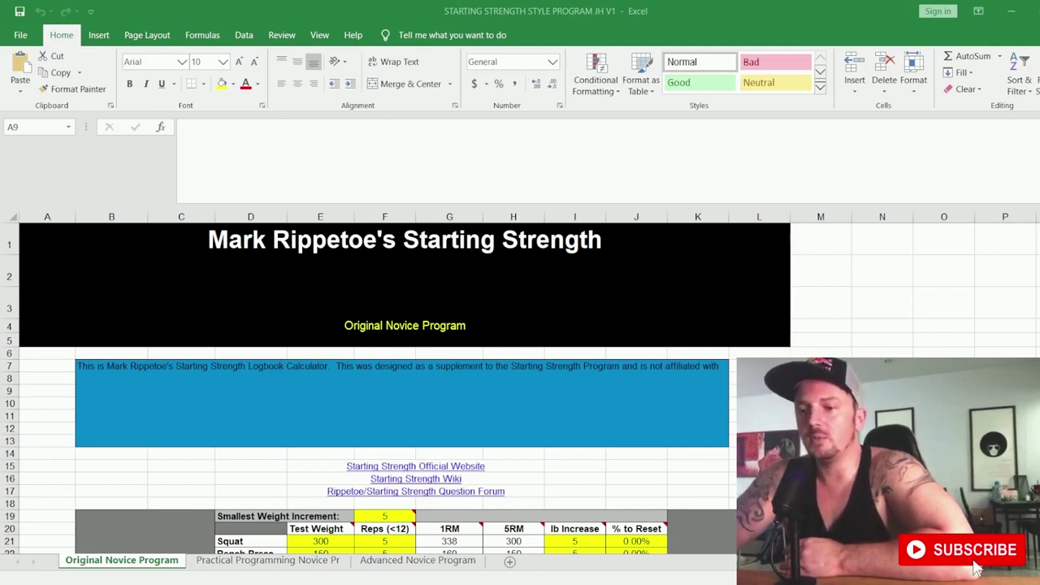
Step: Switch to the Starting Strength workbook and look over the Original Novice Program sheet from its title to the lift input table
key("alt+Tab")
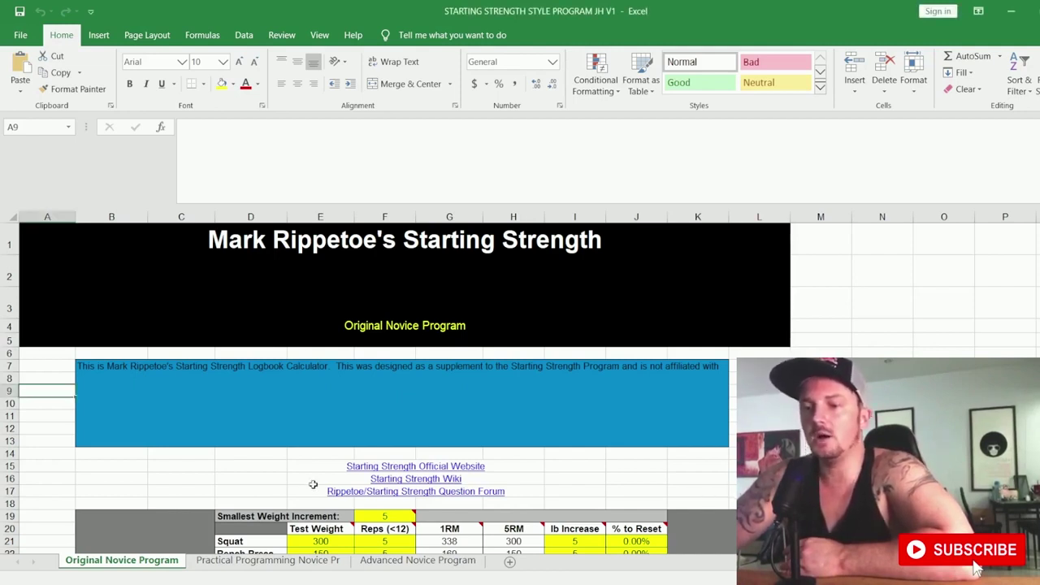
scroll(193, 471, "down", 3)
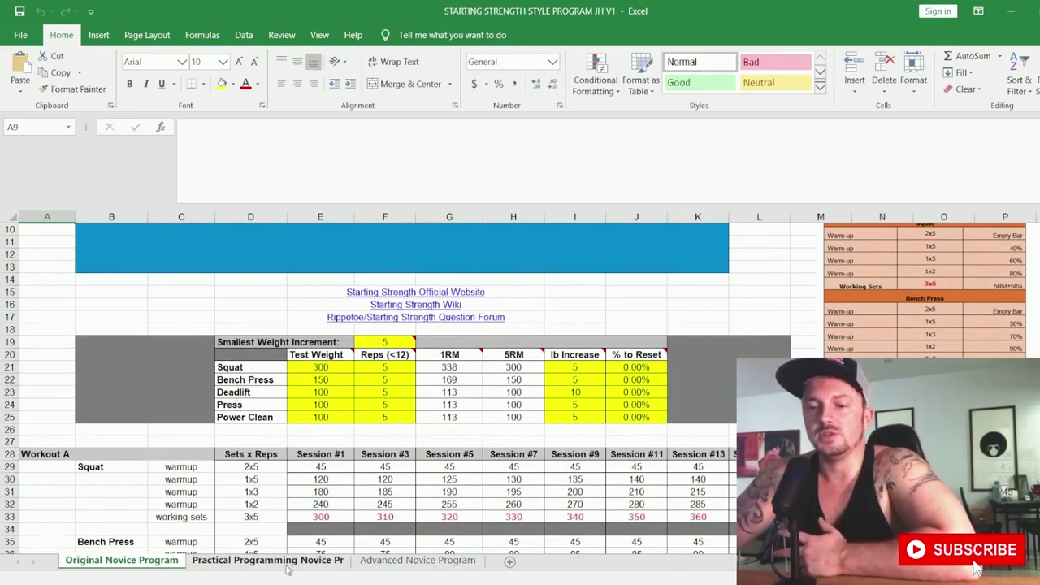
scroll(297, 533, "up", 2)
scroll(297, 533, "up", 1)
scroll(296, 532, "down", 1)
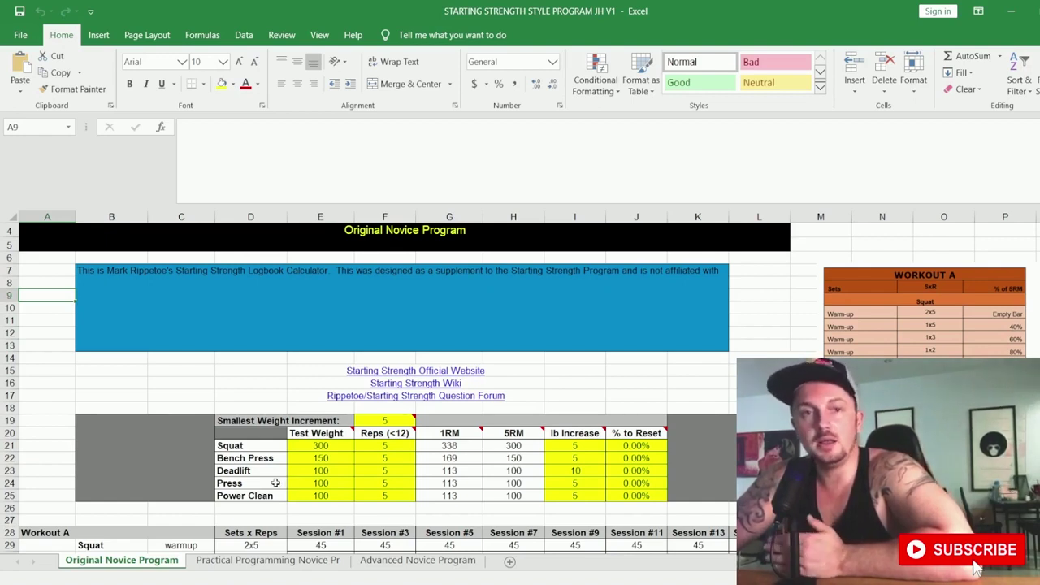
scroll(275, 483, "up", 1)
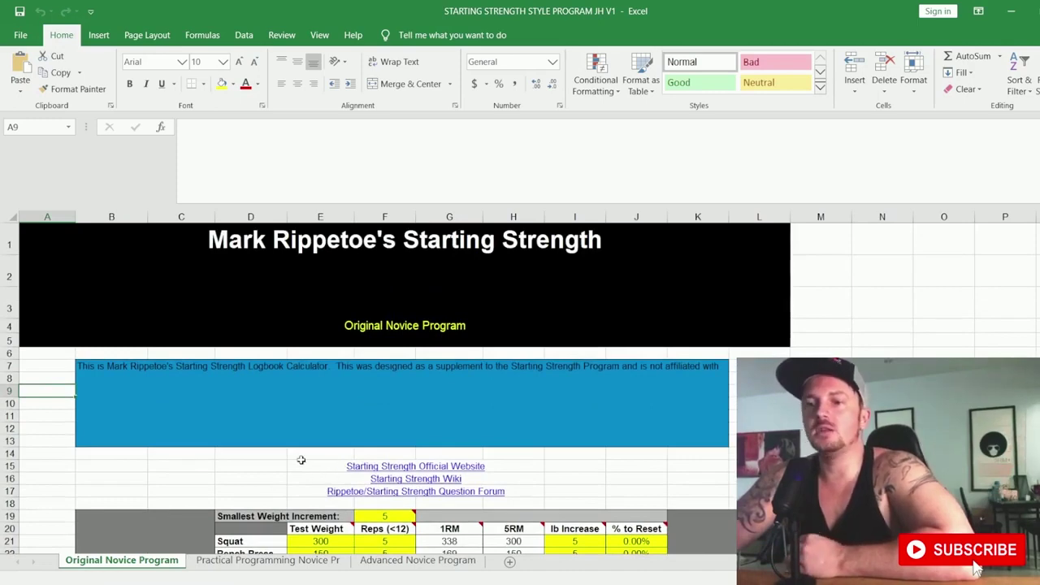
scroll(258, 419, "down", 2)
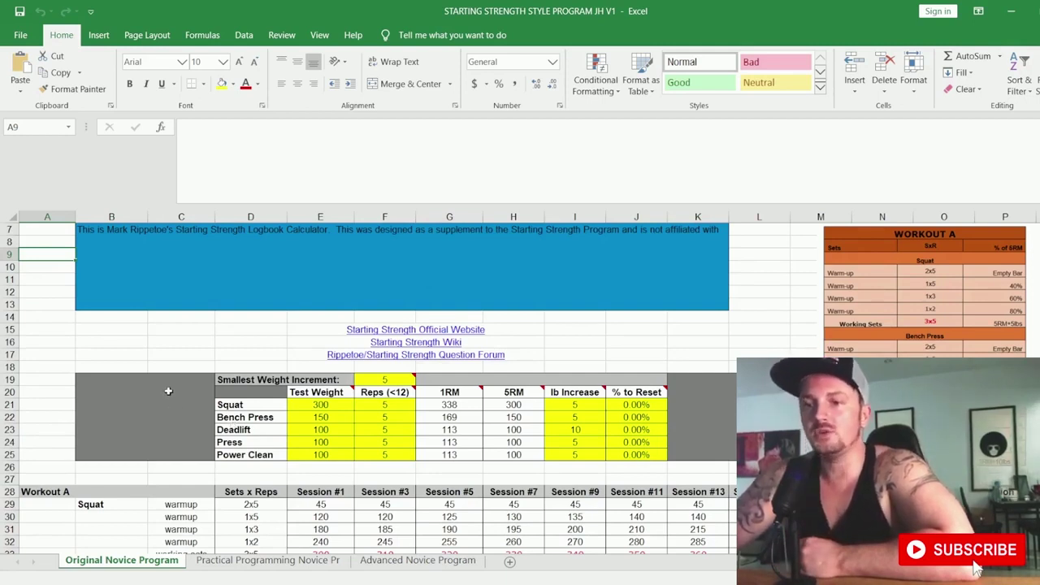
Step: Examine the Smallest Weight Increment cell and the Test Weight and Reps (<12) inputs in the lift table
left_click_drag(128, 380, 764, 455)
left_click(376, 380)
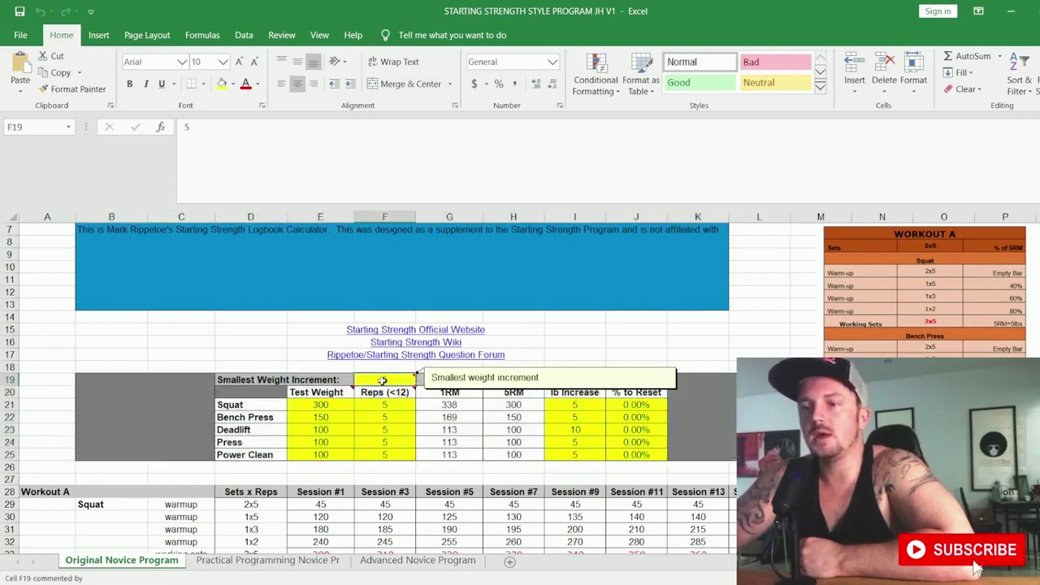
mouse_move(403, 381)
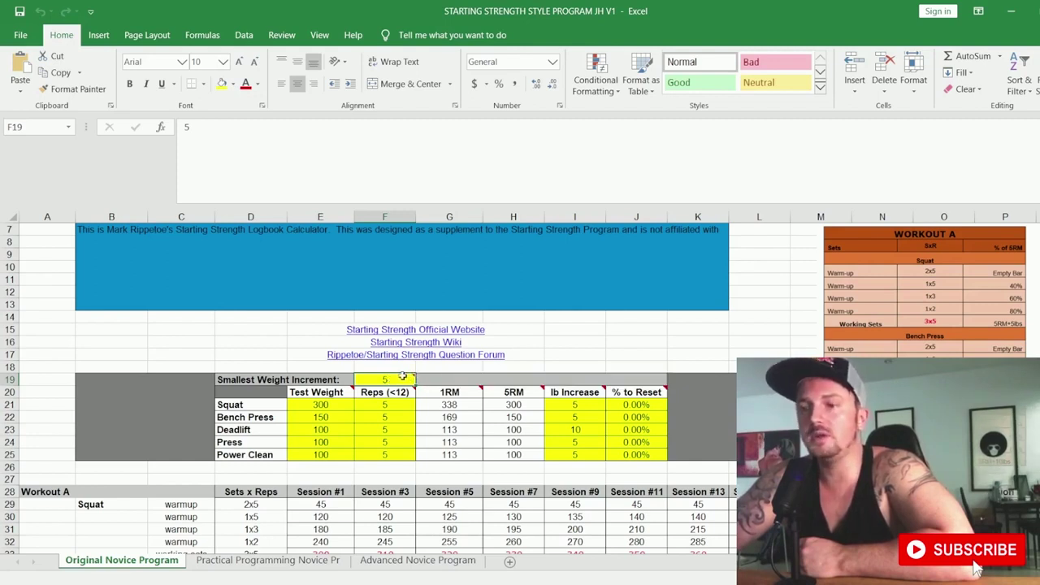
left_click(335, 404)
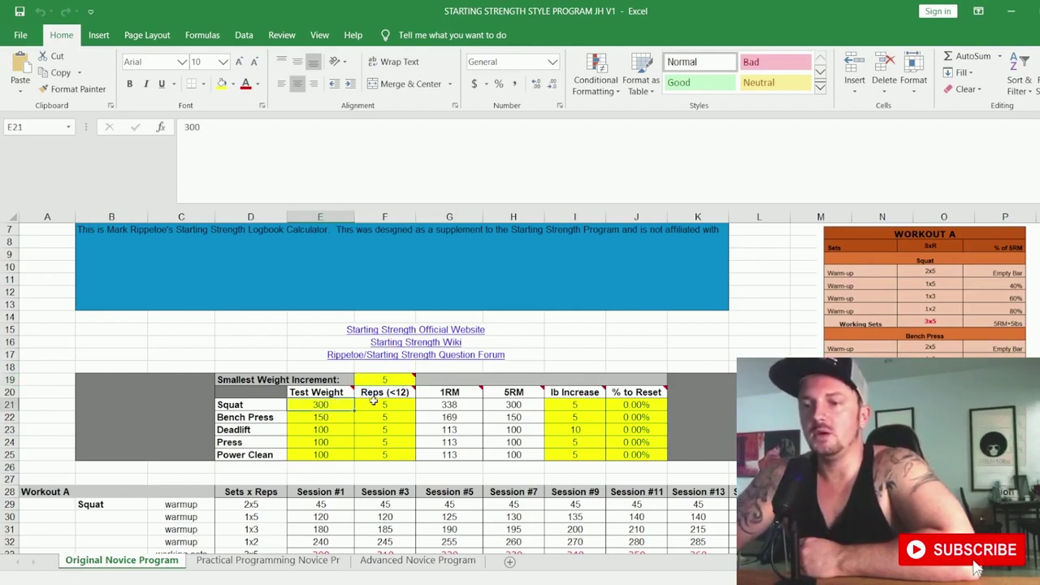
left_click_drag(390, 404, 398, 451)
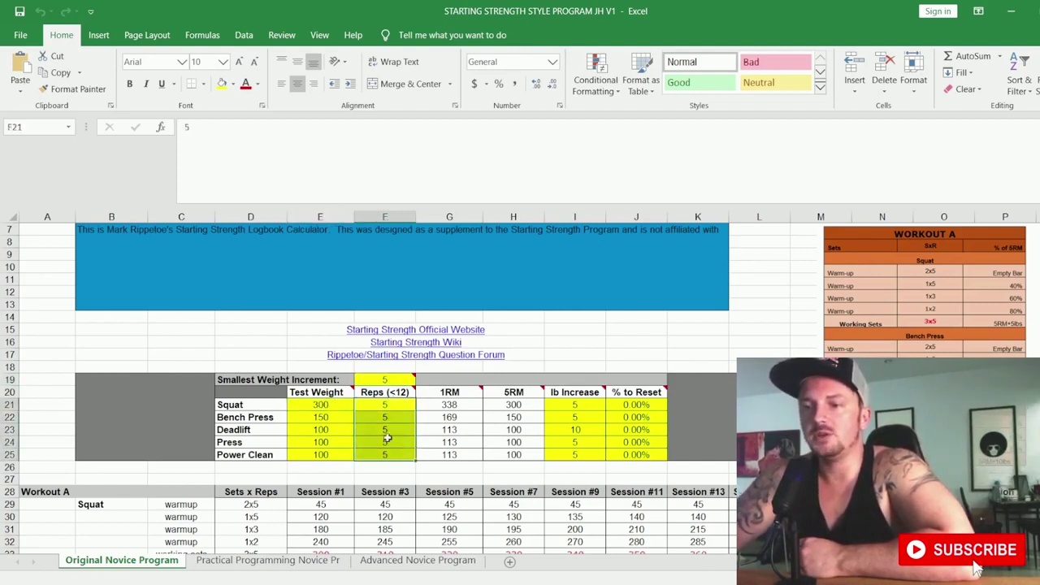
left_click(385, 409)
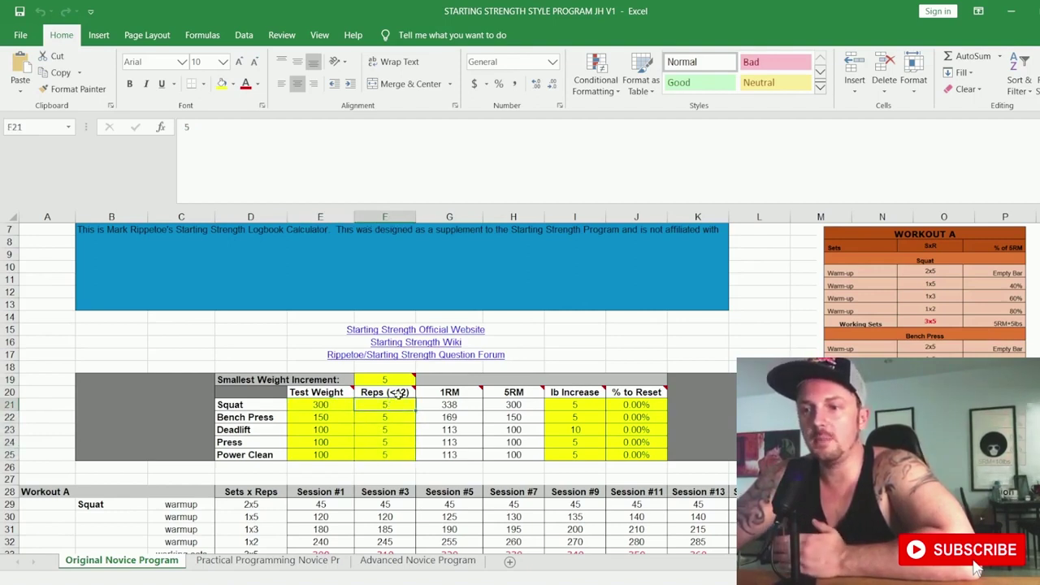
left_click(387, 394)
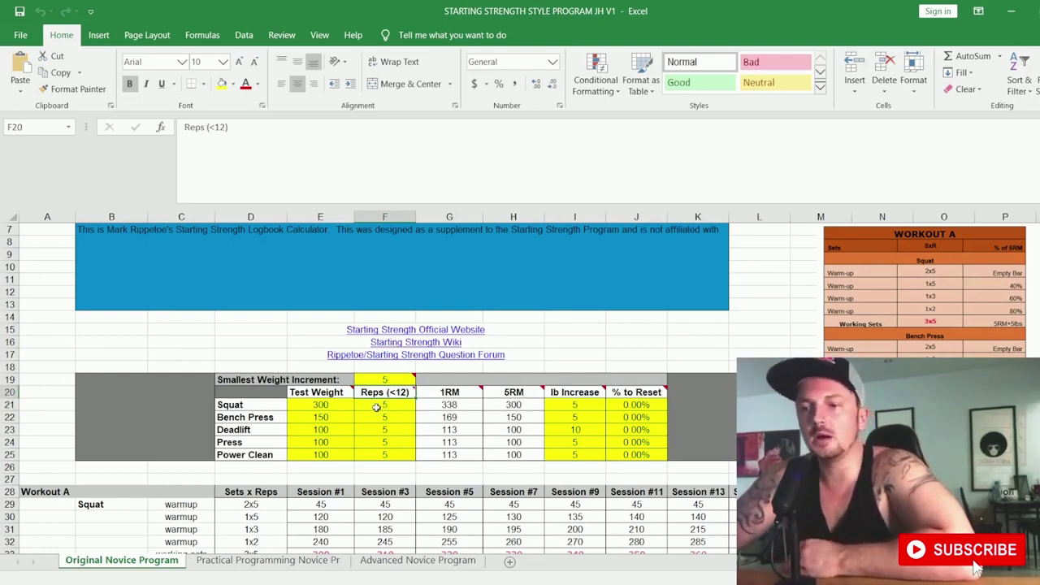
left_click(383, 405)
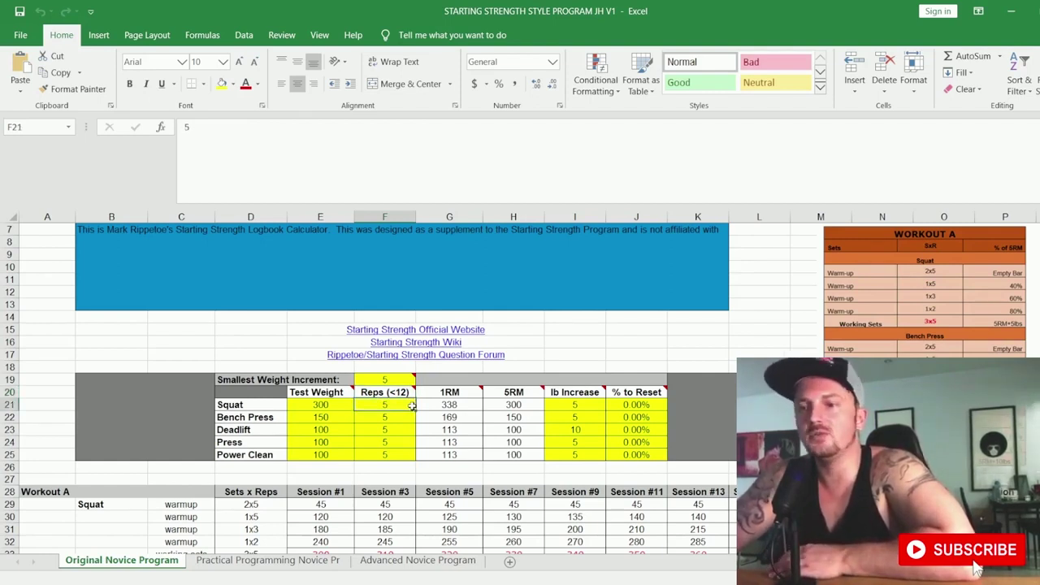
left_click_drag(341, 401, 329, 455)
Step: Review the exercise names in the lift table, from Squat, Bench Press and Deadlift to Press and Power Clean
left_click_drag(250, 408, 253, 424)
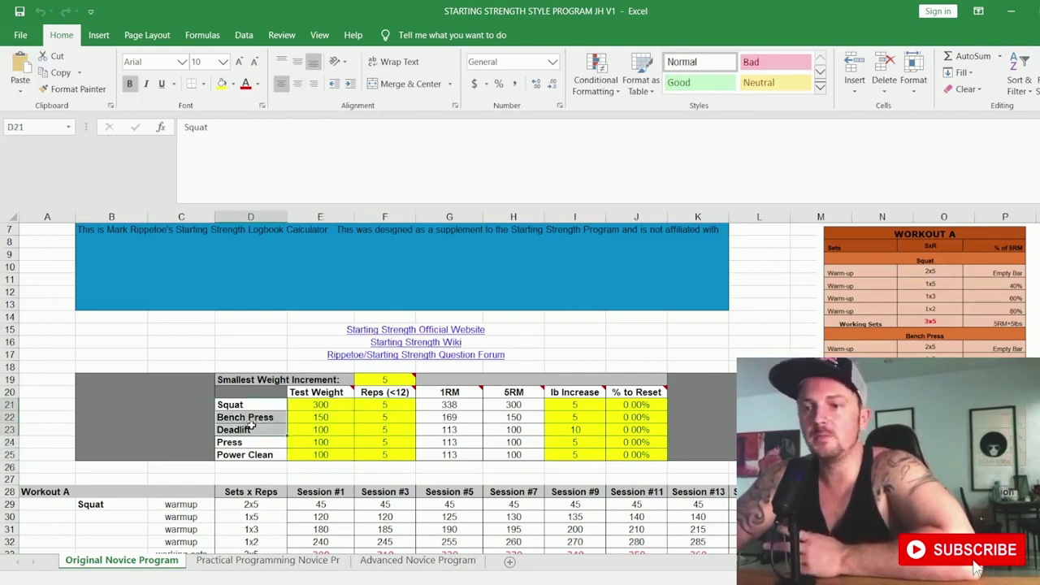
left_click(252, 443)
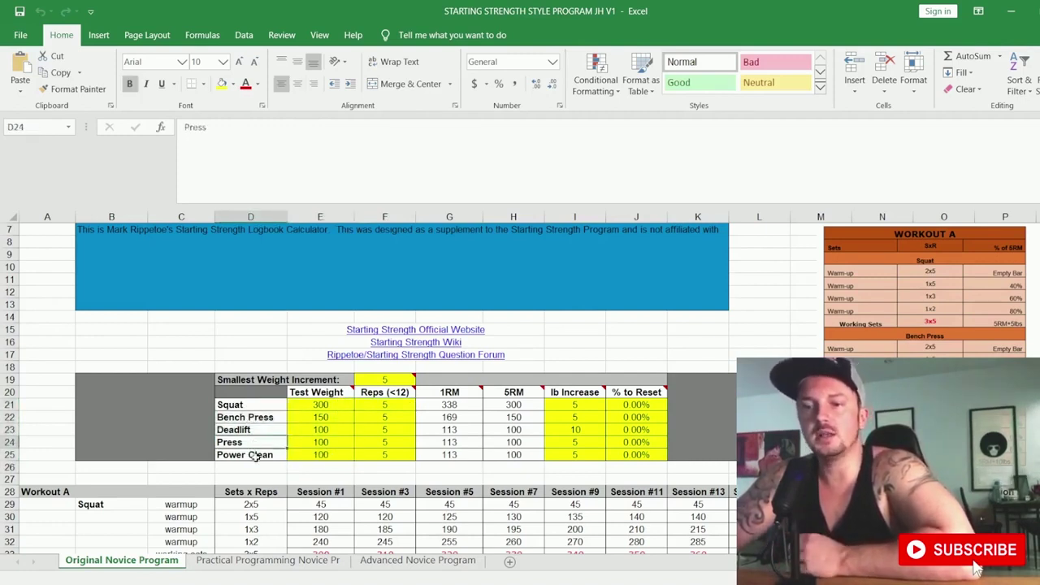
key("Down")
left_click(255, 440)
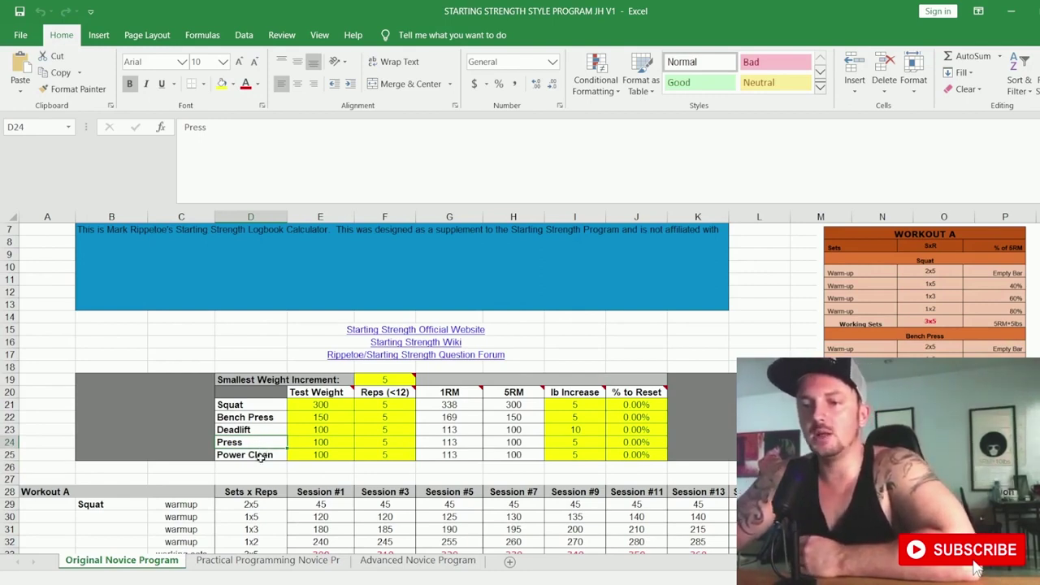
left_click(260, 457)
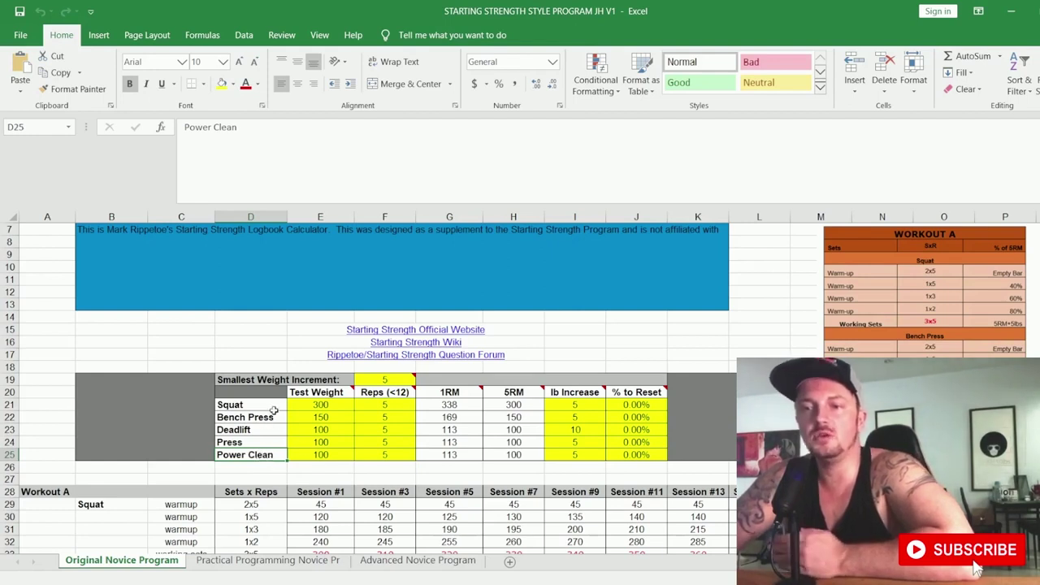
left_click_drag(271, 407, 268, 426)
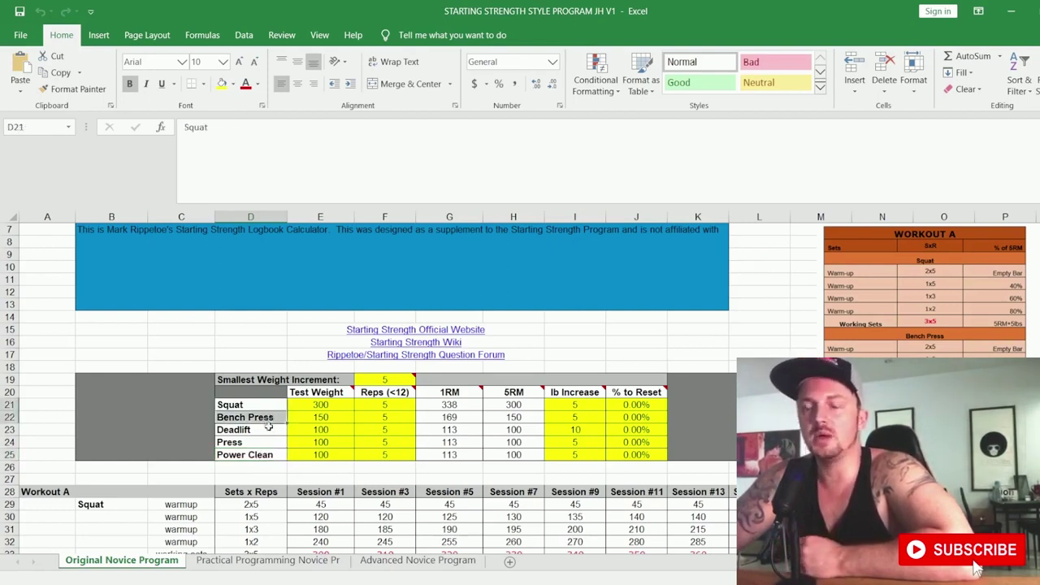
left_click(269, 429)
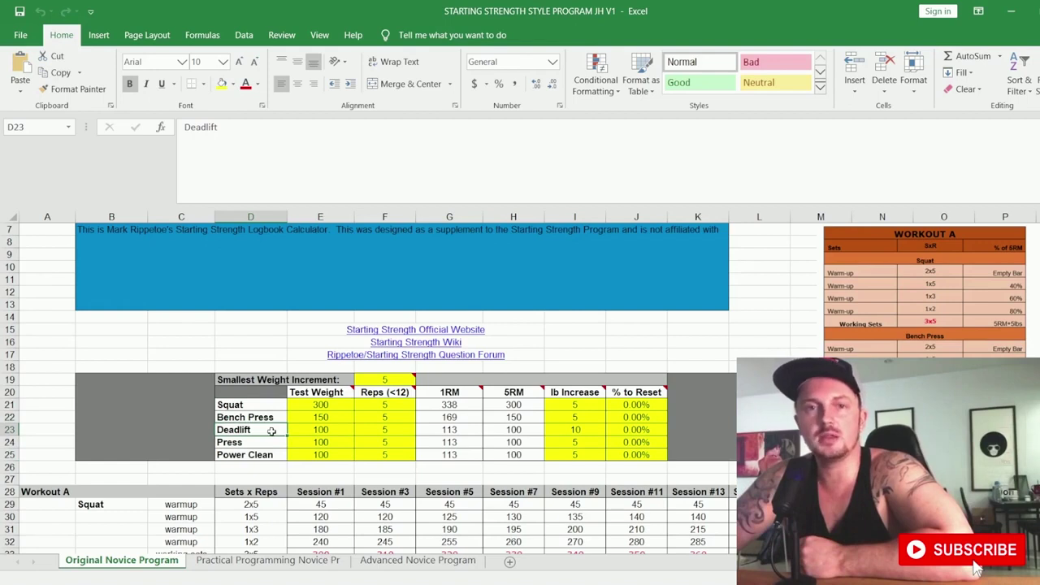
left_click_drag(271, 431, 275, 404)
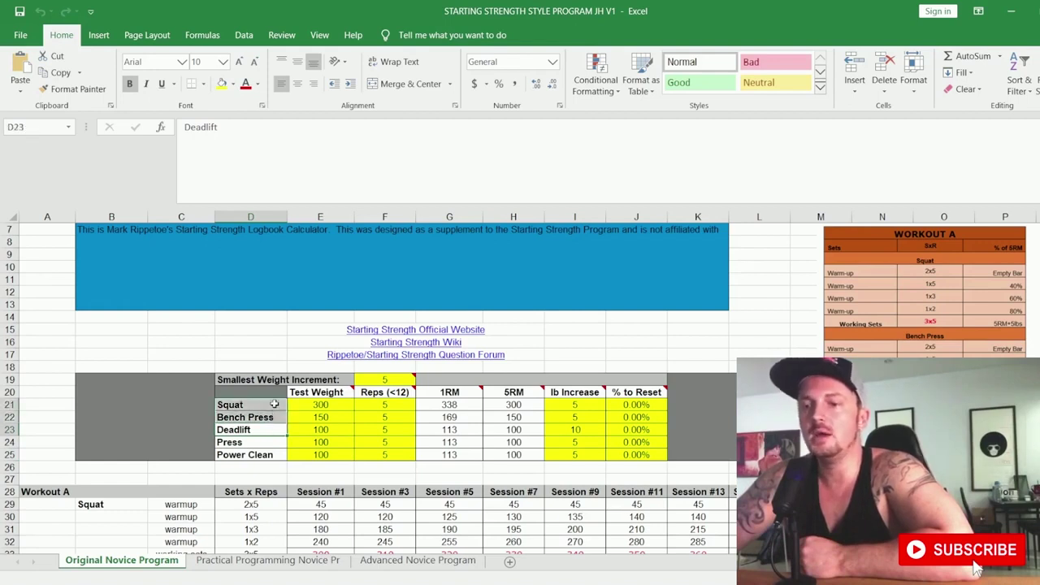
left_click(266, 455)
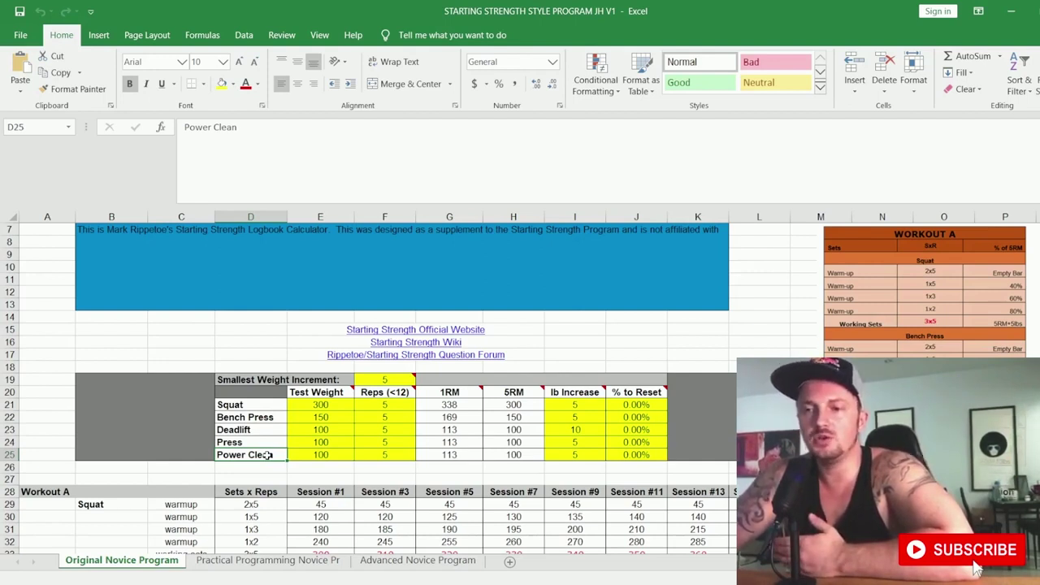
left_click_drag(237, 408, 260, 455)
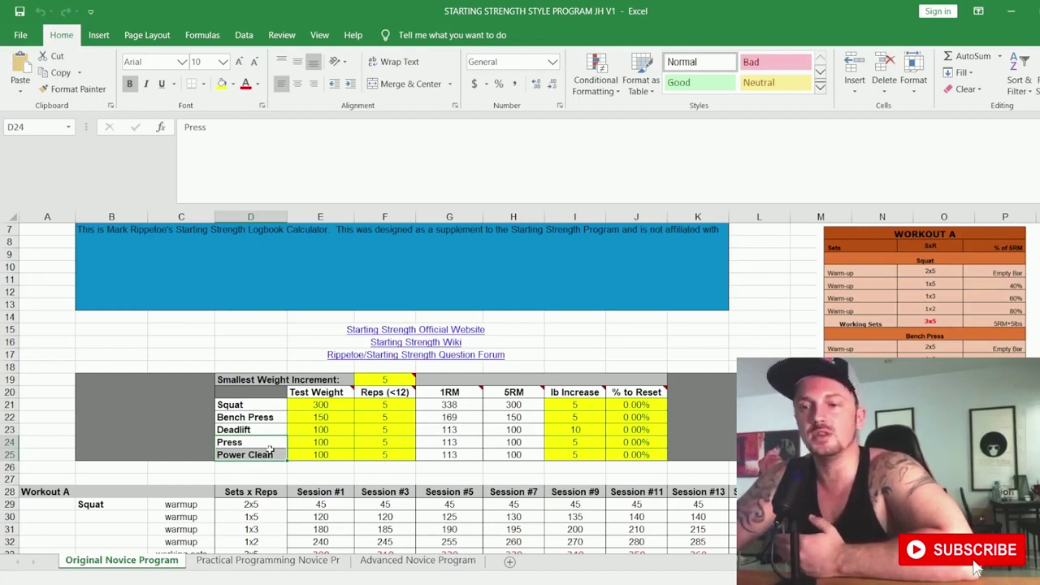
left_click(250, 456)
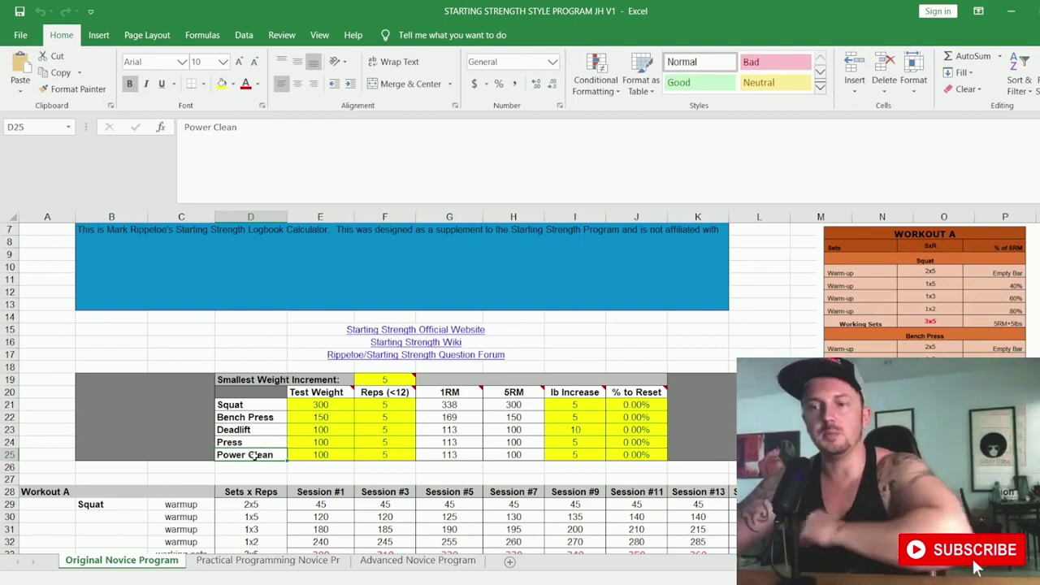
Step: Examine the calculated 1RM and 5RM columns for all five lifts against their Test Weight and Reps inputs
left_click(414, 404)
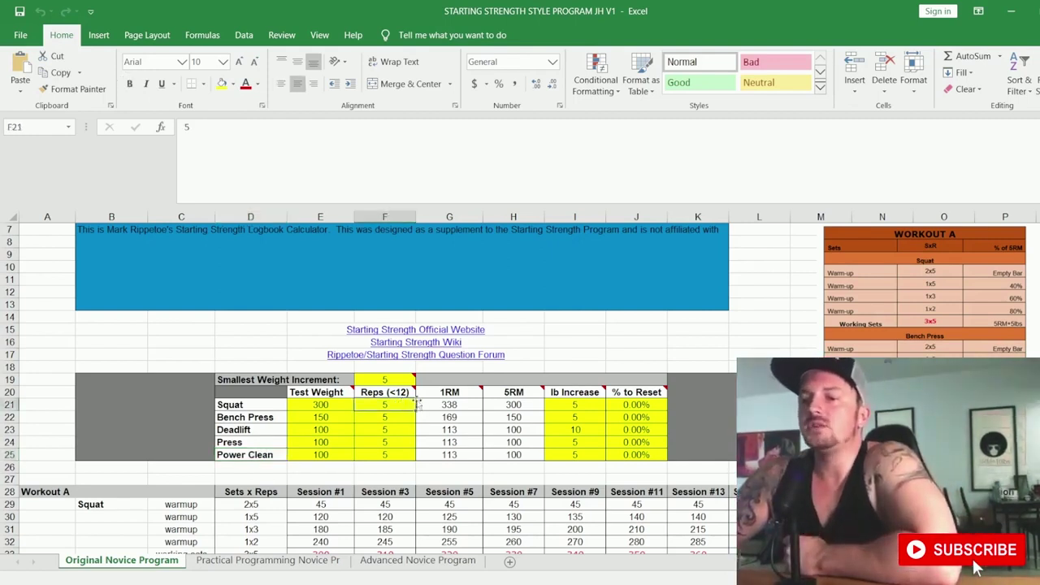
left_click_drag(459, 404, 461, 448)
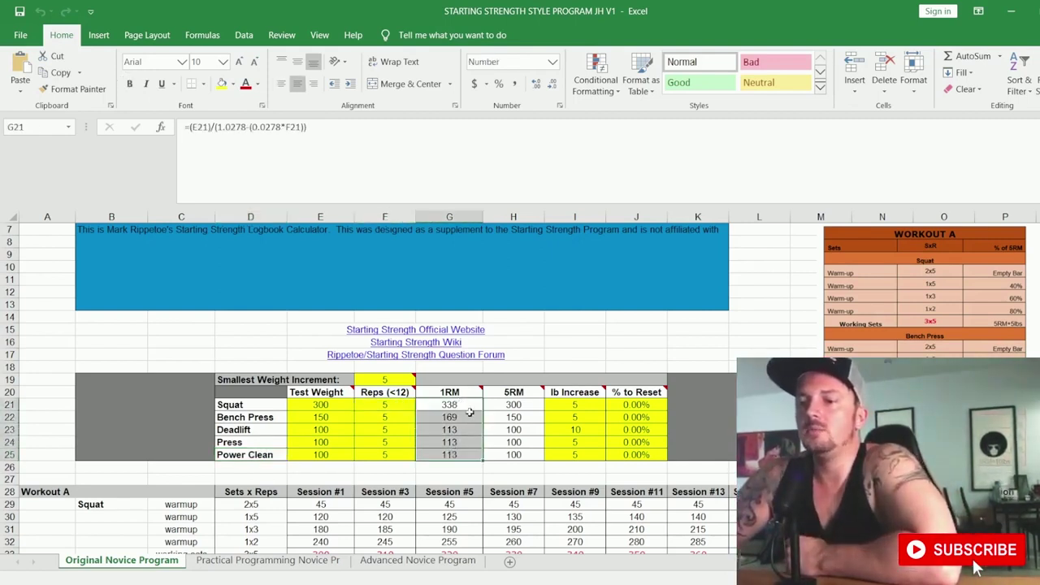
left_click_drag(520, 404, 517, 453)
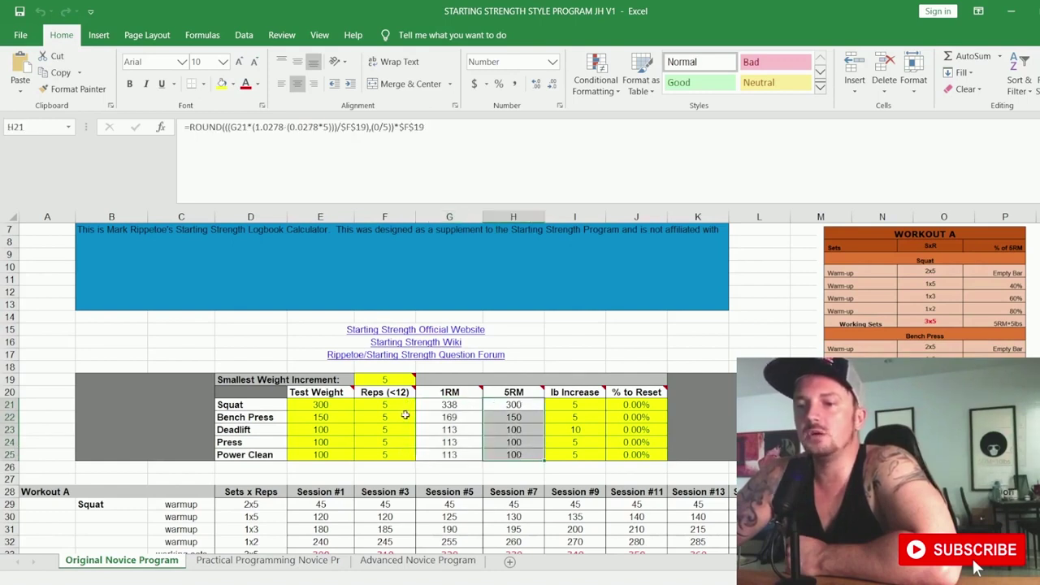
left_click(321, 406)
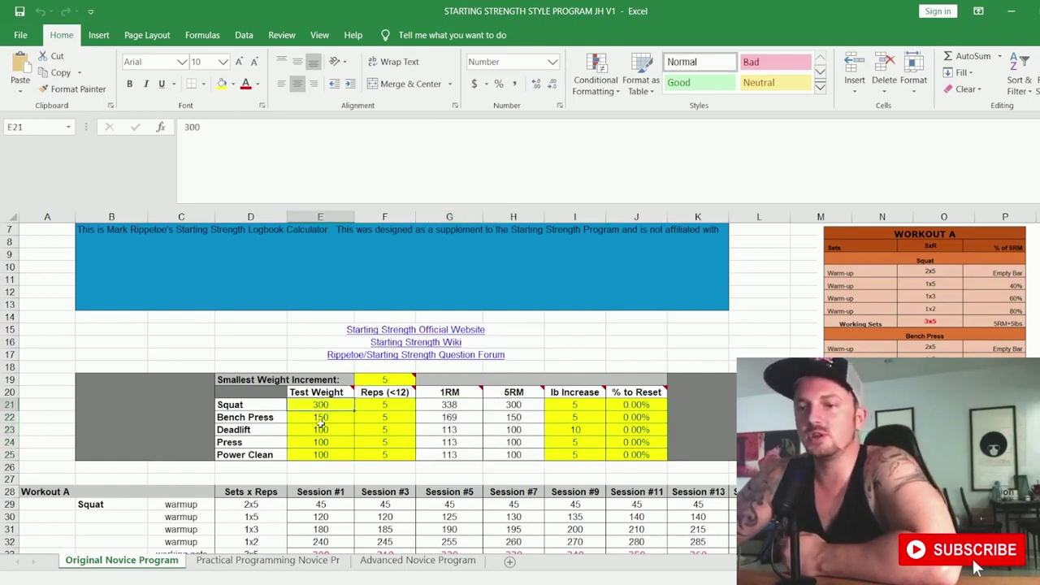
left_click_drag(321, 422, 321, 453)
left_click_drag(504, 405, 510, 455)
Step: Examine the lb Increase values for each lift, comparing the Deadlift increment with those of the other exercises
left_click_drag(582, 406, 582, 454)
left_click(577, 404)
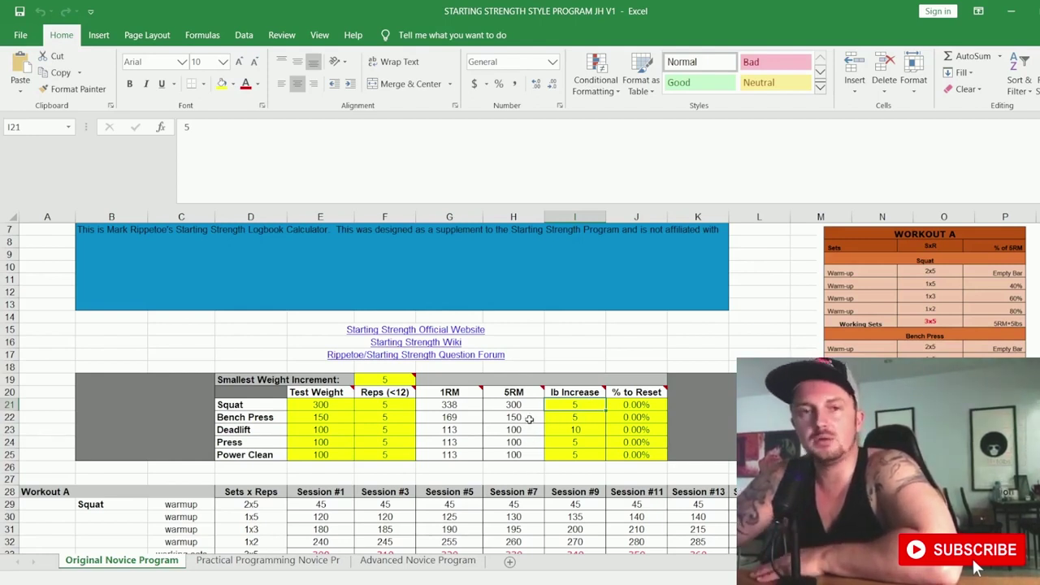
left_click(591, 416)
left_click_drag(589, 456, 588, 405)
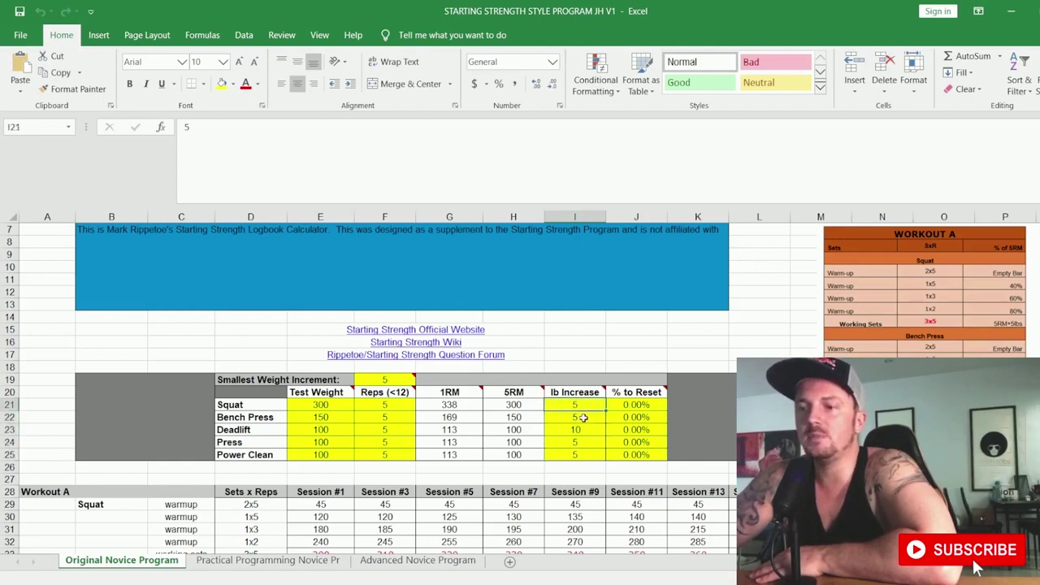
left_click(585, 417)
left_click(586, 444)
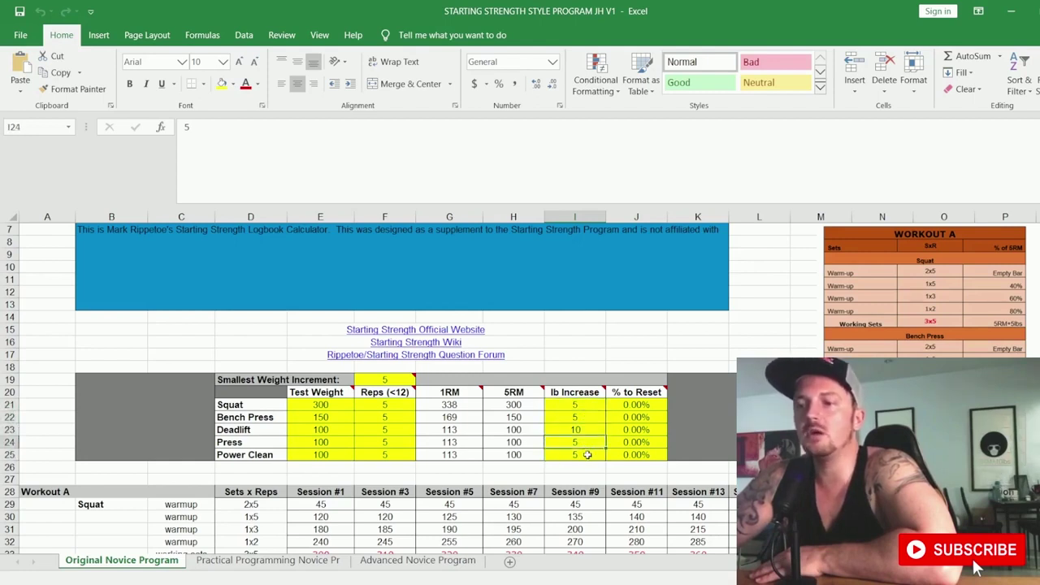
left_click(587, 455)
left_click(587, 445)
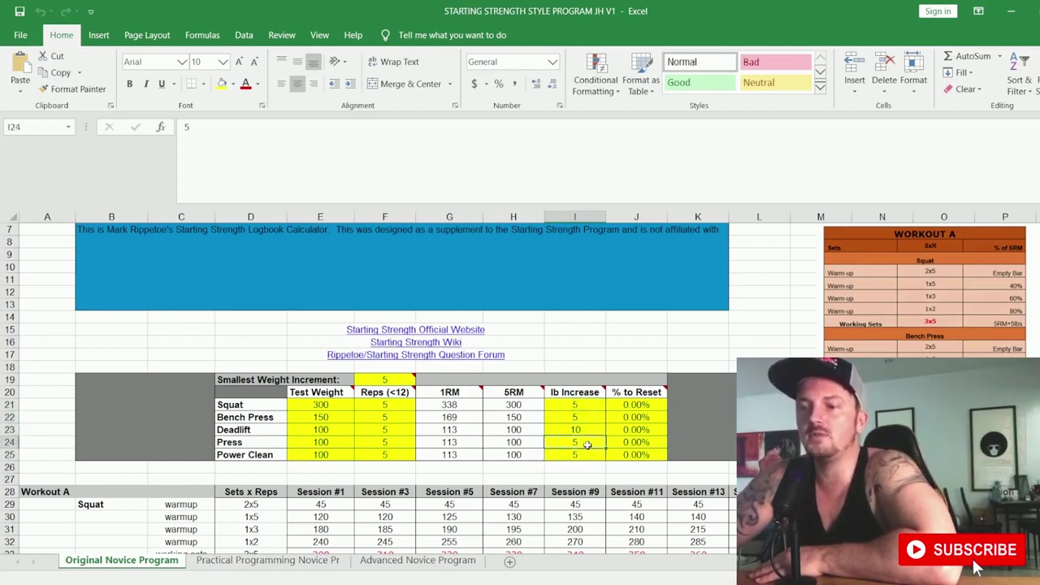
left_click(592, 415)
left_click(593, 404)
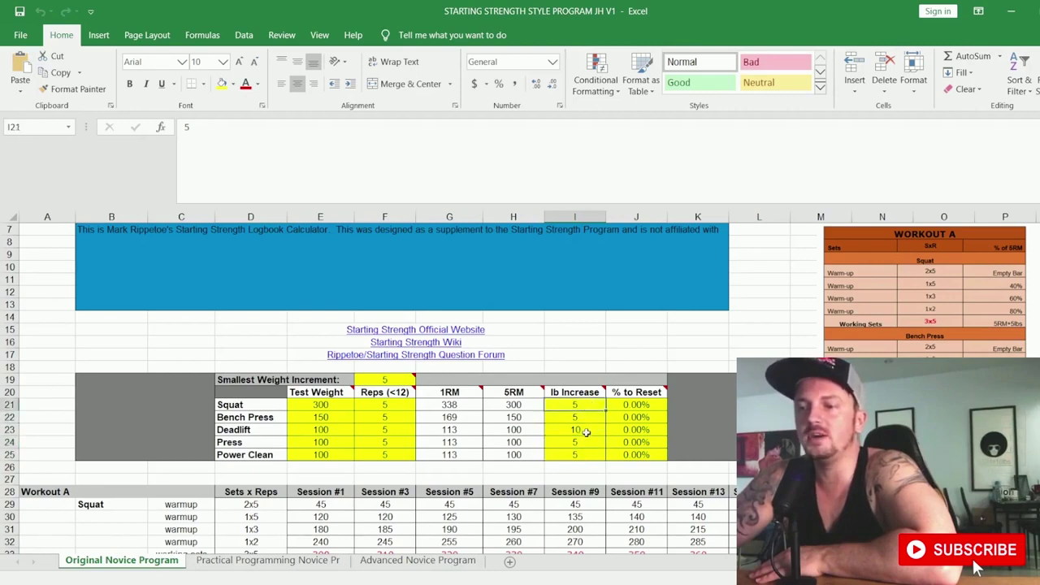
left_click(585, 431)
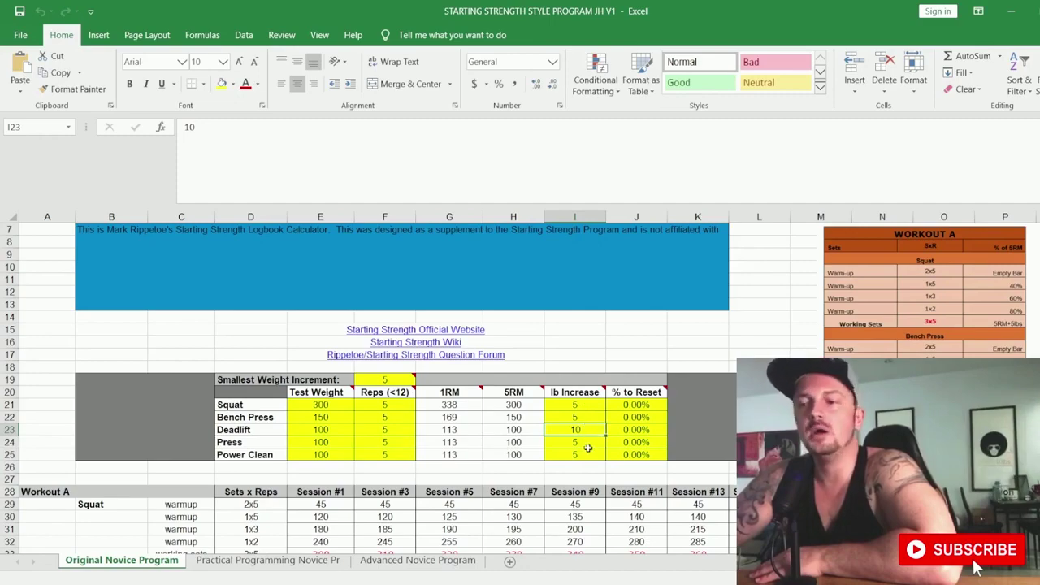
Step: Look through the Workout A and Workout B session tables below the lift inputs, and return to the input table
scroll(520, 388, "down", 7)
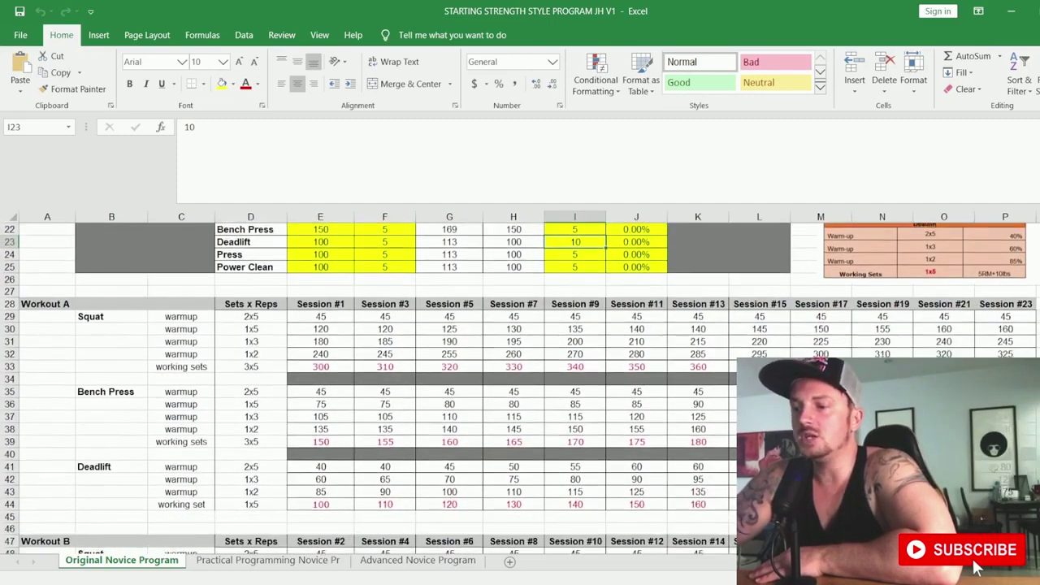
scroll(520, 389, "down", 3)
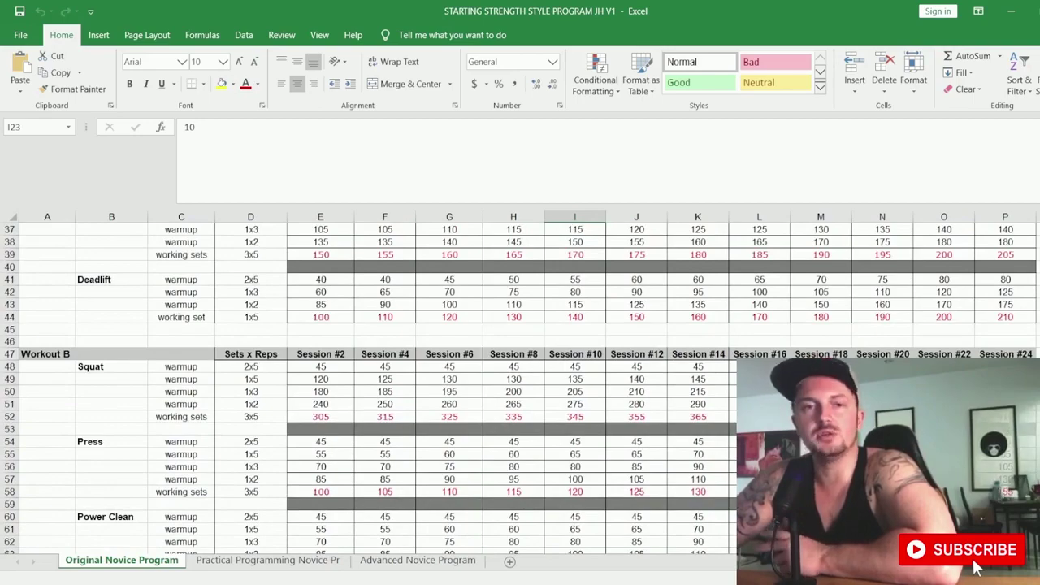
scroll(520, 388, "up", 8)
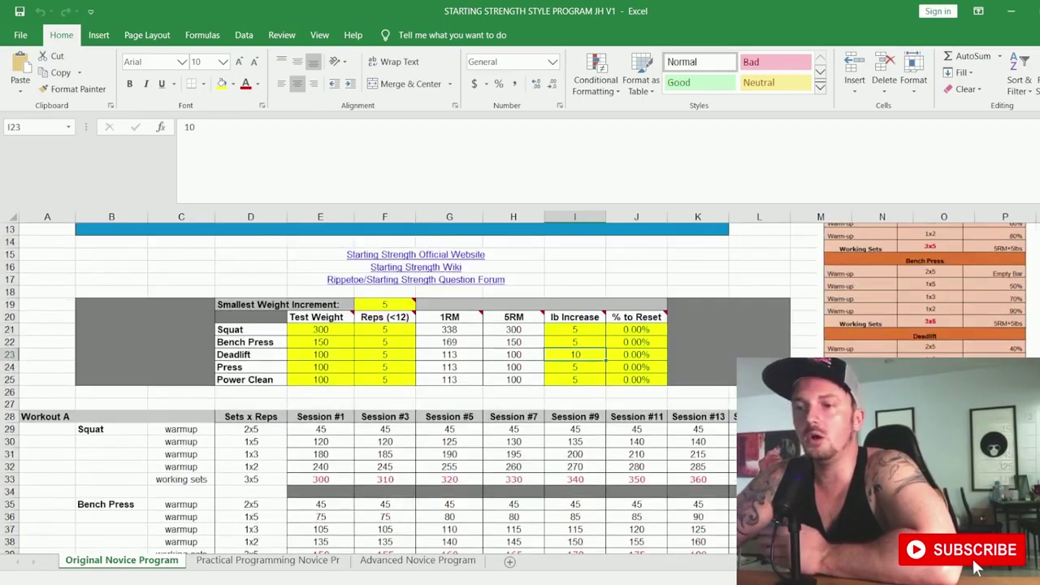
Step: Look through the Workout A and Workout B session tables as far as the Session #24 header in Workout B
scroll(683, 374, "up", 2)
scroll(601, 393, "down", 1)
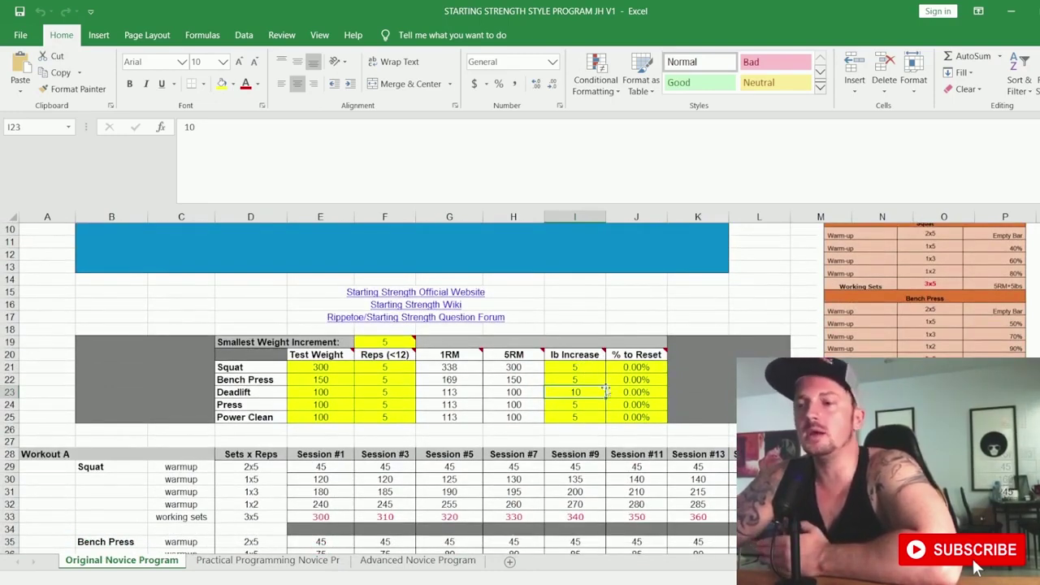
scroll(319, 454, "down", 5)
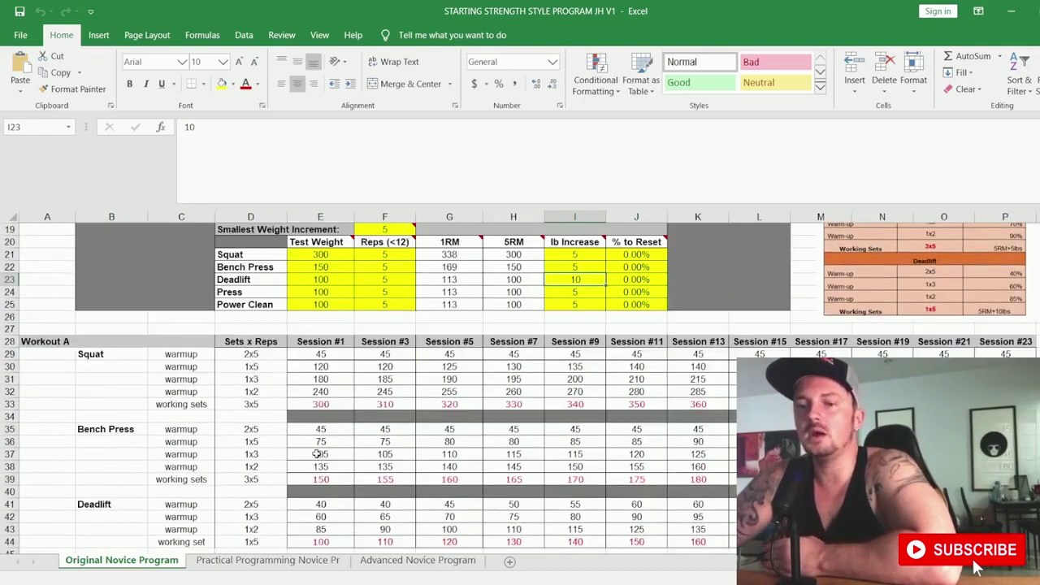
scroll(318, 454, "down", 6)
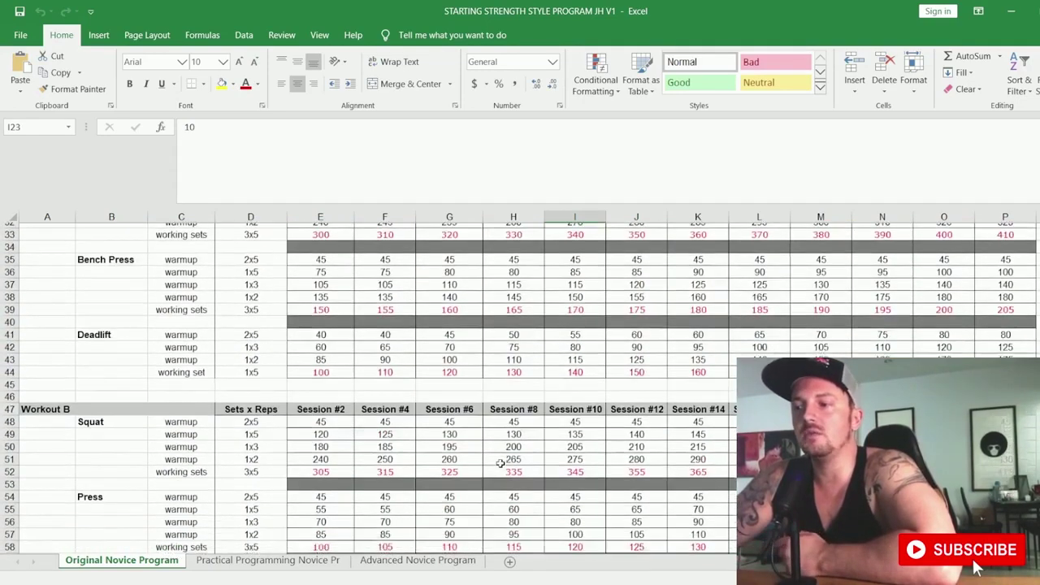
scroll(1008, 325, "down", 2)
left_click(1010, 242)
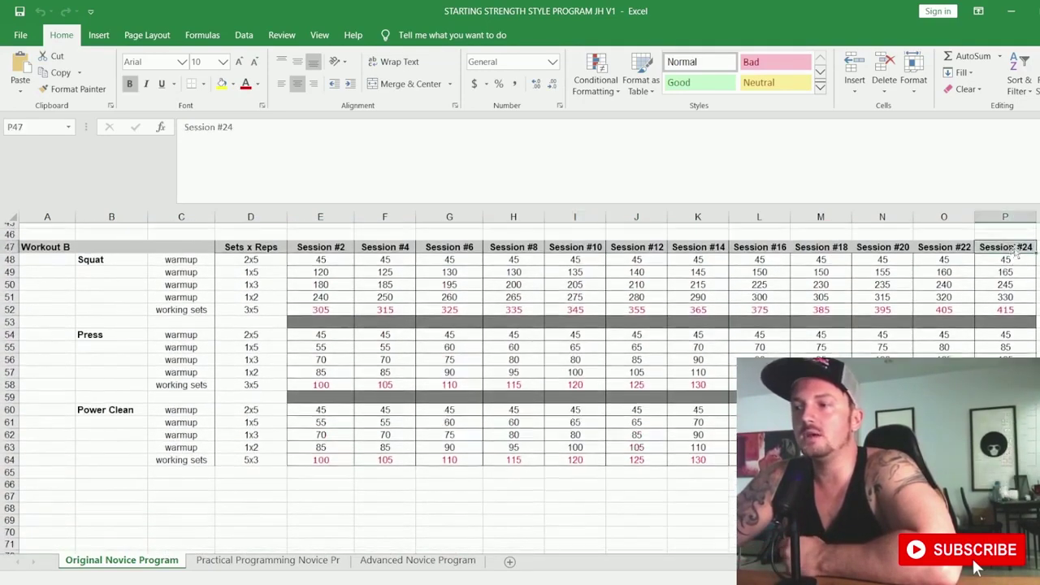
Step: Examine the % to Reset column of the lift input table, including its header comment and the Squat and Bench Press entries
scroll(1016, 280, "up", 5)
scroll(639, 376, "up", 8)
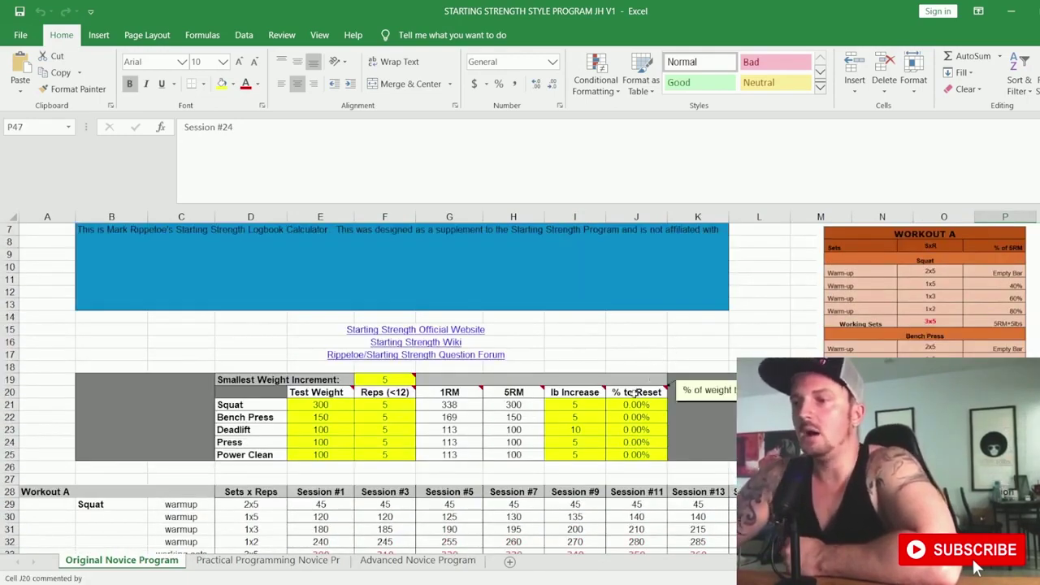
left_click_drag(634, 393, 636, 454)
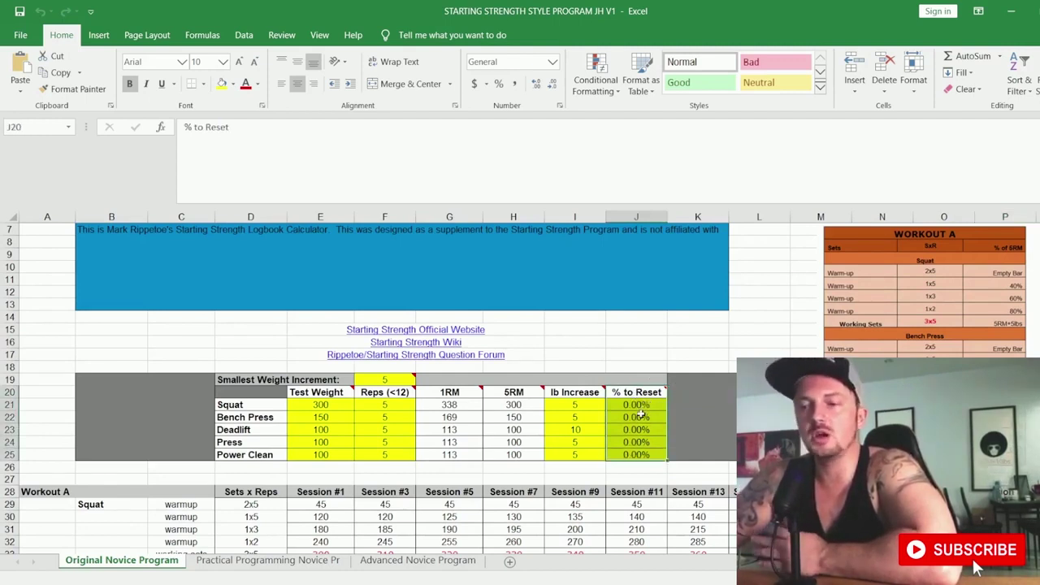
left_click(643, 404)
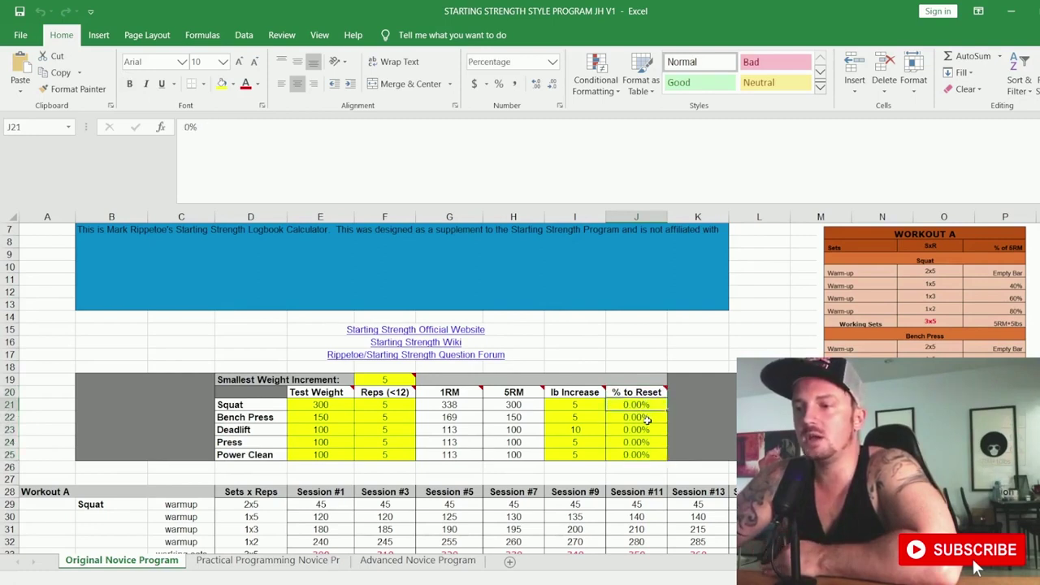
left_click(644, 418)
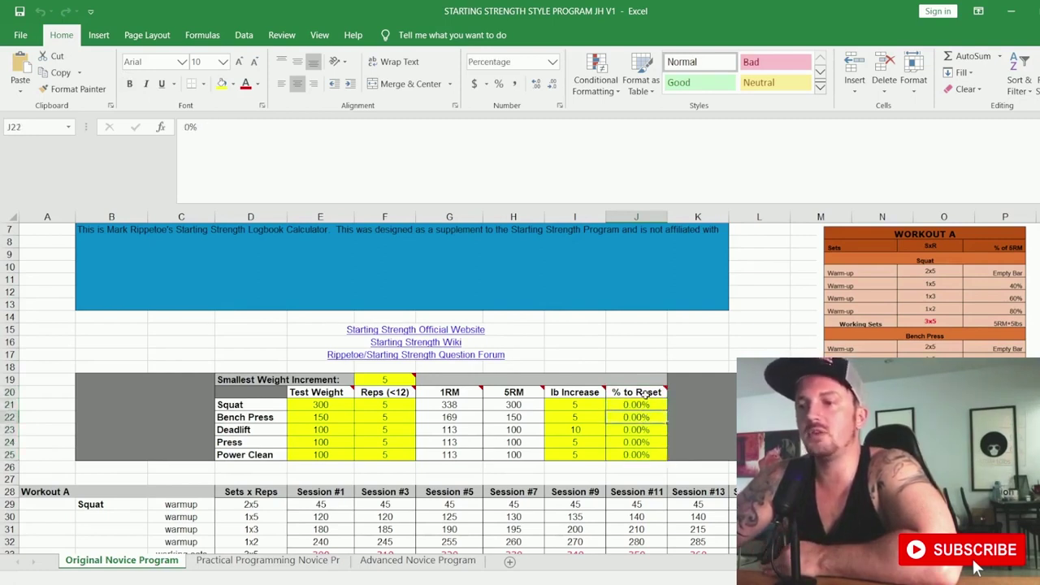
mouse_move(644, 392)
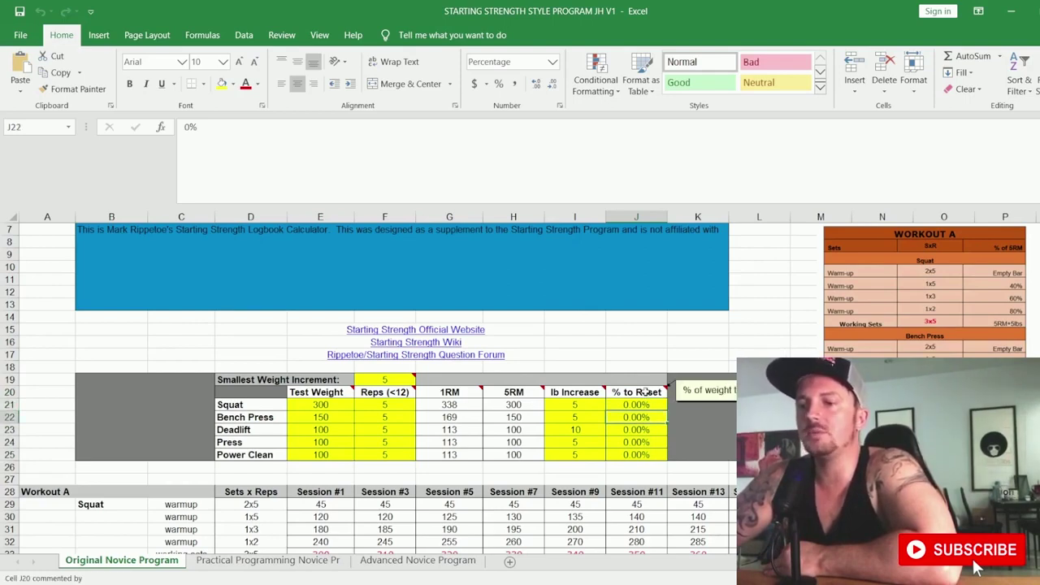
left_click(644, 392)
scroll(387, 456, "down", 1)
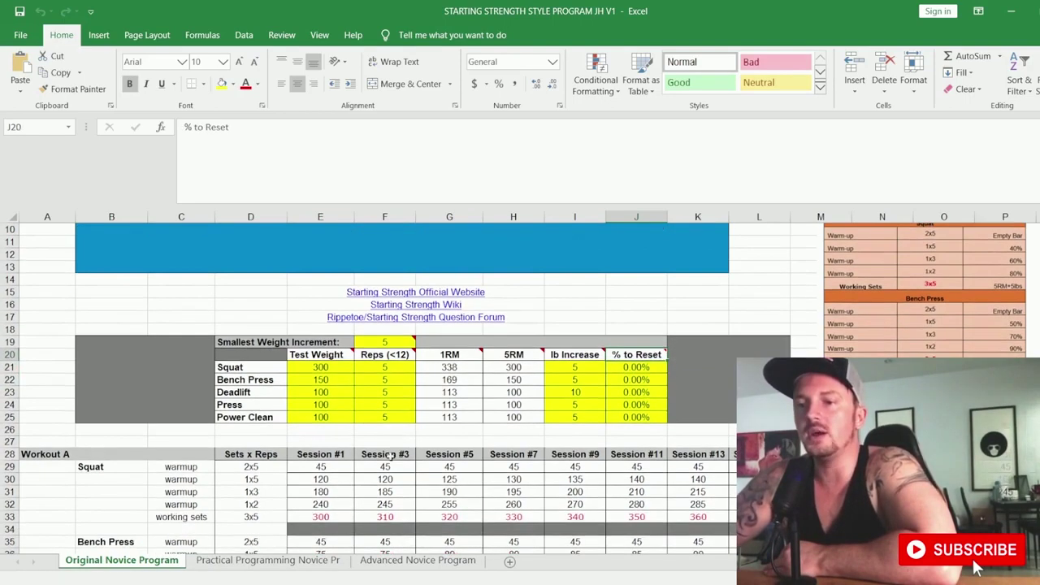
Step: Compare the Squat's Test Weight and % to Reset inputs with its 3x5 working sets for Session #1 in Workout A
left_click(311, 366)
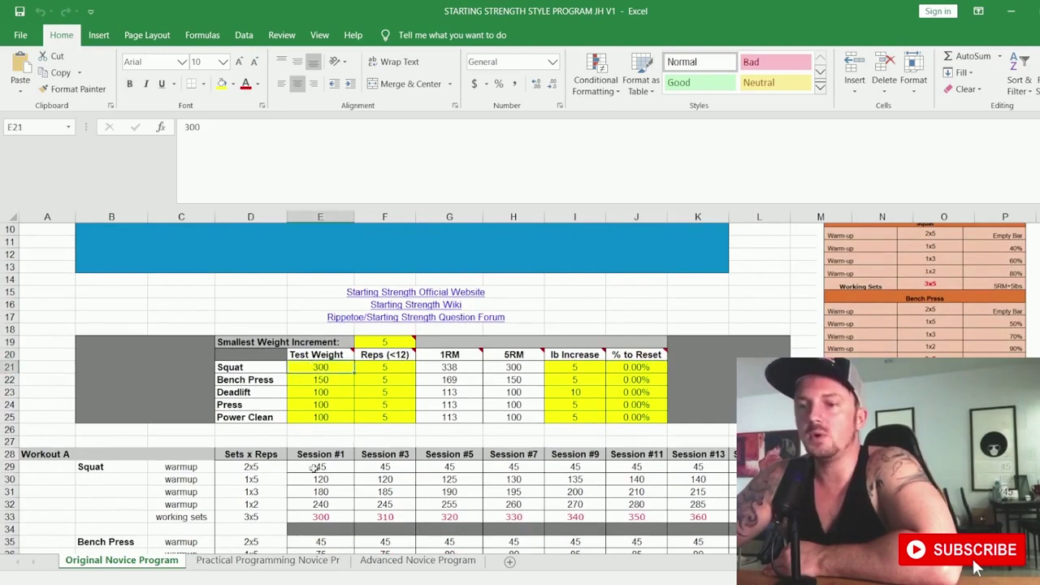
left_click(316, 517)
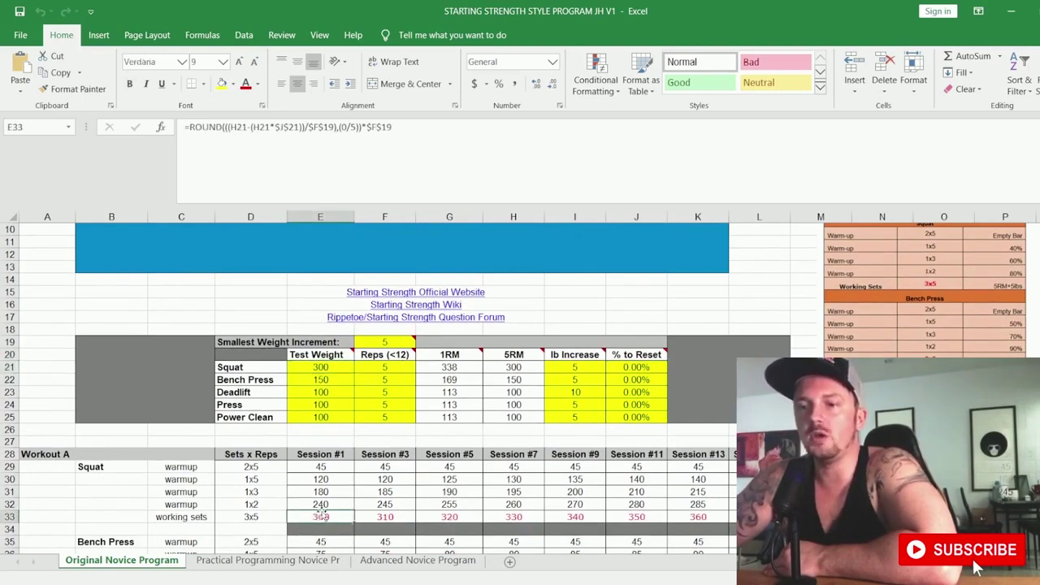
scroll(325, 512, "down", 2)
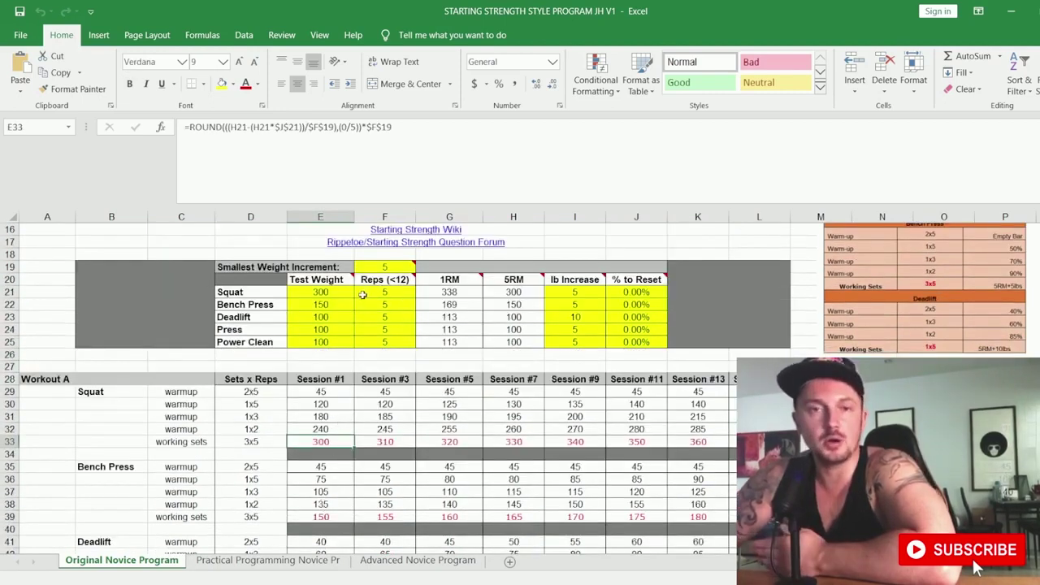
left_click(653, 295)
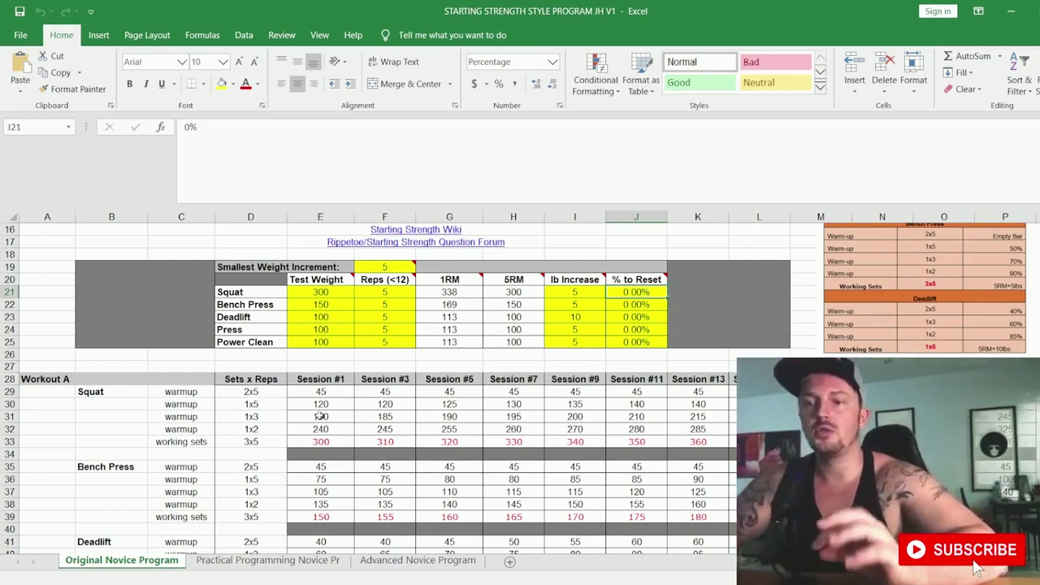
left_click(256, 441)
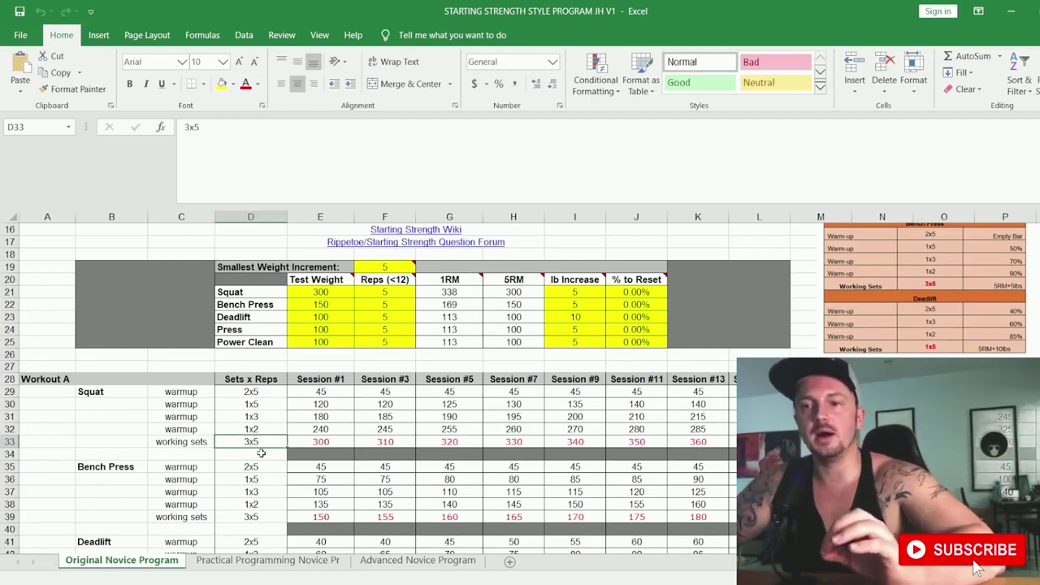
left_click(324, 452)
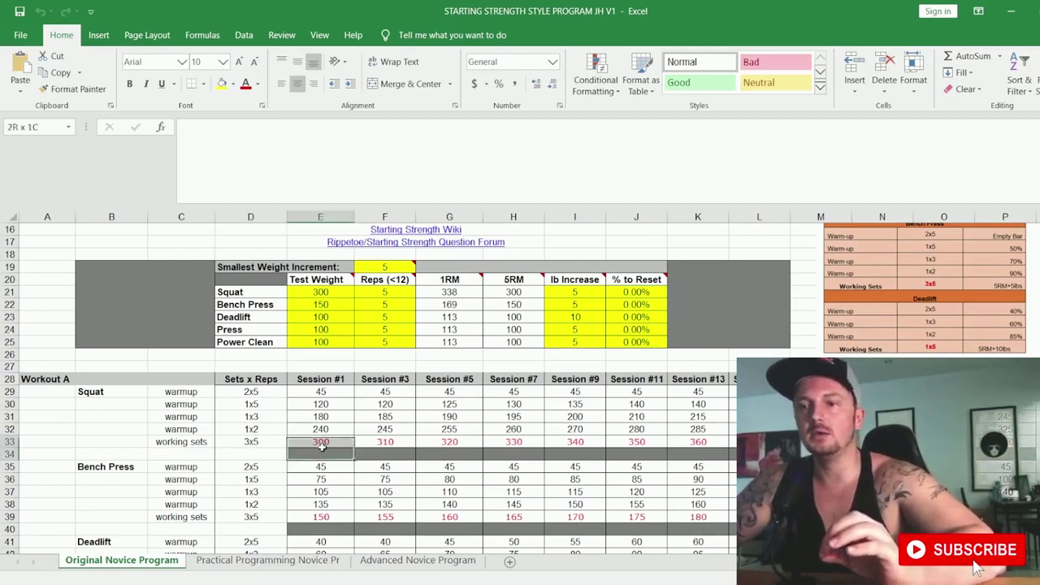
left_click(391, 303)
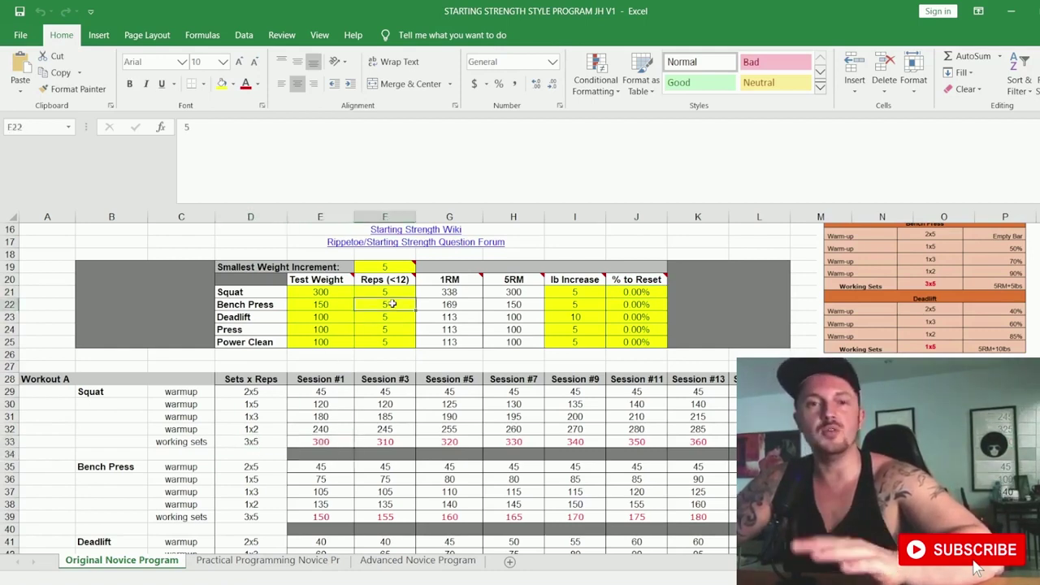
Step: Set the Squat's % to Reset to 10% and check its Session #1 working set
left_click(650, 291)
type("10")
key("Return")
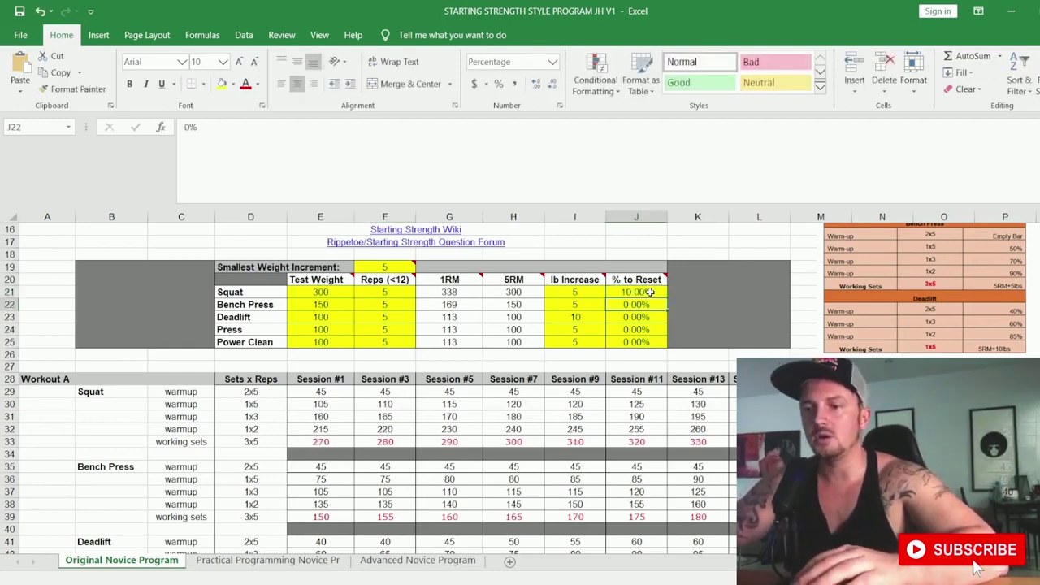
left_click(315, 443)
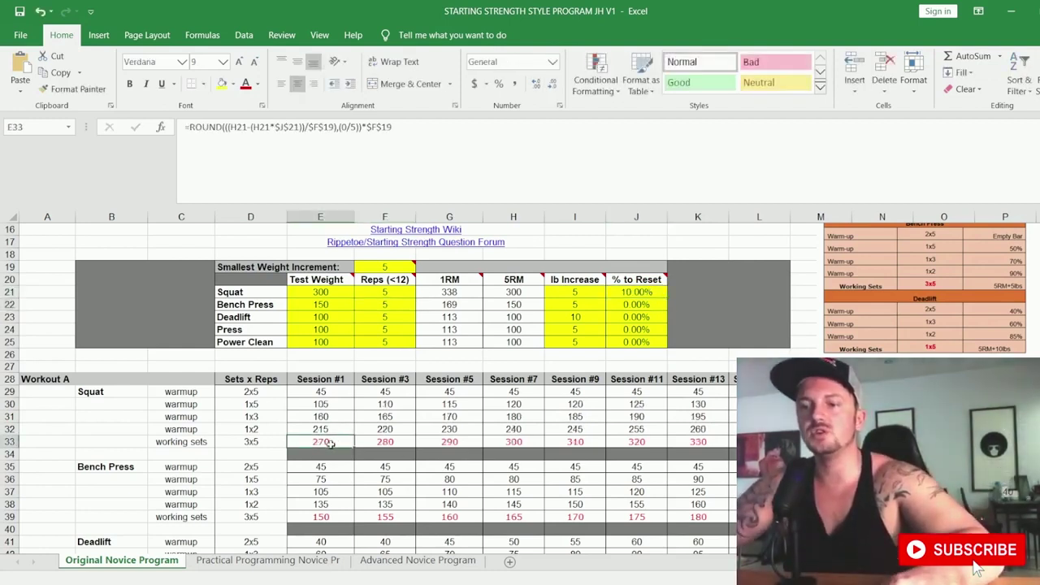
Step: Set the Squat's % to Reset to 5%
left_click(630, 295)
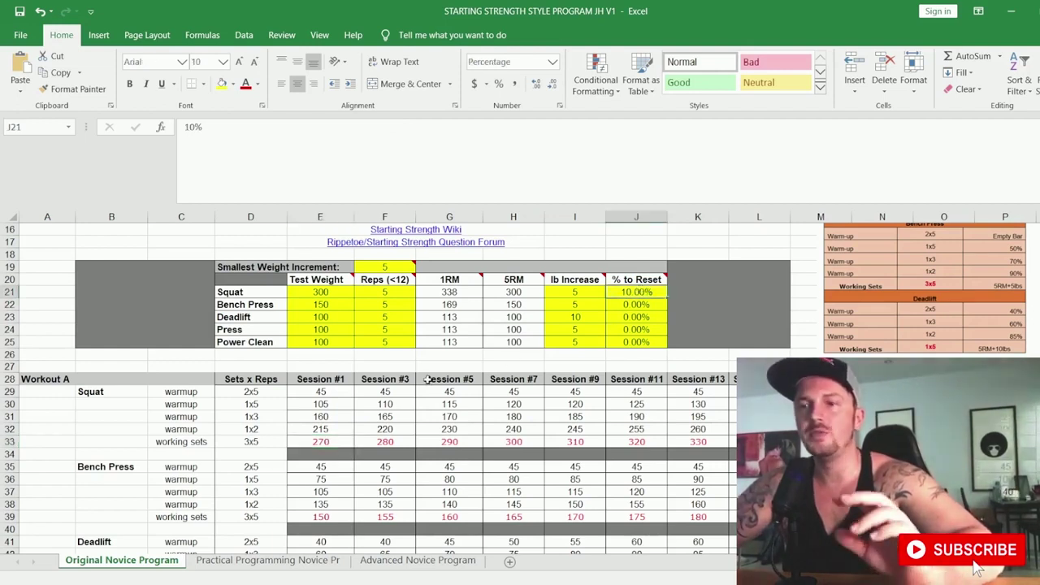
type("5")
key("Return")
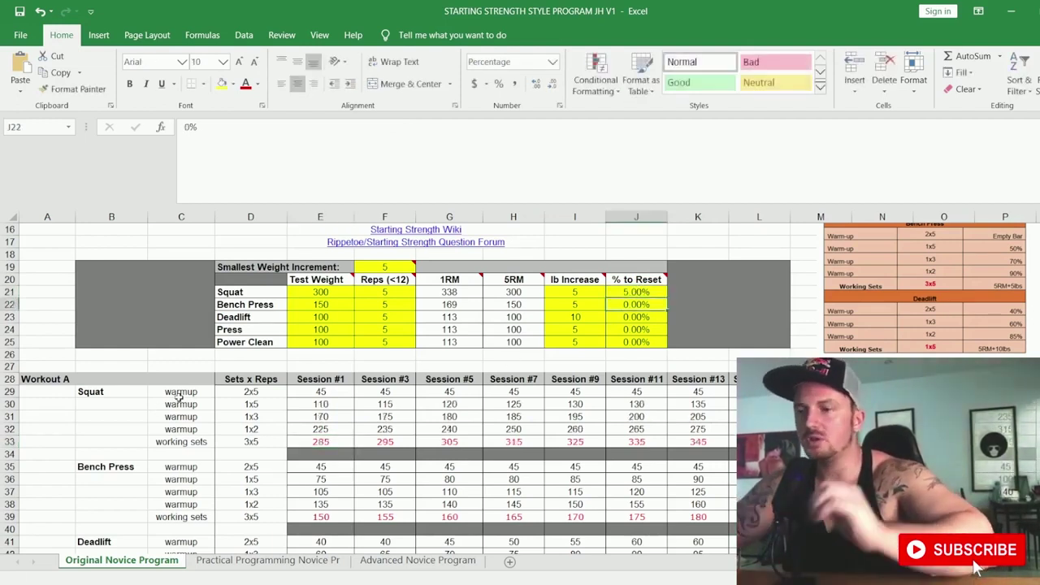
Step: Undo both changes to the Squat's % to Reset value
left_click(640, 290)
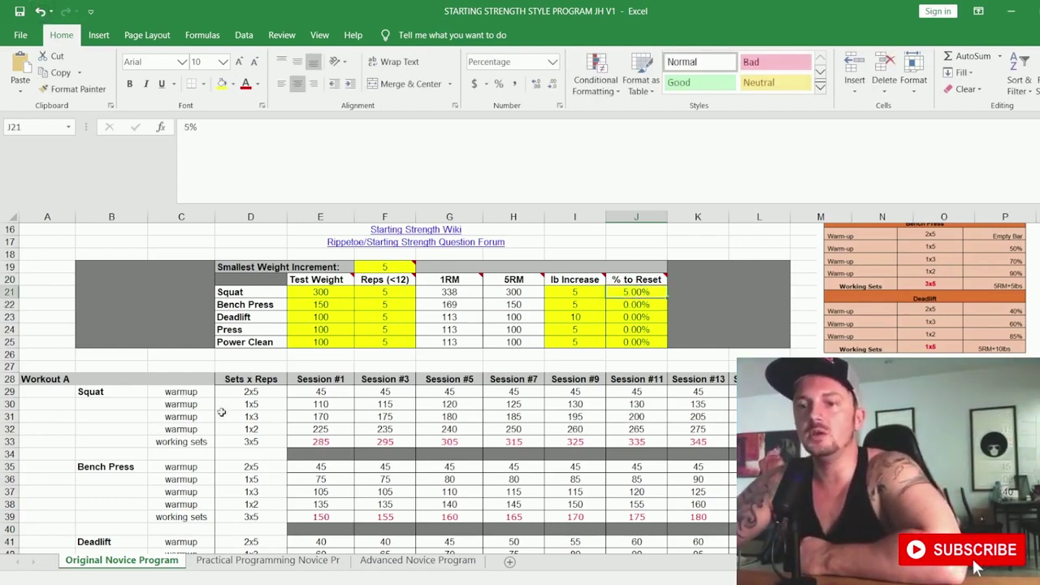
left_click(254, 440)
left_click(39, 13)
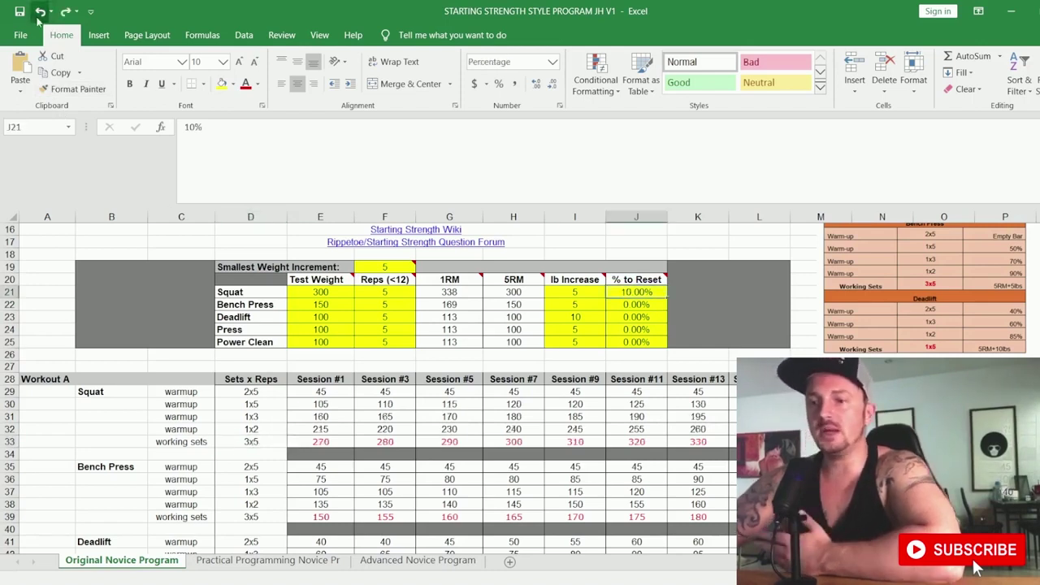
left_click(39, 13)
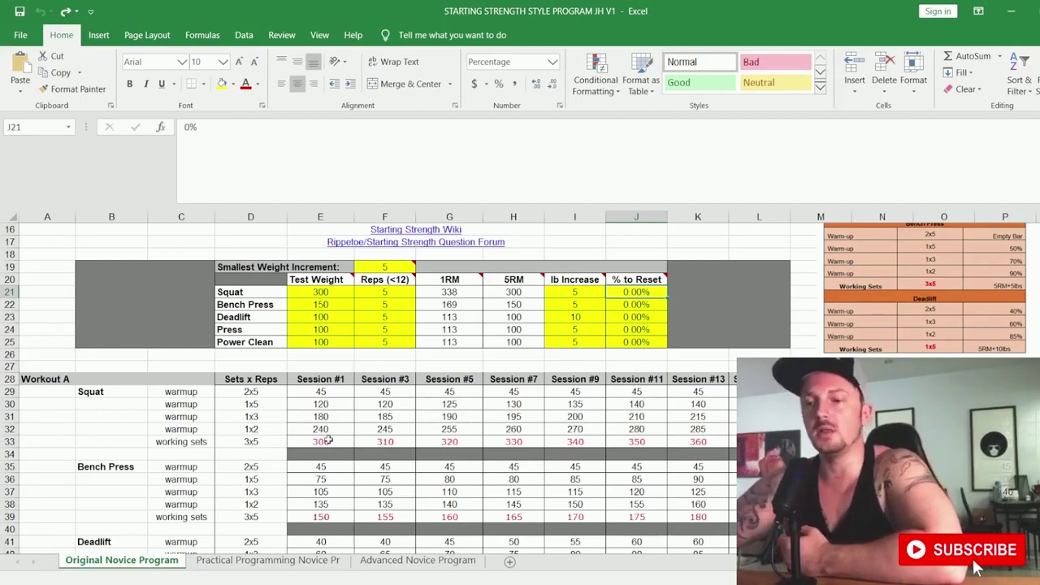
Step: Look over the Workout A table and the Workout A and Workout B percentage charts beside the inputs, and return to the Squat rows
scroll(329, 432, "down", 1)
scroll(321, 391, "down", 1)
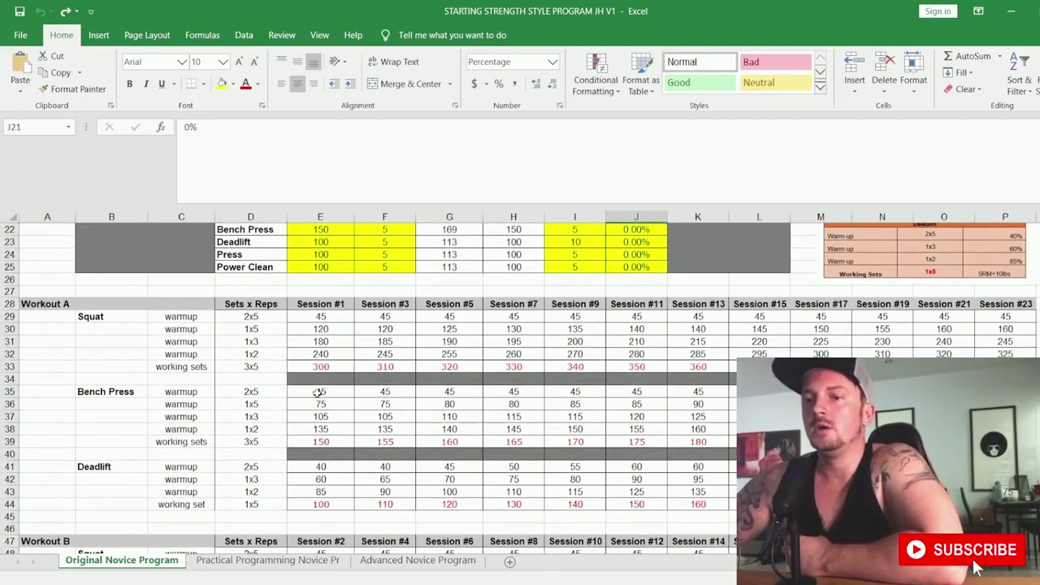
mouse_move(821, 366)
left_mouse_down()
mouse_move(975, 243)
mouse_move(1031, 219)
mouse_move(986, 336)
mouse_move(485, 343)
left_mouse_up()
scroll(485, 343, "down", 2)
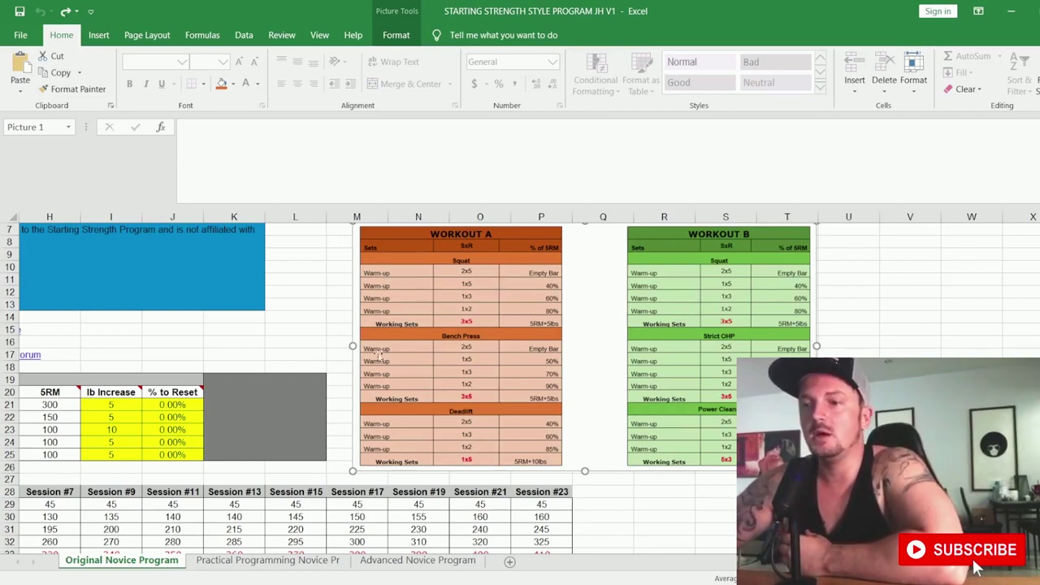
left_click_drag(96, 536, 16, 524)
scroll(199, 429, "down", 2)
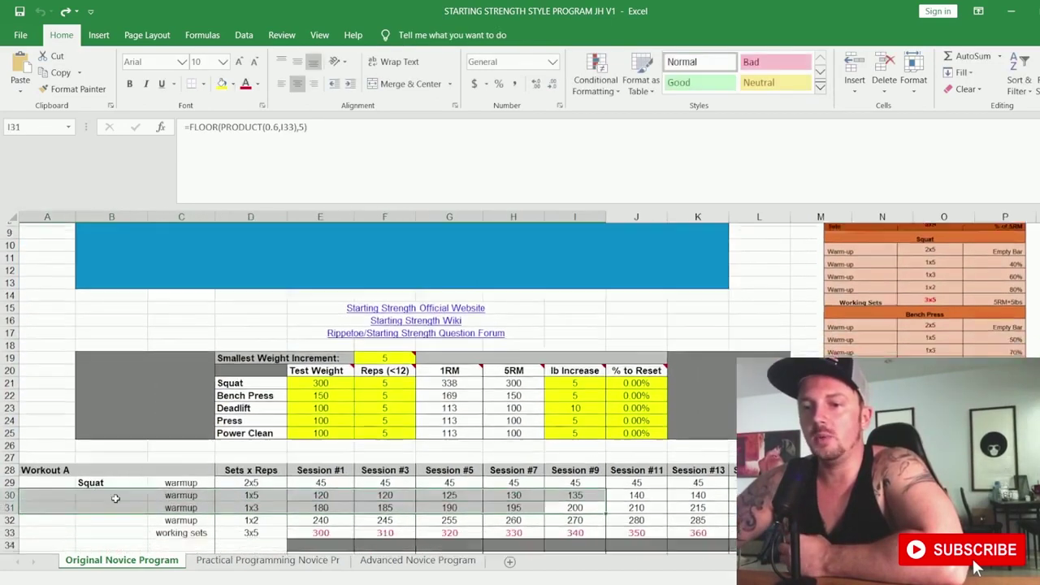
Step: Examine the Squat warmup rows in Workout A and the formula behind each Session #1 warmup weight
left_click_drag(199, 429, 238, 464)
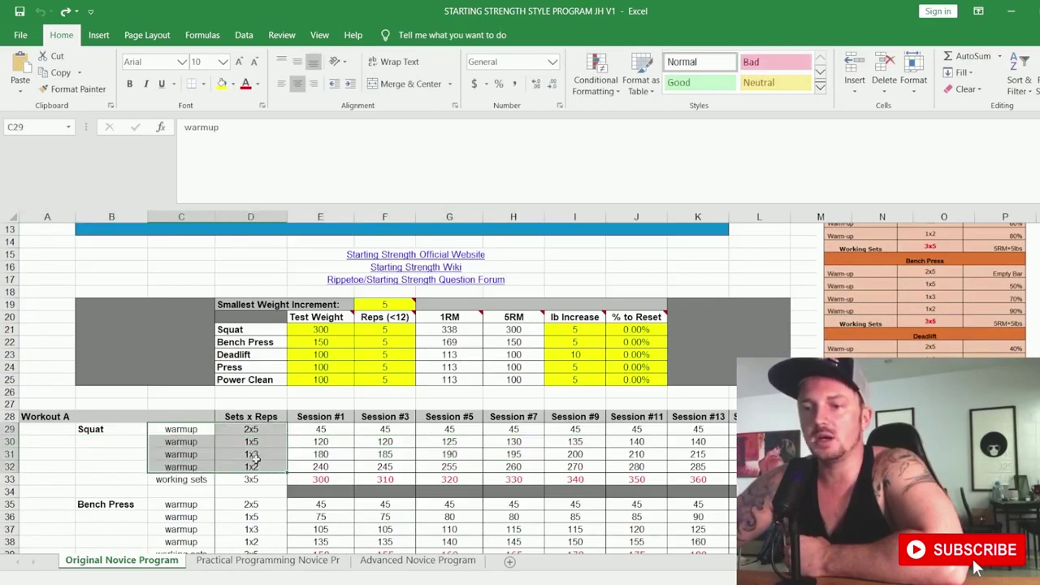
left_click(330, 426)
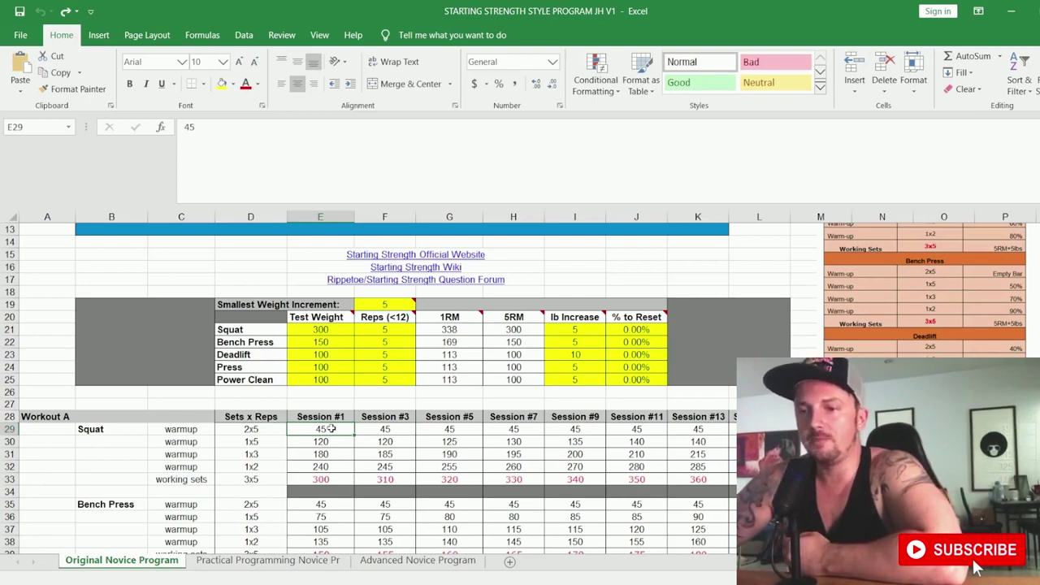
left_click(322, 441)
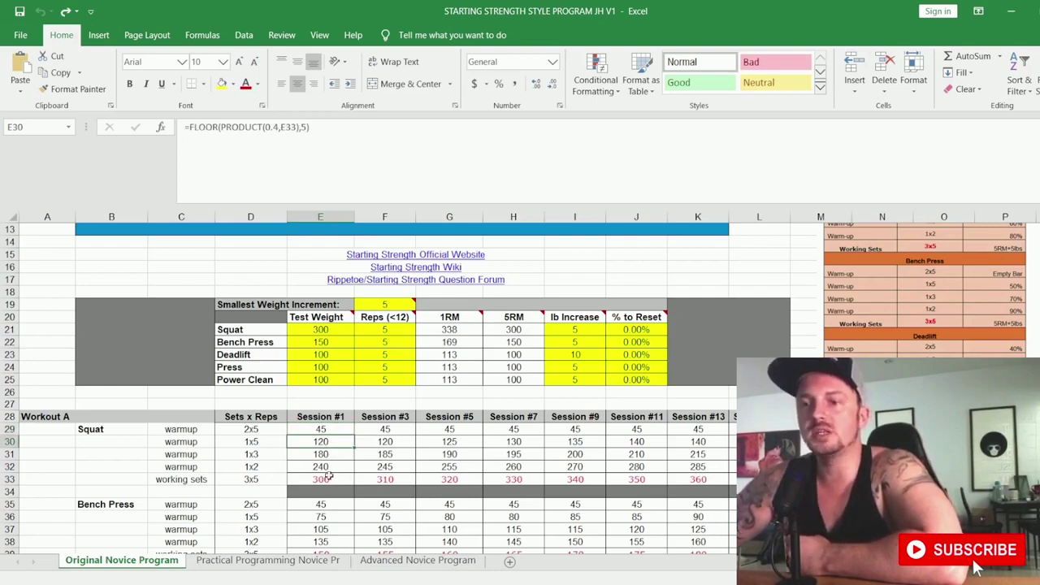
left_click(333, 456)
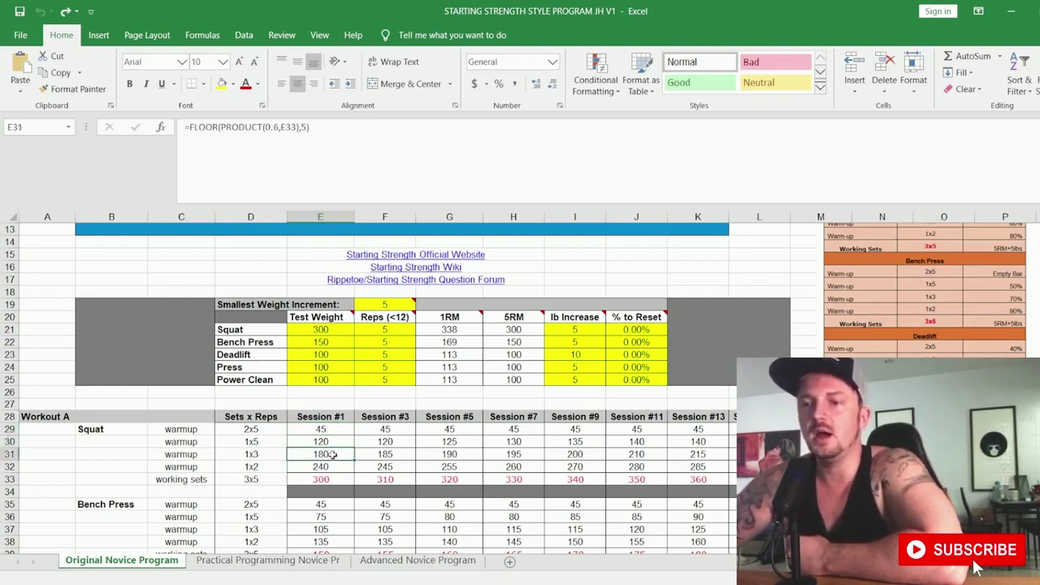
left_click(338, 466)
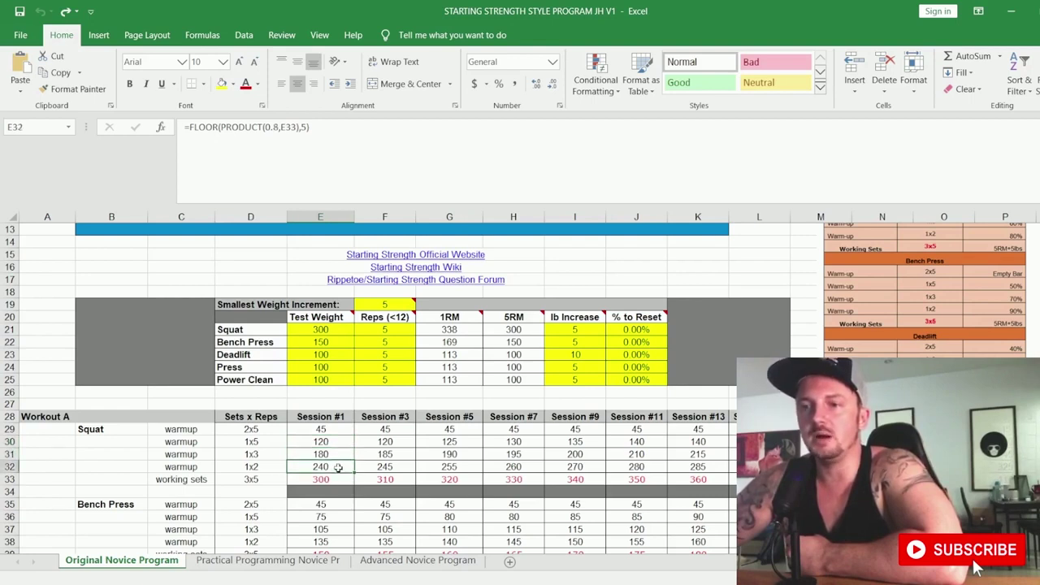
Step: Inspect the multiplier in the Squat's Session #1 1x2 warmup formula and the formula of its 3x5 working sets
double_click(268, 127)
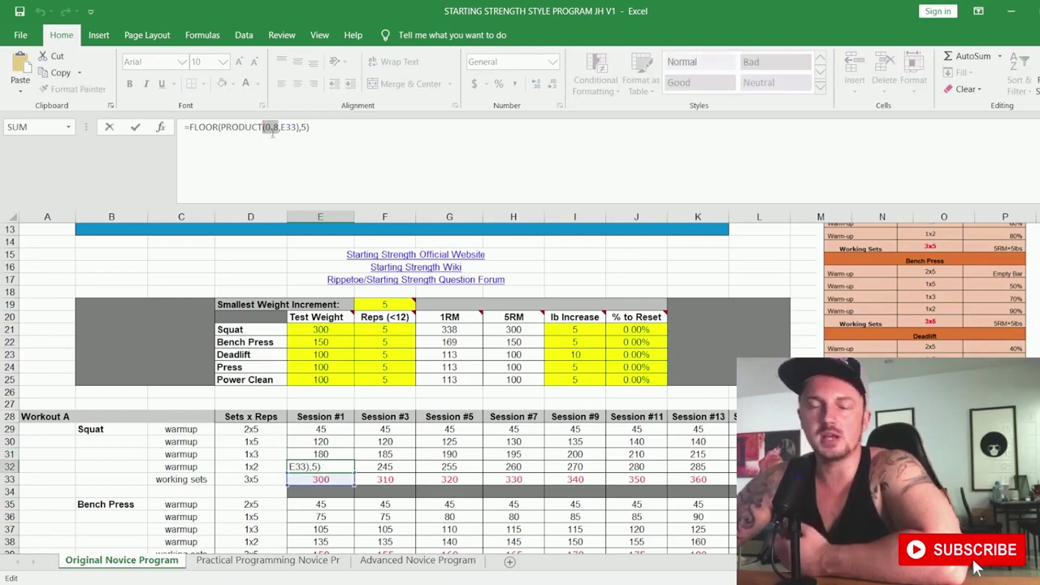
key("Return")
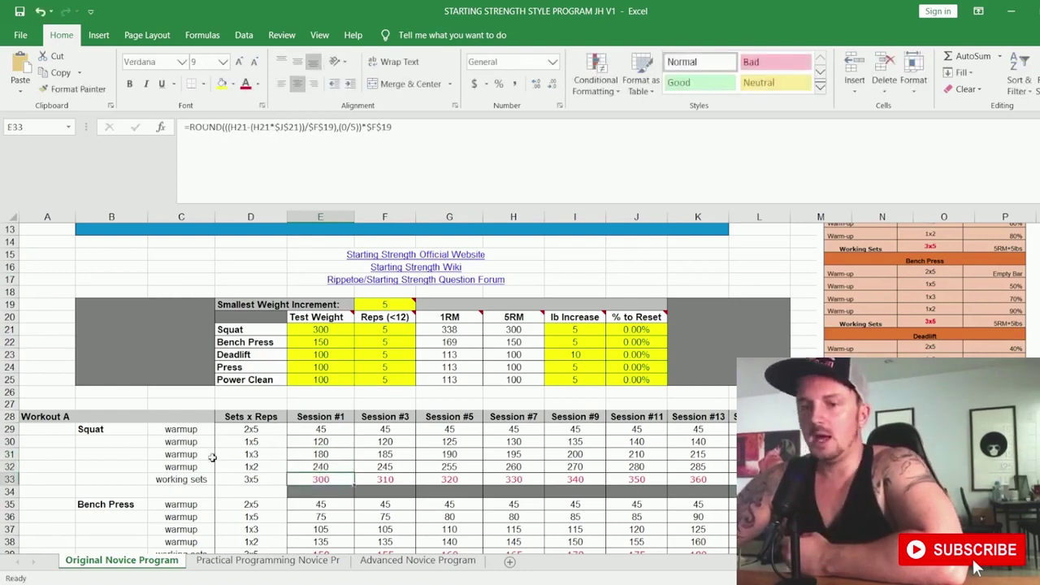
left_click(236, 479)
left_click(321, 479)
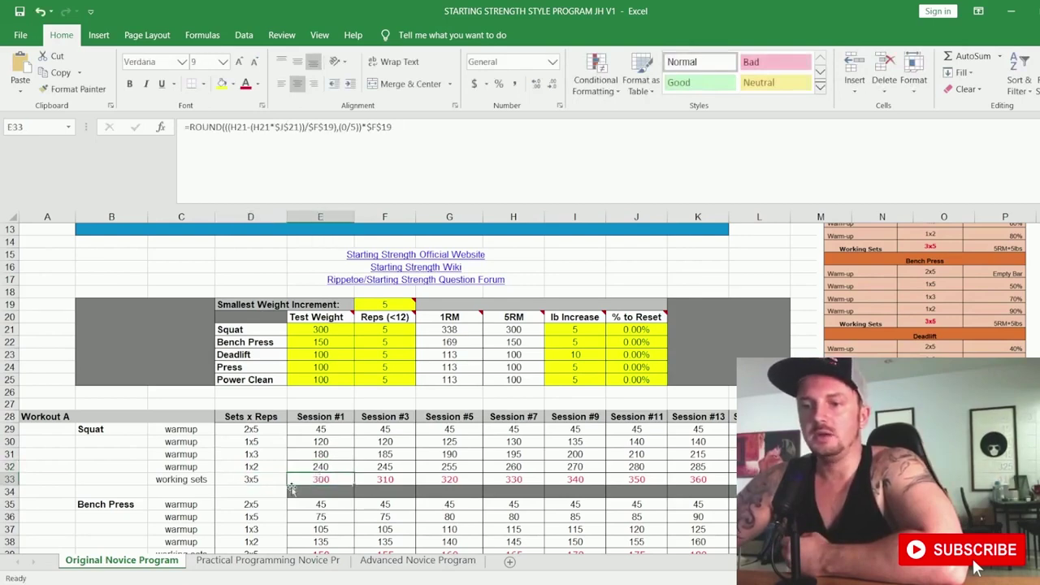
Step: Compare the Squat's 3x5 working sets with its warmup rows in Workout A, and inspect the Session #1 1x5 warmup formula
left_click_drag(199, 479, 317, 480)
left_click(252, 479)
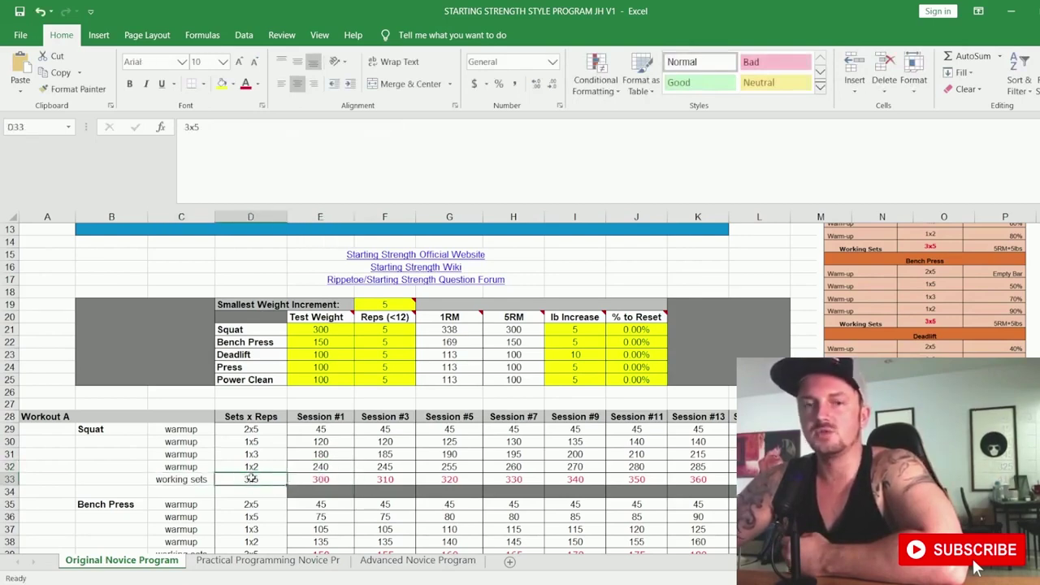
left_click_drag(258, 429, 317, 462)
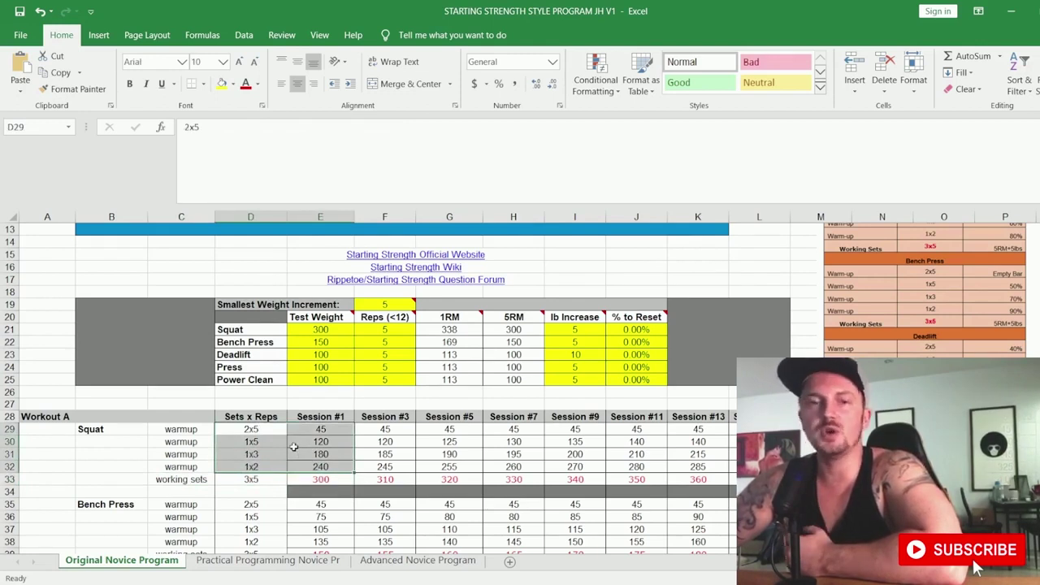
left_click(329, 429)
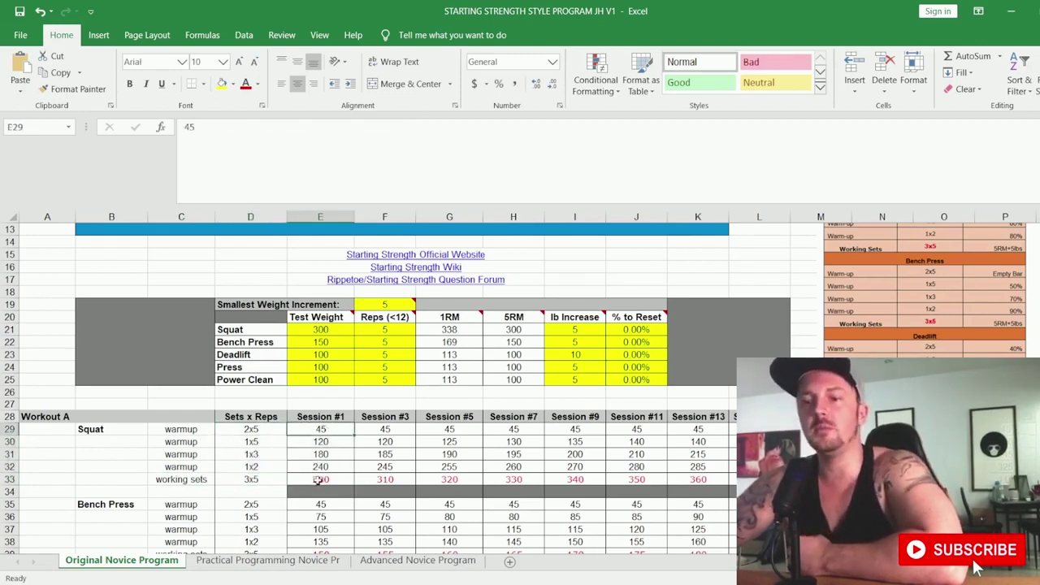
left_click(317, 479)
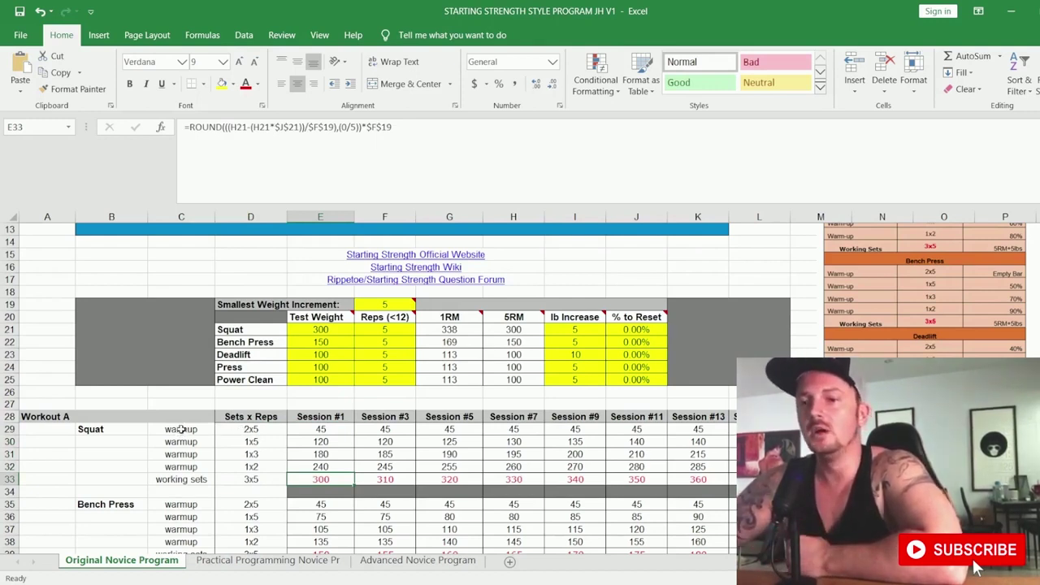
left_click_drag(180, 429, 316, 456)
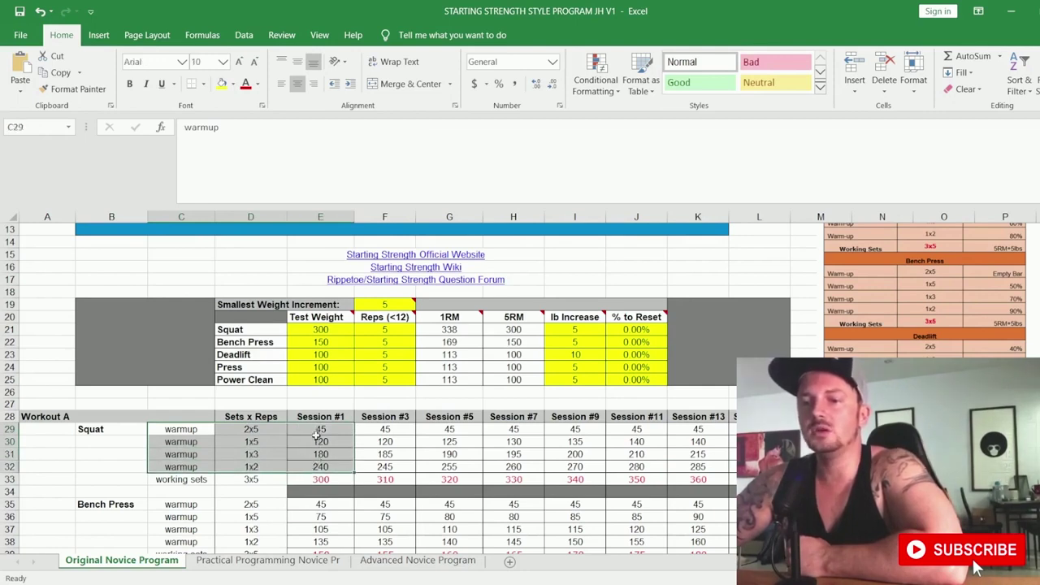
left_click(318, 441)
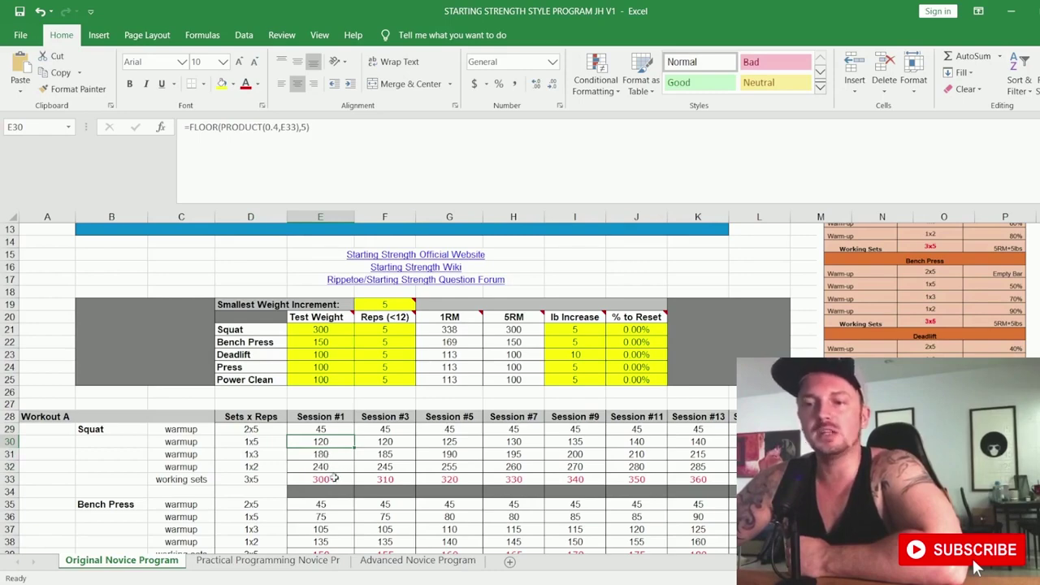
Step: Look through the remaining Workout A lifts and the Workout B table, and select the Power Clean's set and rep rows
scroll(297, 457, "down", 1)
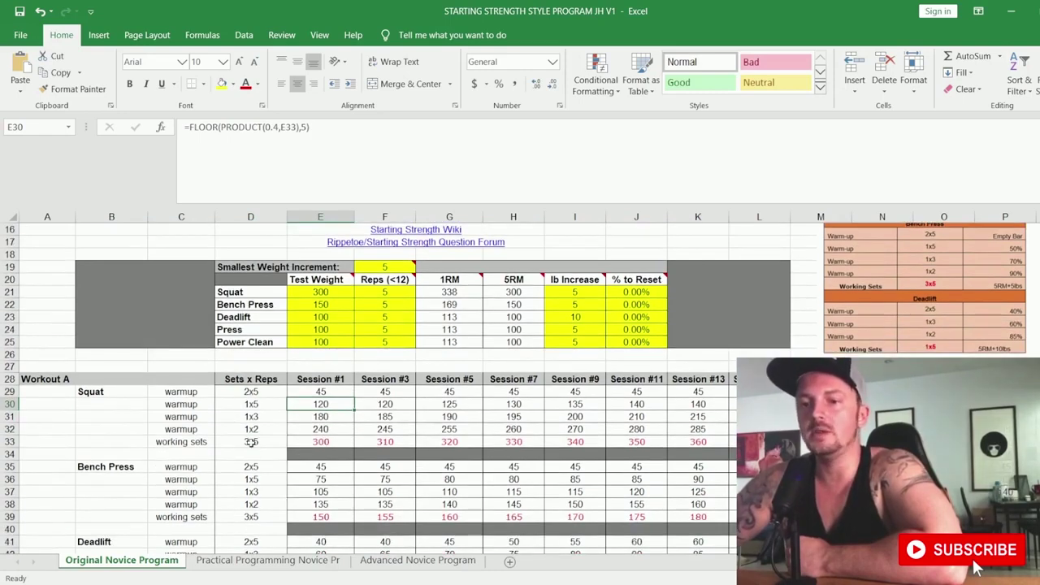
scroll(276, 443, "down", 1)
scroll(280, 412, "down", 1)
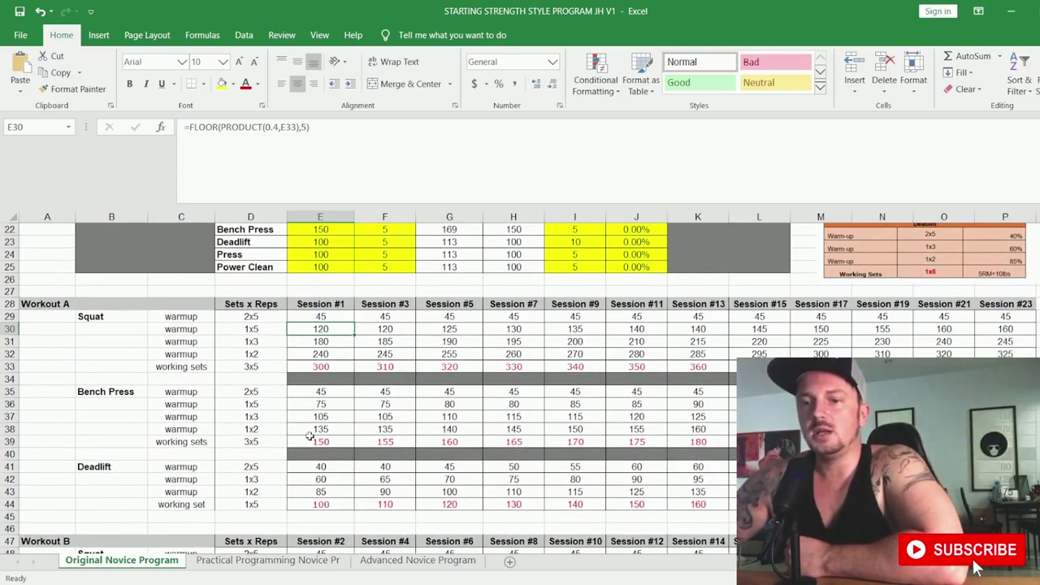
scroll(337, 455, "up", 1)
scroll(61, 392, "down", 8)
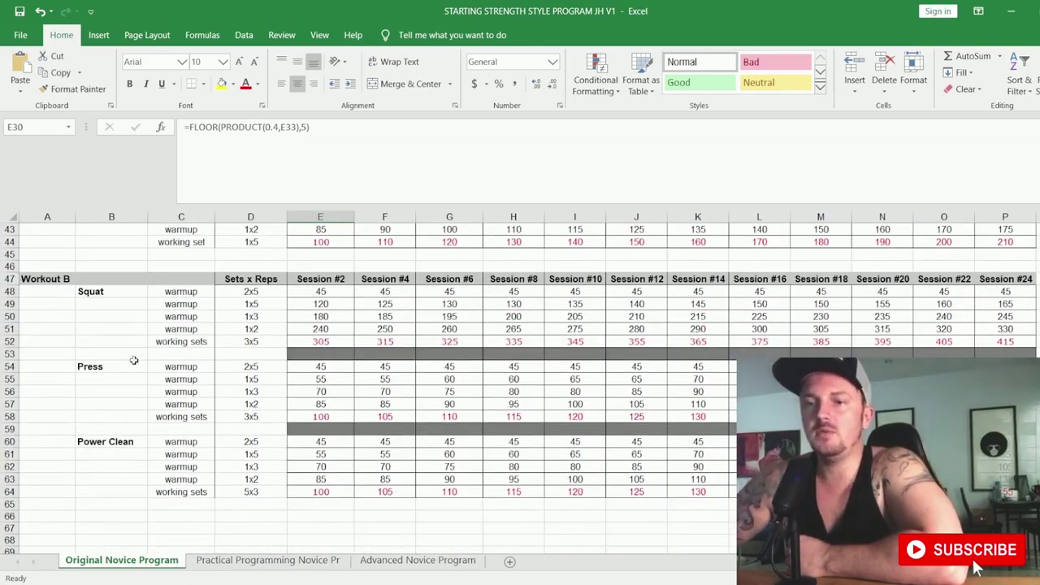
scroll(260, 406, "down", 1)
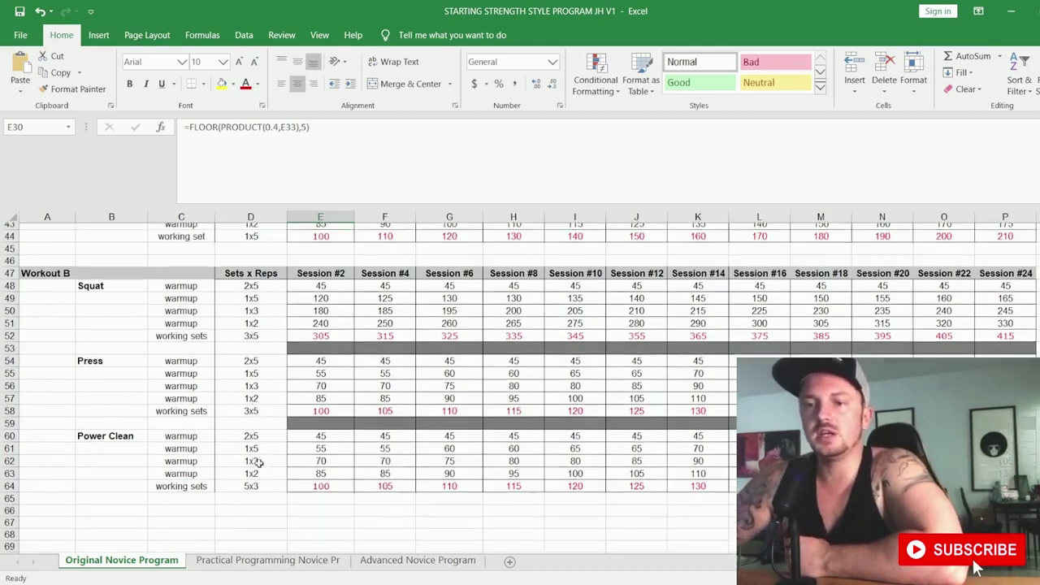
left_click_drag(107, 406, 257, 459)
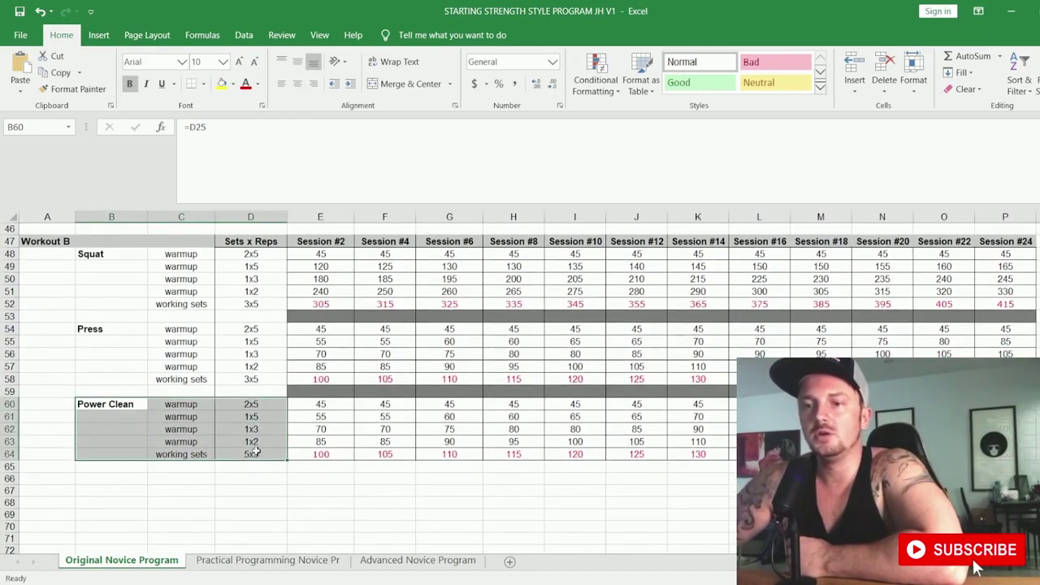
Step: Examine the Deadlift's warmup rows in Workout A and its single 1x5 working set
scroll(256, 446, "up", 7)
scroll(254, 441, "down", 6)
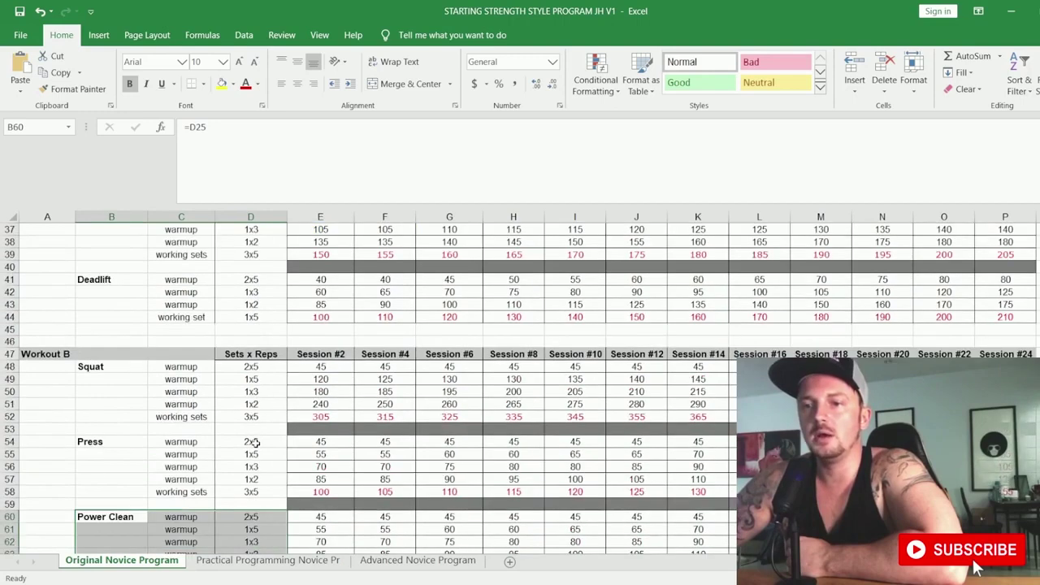
scroll(249, 441, "up", 2)
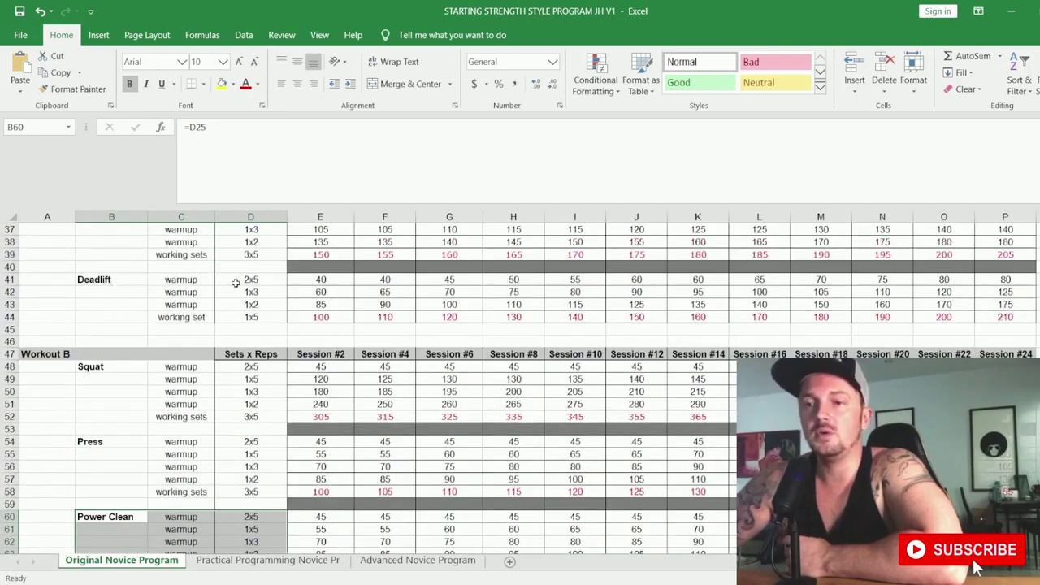
left_click_drag(117, 280, 244, 318)
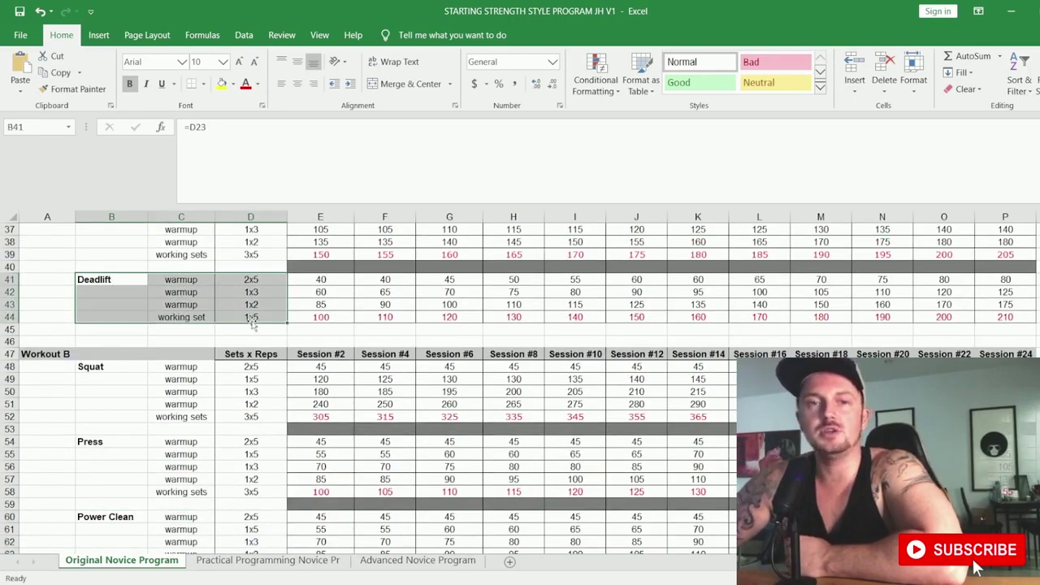
left_click(249, 318)
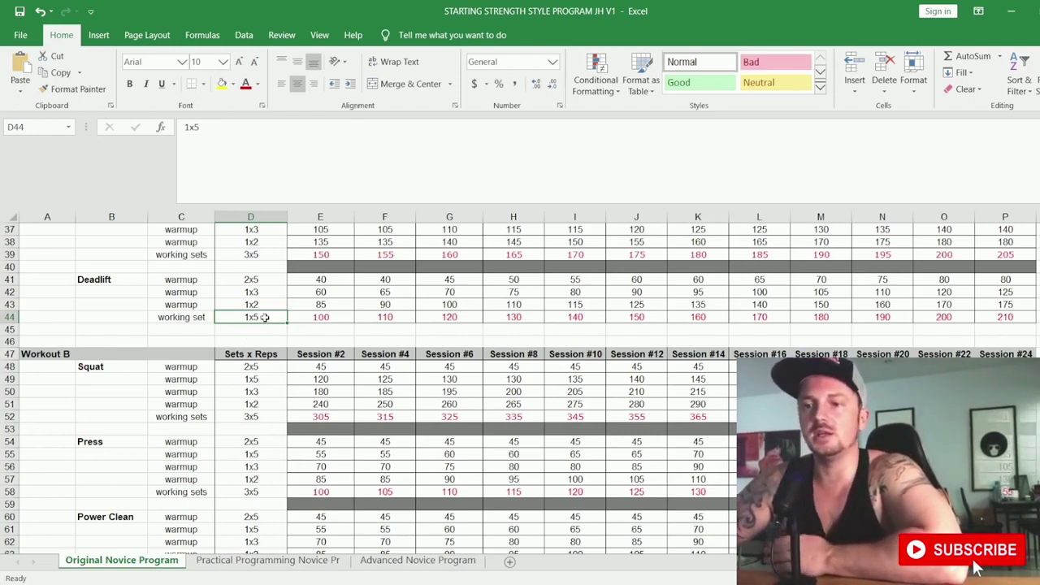
left_click(328, 319)
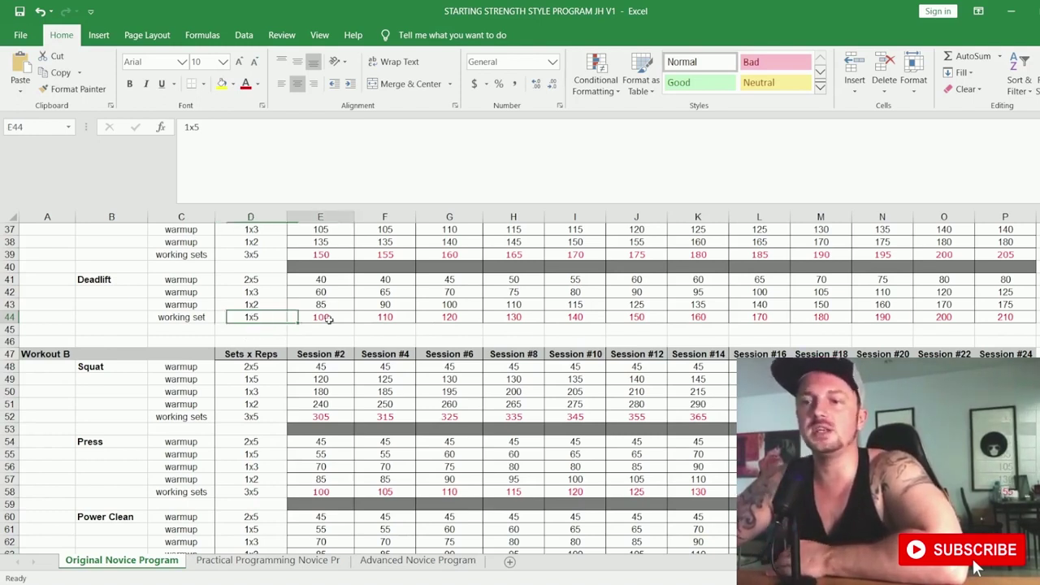
left_click(268, 319)
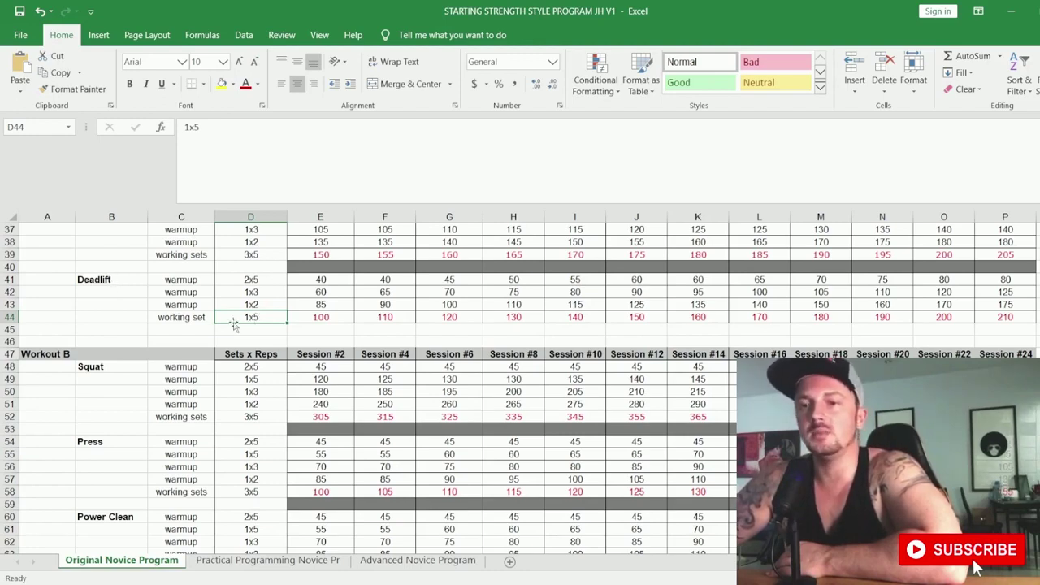
Step: Inspect the Deadlift working set formulas for Sessions #1, #3 and #5 to see how the weight progresses
scroll(236, 325, "up", 3)
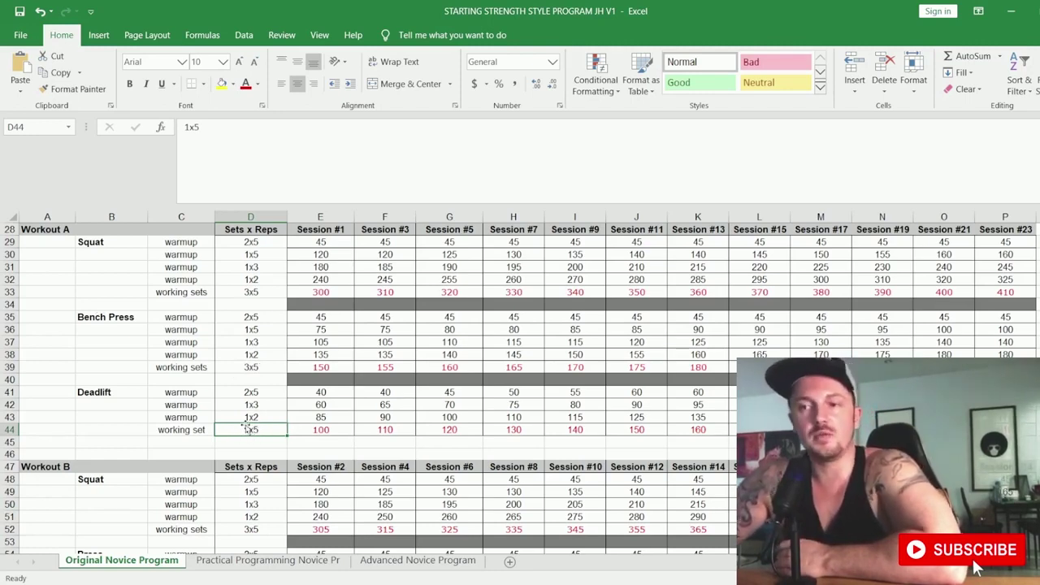
scroll(321, 422, "up", 3)
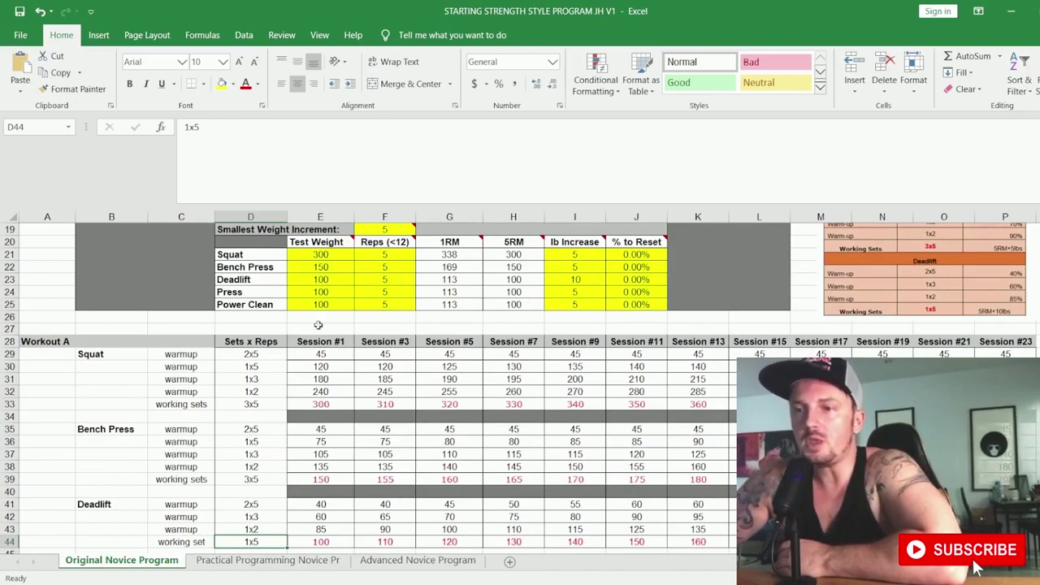
scroll(321, 422, "down", 3)
left_click(322, 433)
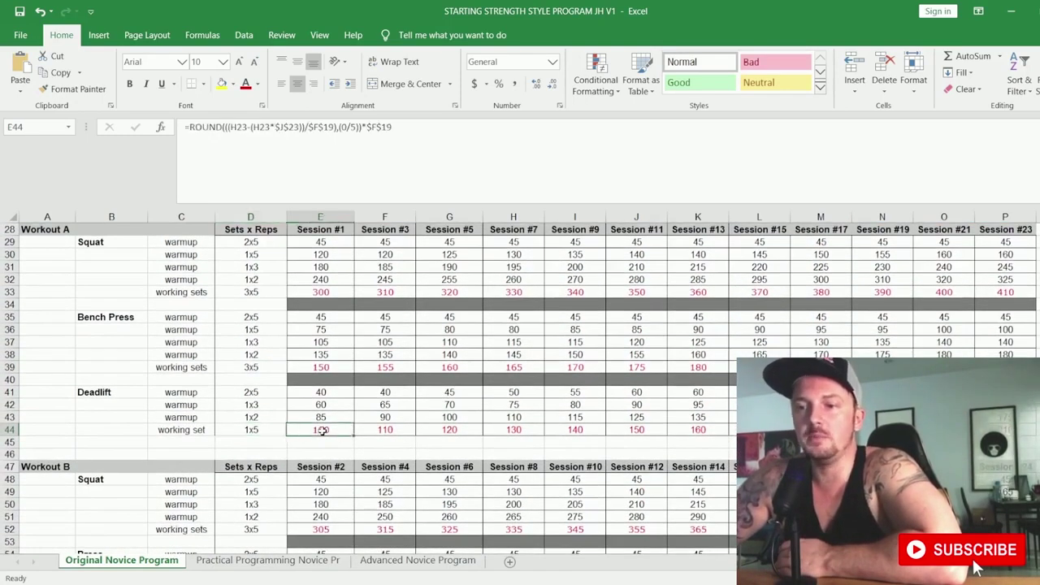
left_click(366, 425)
left_click(452, 427)
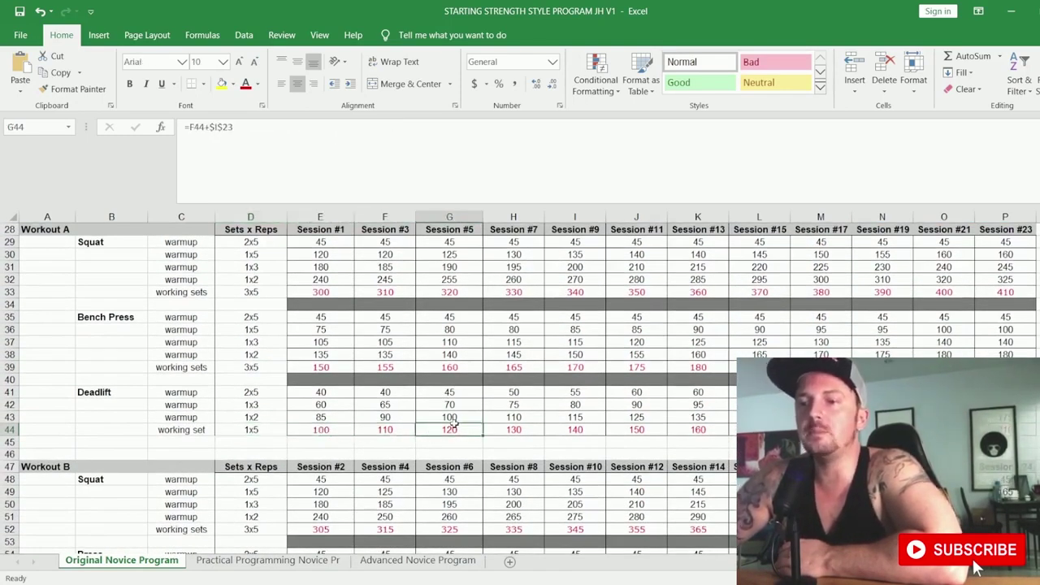
left_click(344, 430)
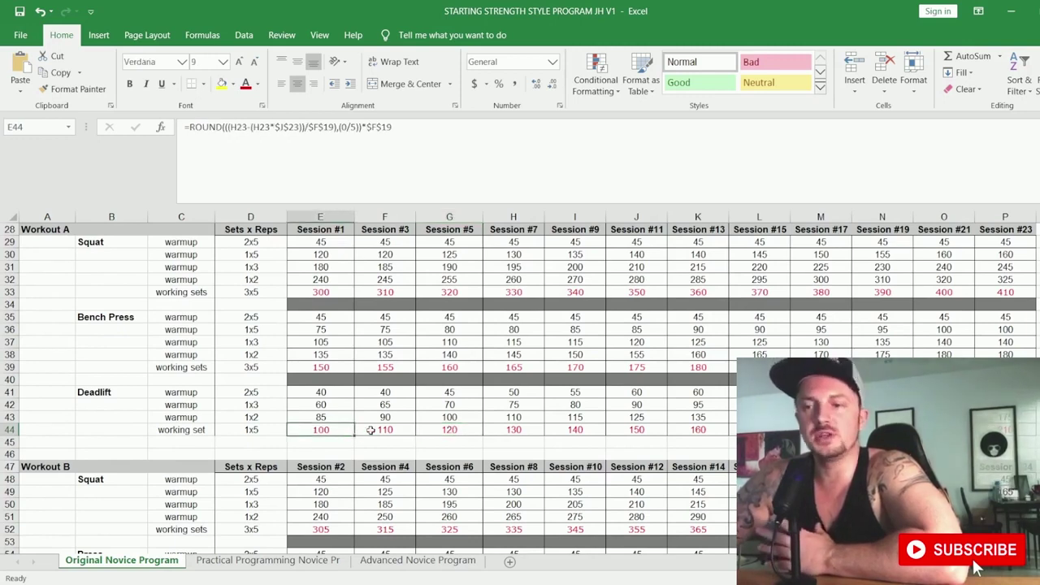
left_click(369, 431)
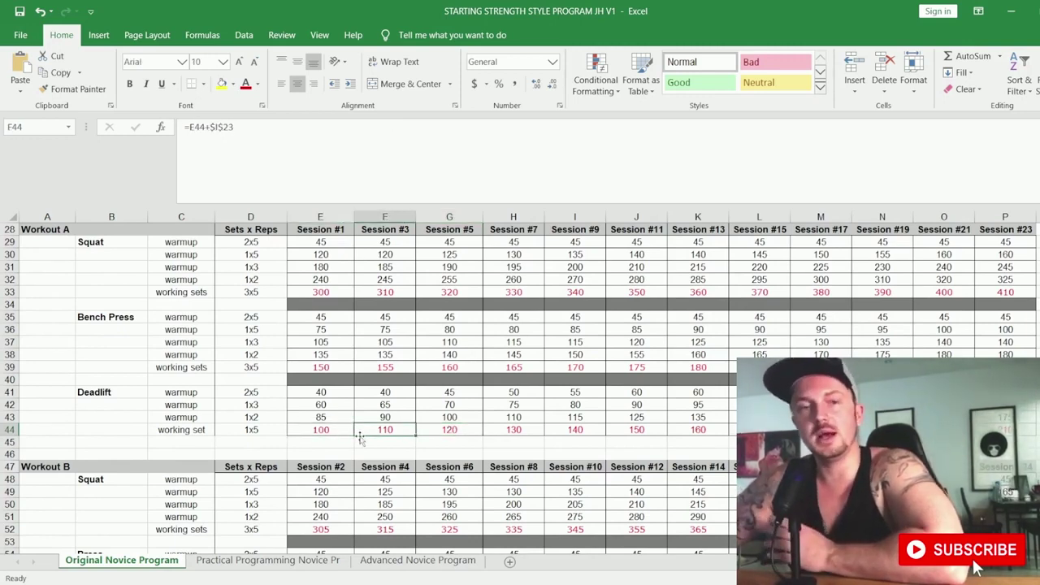
left_click(321, 430)
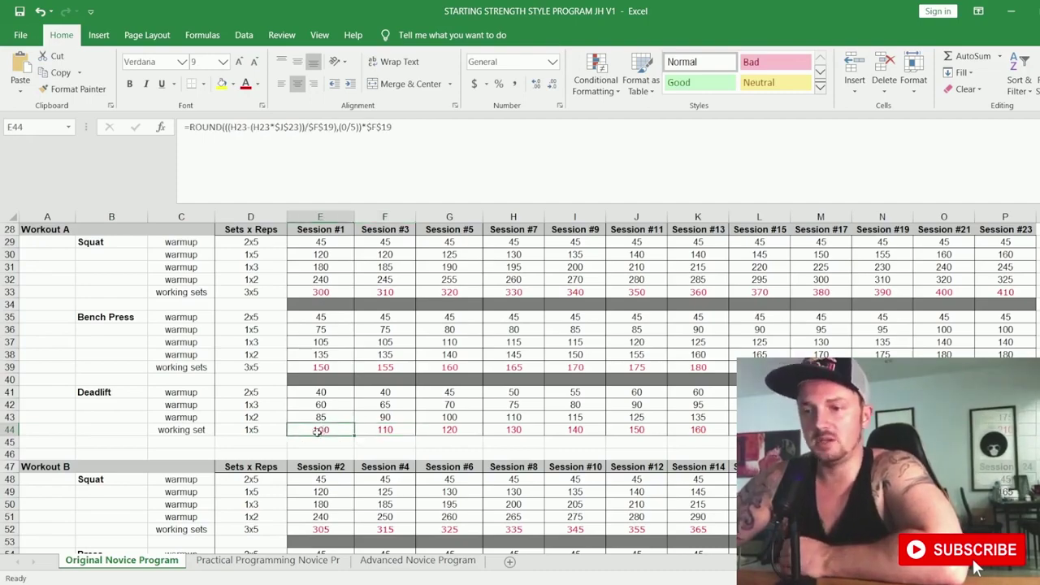
Step: Check the sets and reps of the Power Clean's working sets in Workout B
scroll(215, 440, "down", 3)
scroll(215, 440, "down", 2)
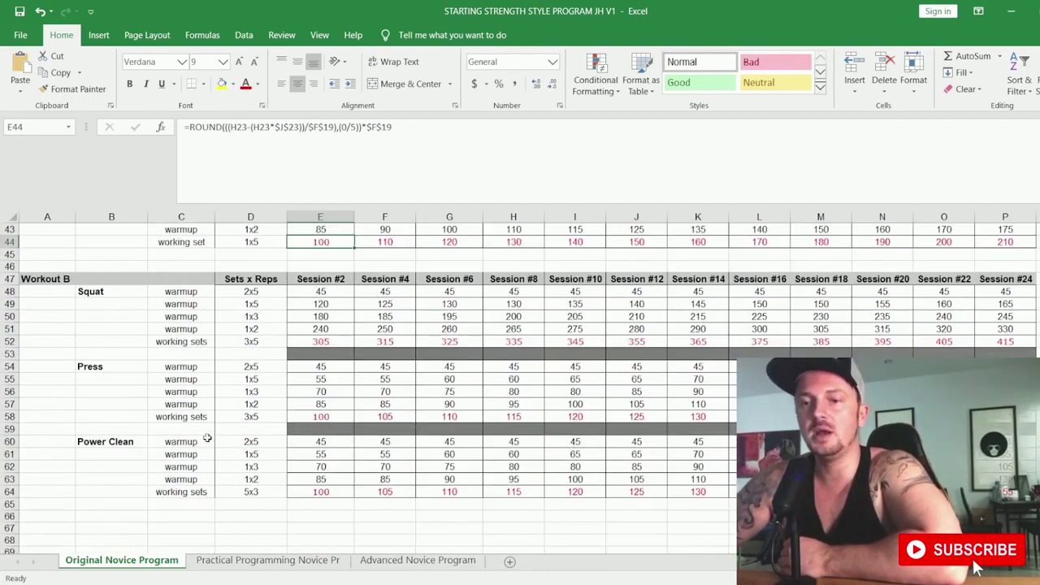
left_click(253, 492)
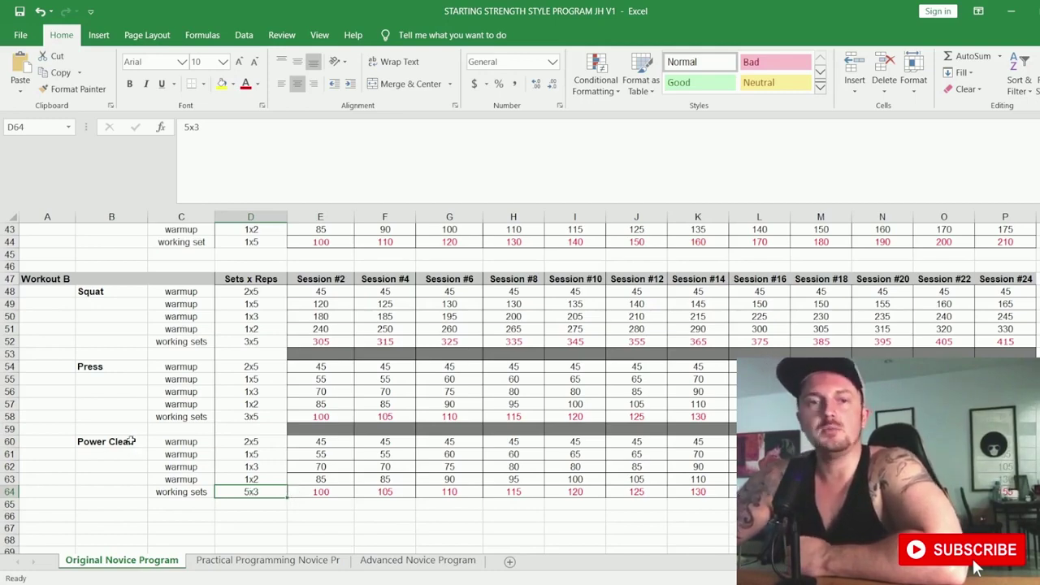
Step: Compare the working sets and reps of Squat and Bench Press in Workout A with Squat and Press in Workout B
scroll(325, 455, "up", 5)
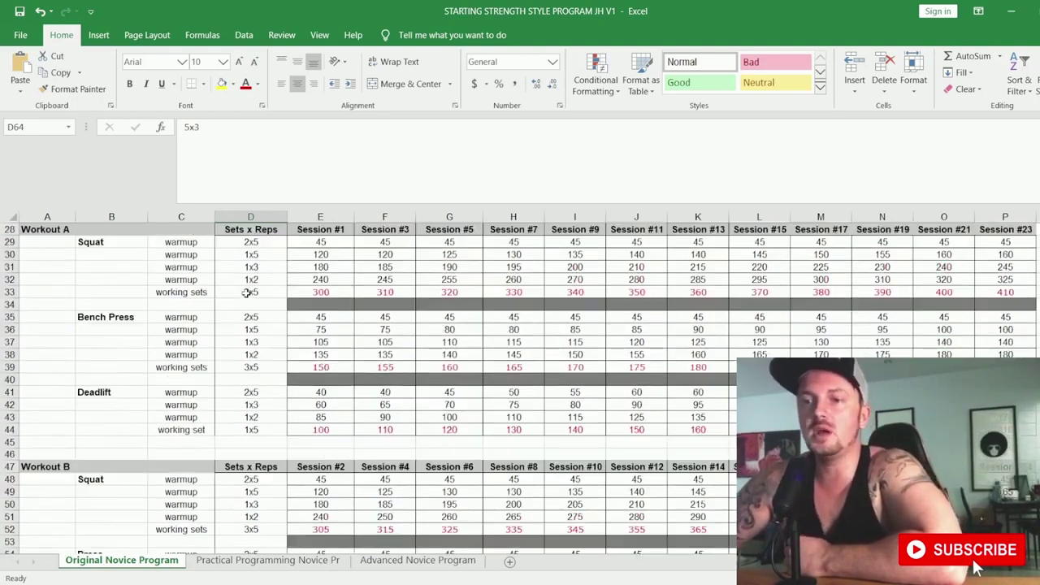
left_click(247, 293)
left_click(264, 366)
scroll(273, 421, "down", 2)
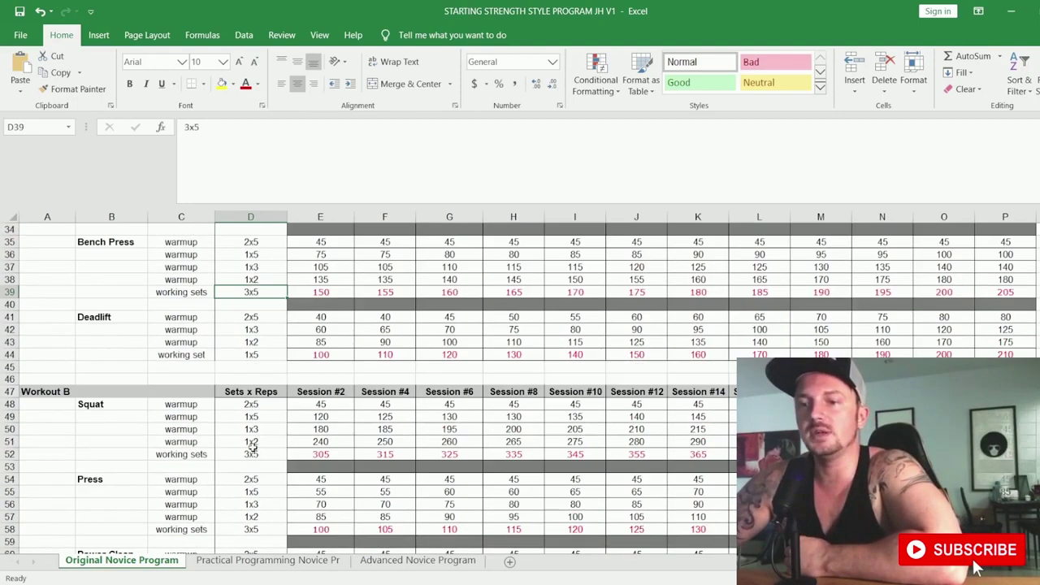
left_click(254, 452)
left_click(260, 529)
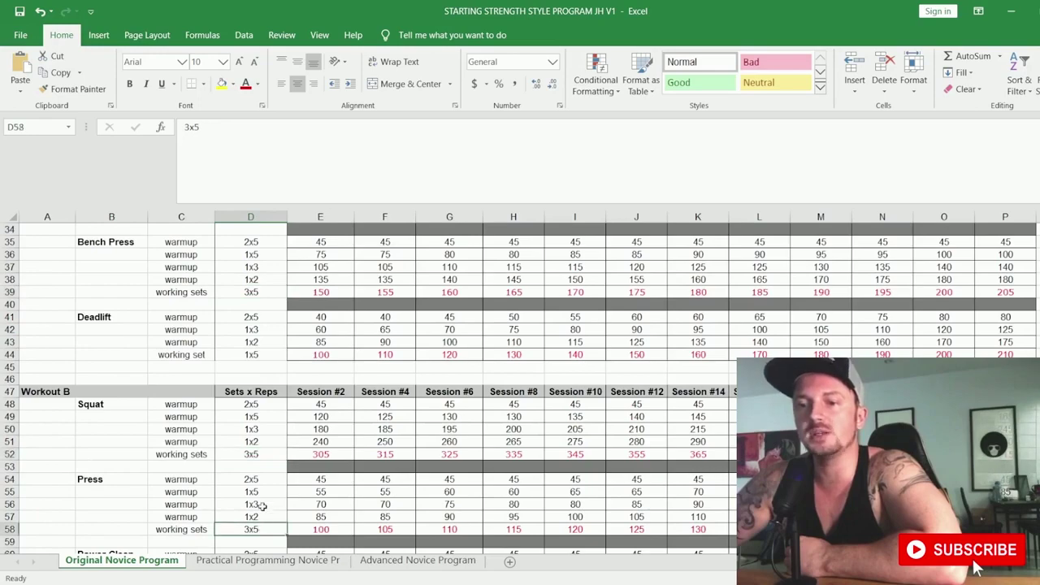
Step: Review the Workout A and Workout B percentage charts and the lb Increase values of all five lifts
scroll(756, 297, "up", 2)
left_click(755, 317)
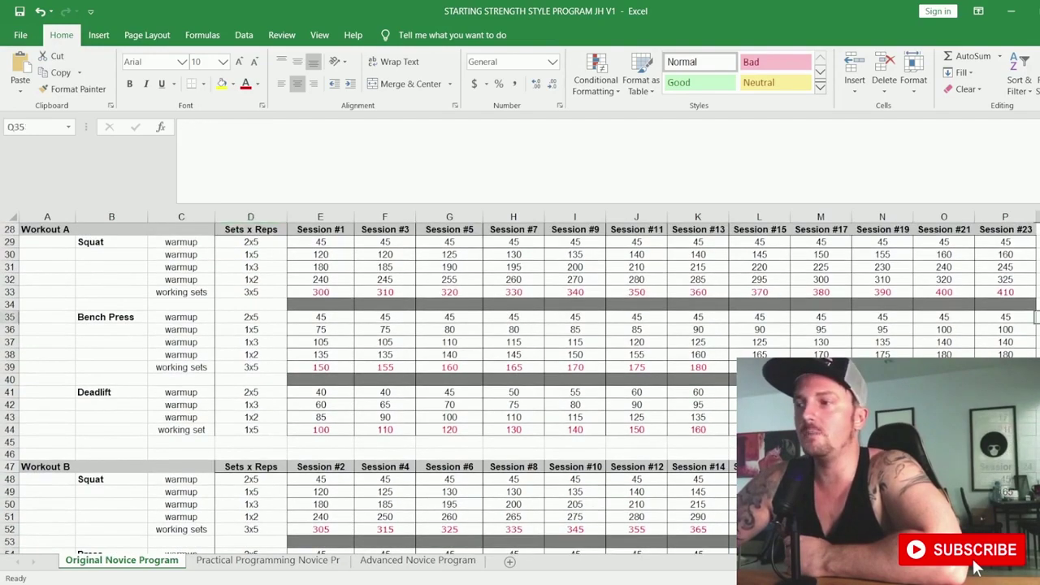
scroll(755, 317, "right", 2)
scroll(650, 325, "up", 7)
left_click(628, 293)
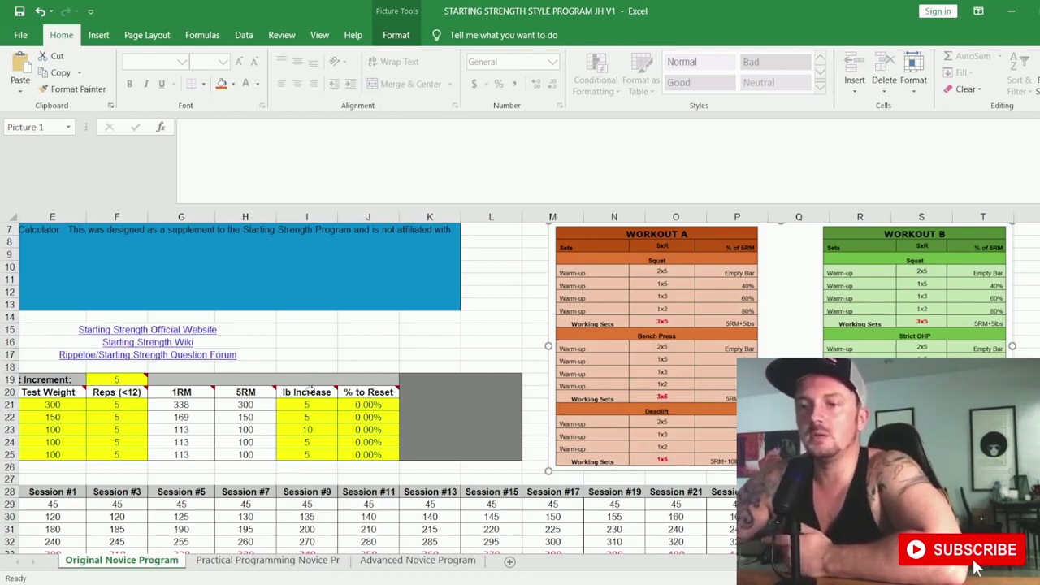
left_click_drag(307, 391, 310, 454)
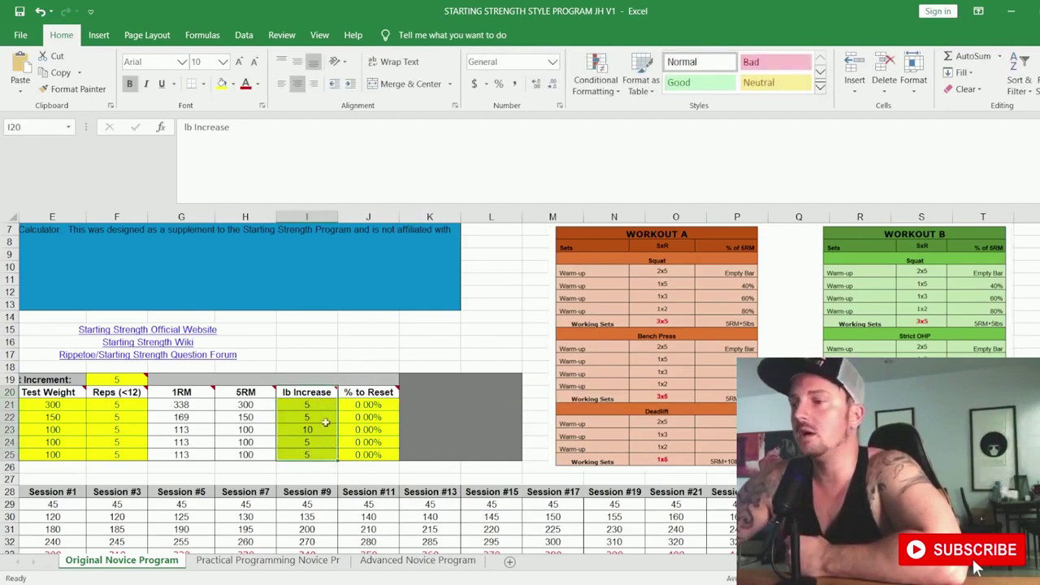
Step: Return to the Workout A table and look over its Squat, Bench Press and Deadlift rows
scroll(203, 438, "down", 2)
left_click_drag(301, 479, 225, 445)
scroll(225, 446, "down", 2)
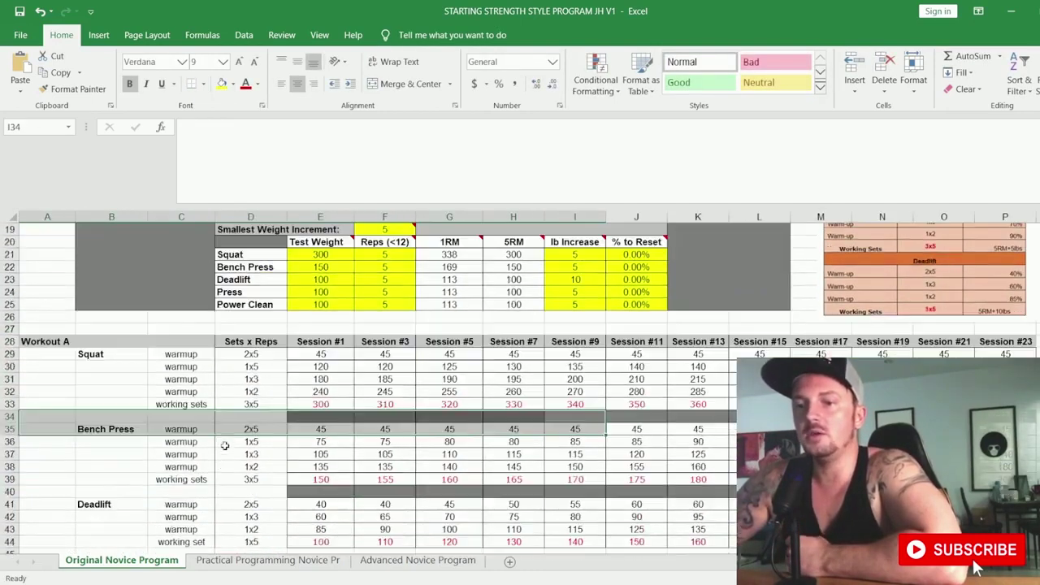
scroll(251, 414, "down", 1)
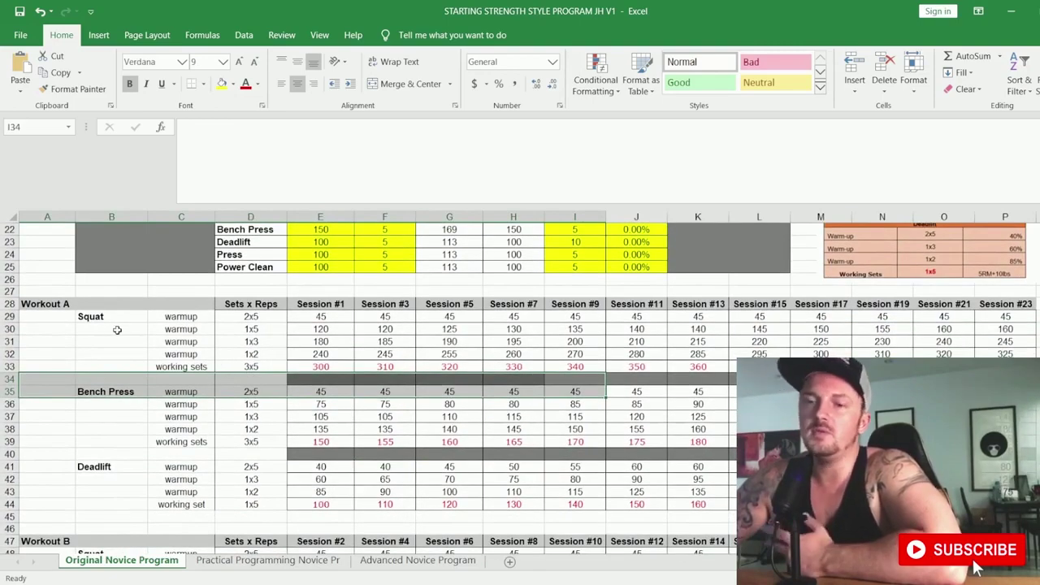
scroll(118, 300, "down", 1)
left_click(126, 269)
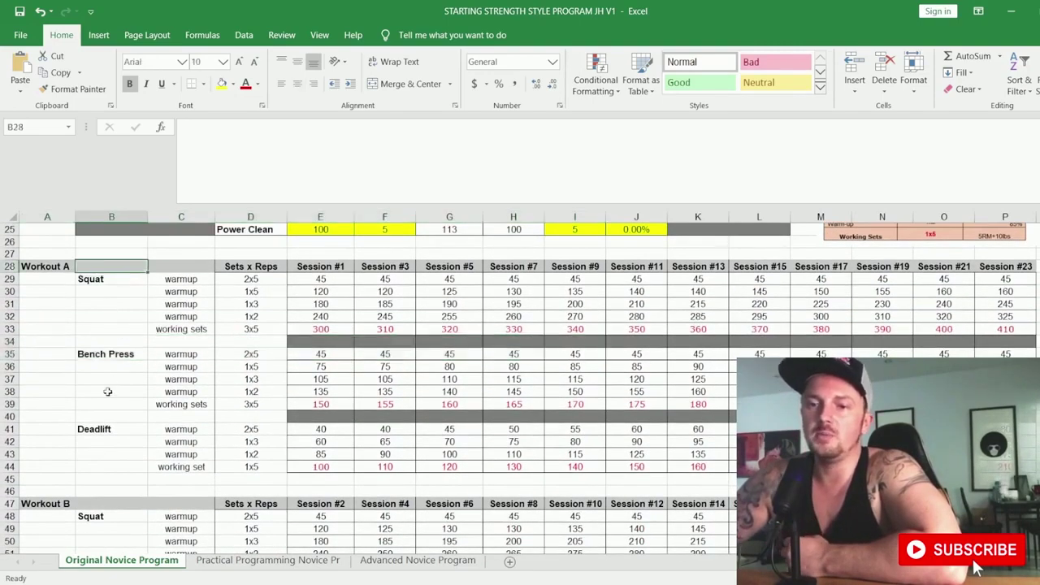
Step: Go to the Workout B heading and look over its Squat, Press and Power Clean rows
scroll(106, 390, "down", 2)
left_click(59, 428)
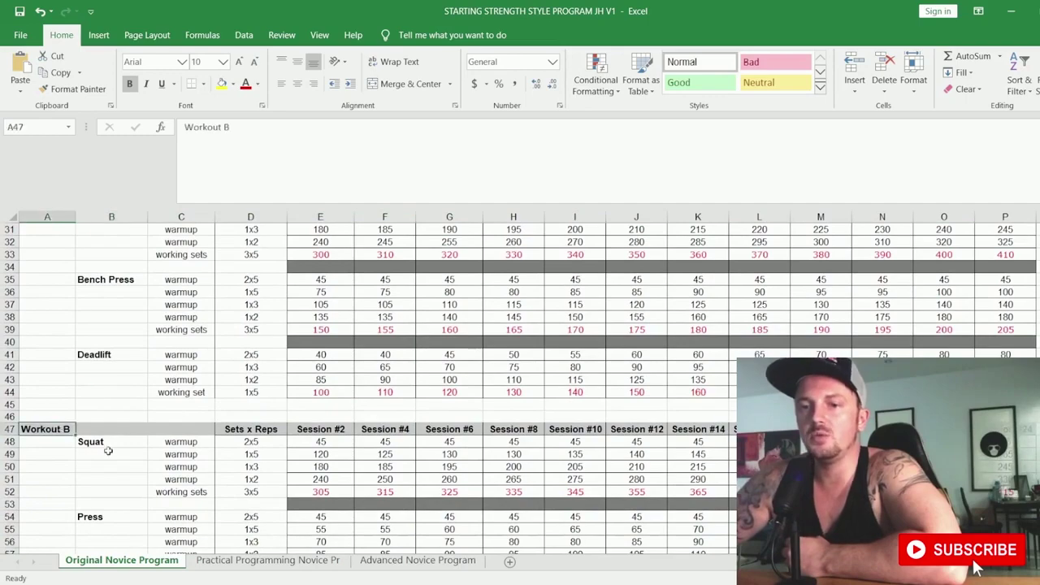
scroll(116, 453, "down", 5)
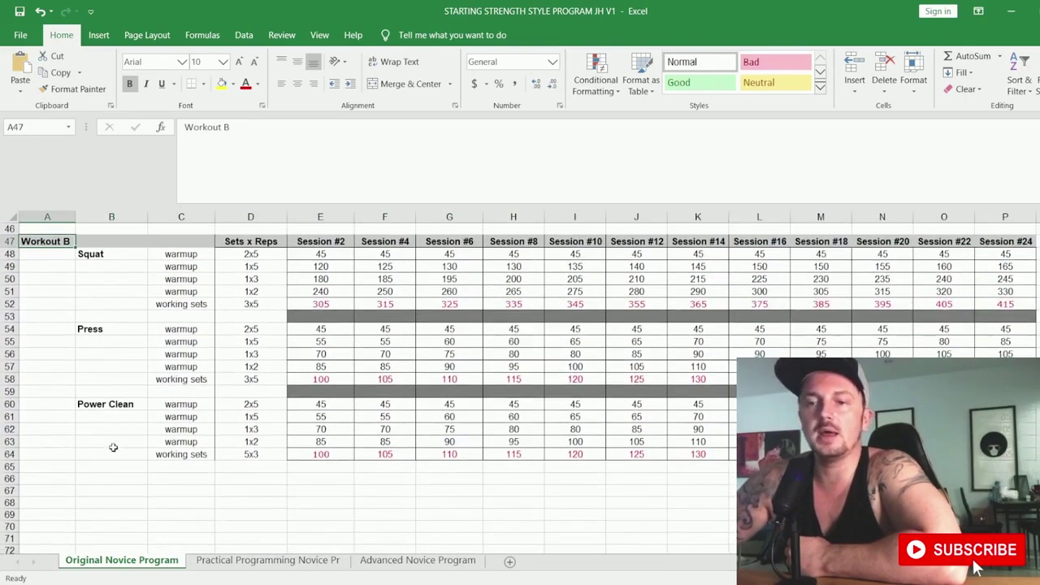
scroll(309, 447, "up", 12)
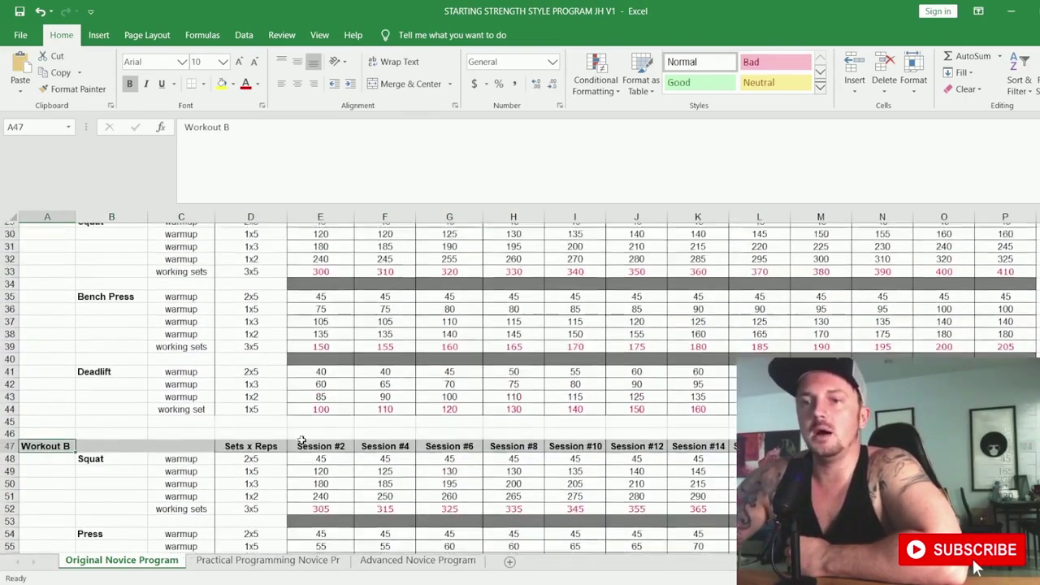
scroll(293, 439, "down", 8)
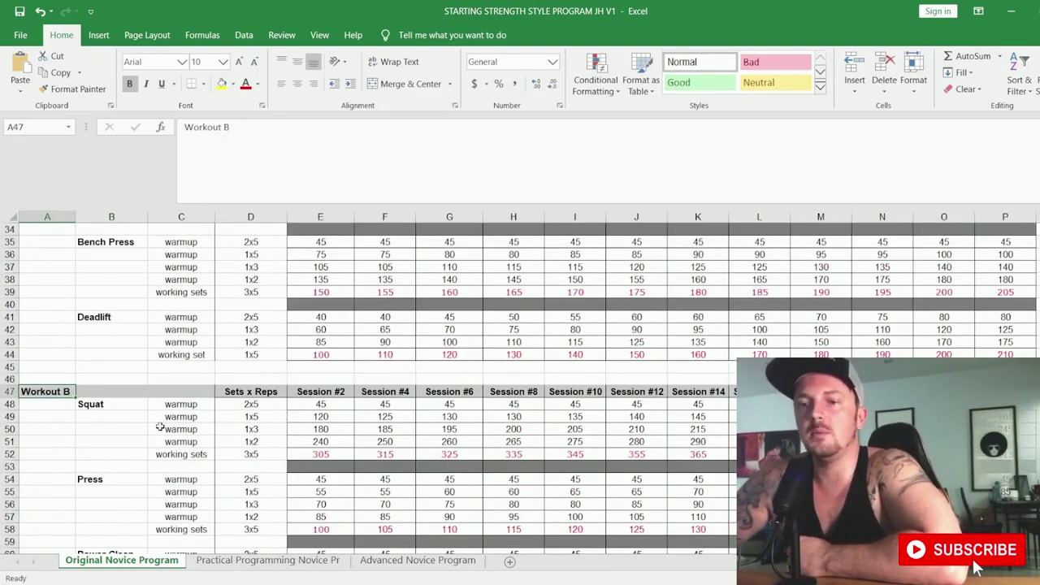
Step: Compare the Workout A and Workout B tables with each other and with the lift inputs that feed them
scroll(160, 430, "up", 3)
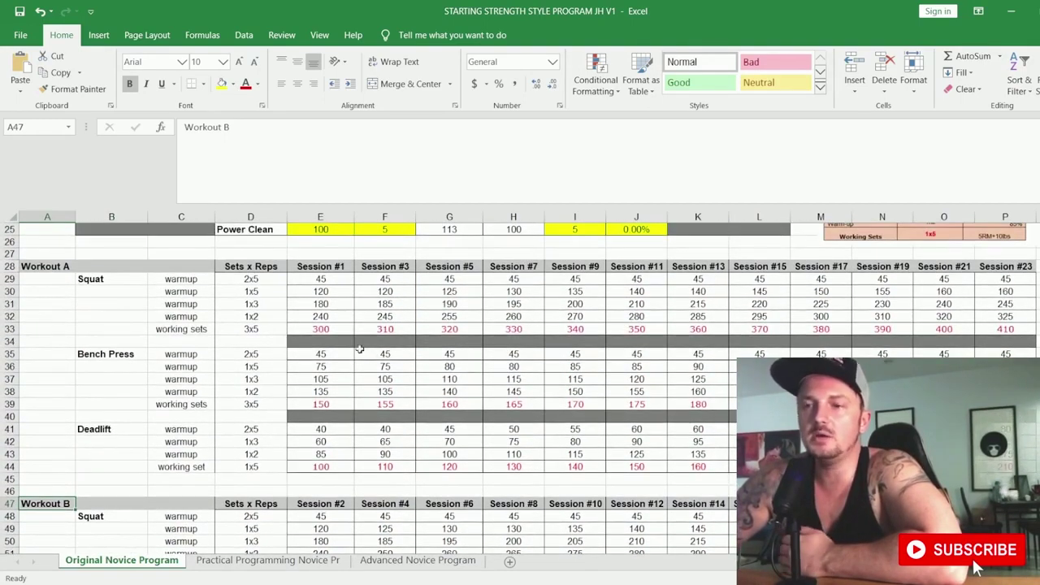
scroll(330, 277, "up", 3)
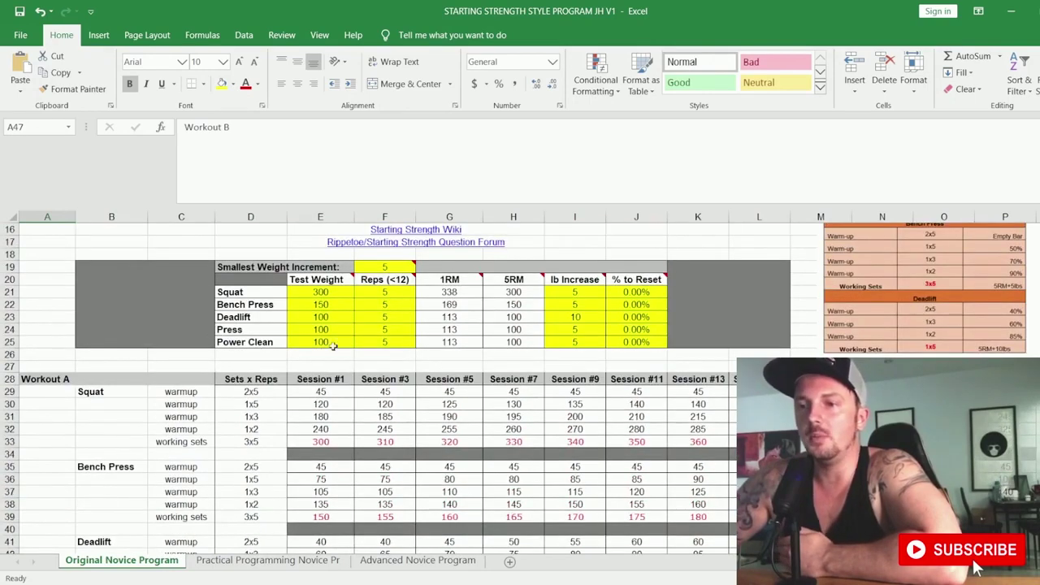
scroll(336, 381, "down", 7)
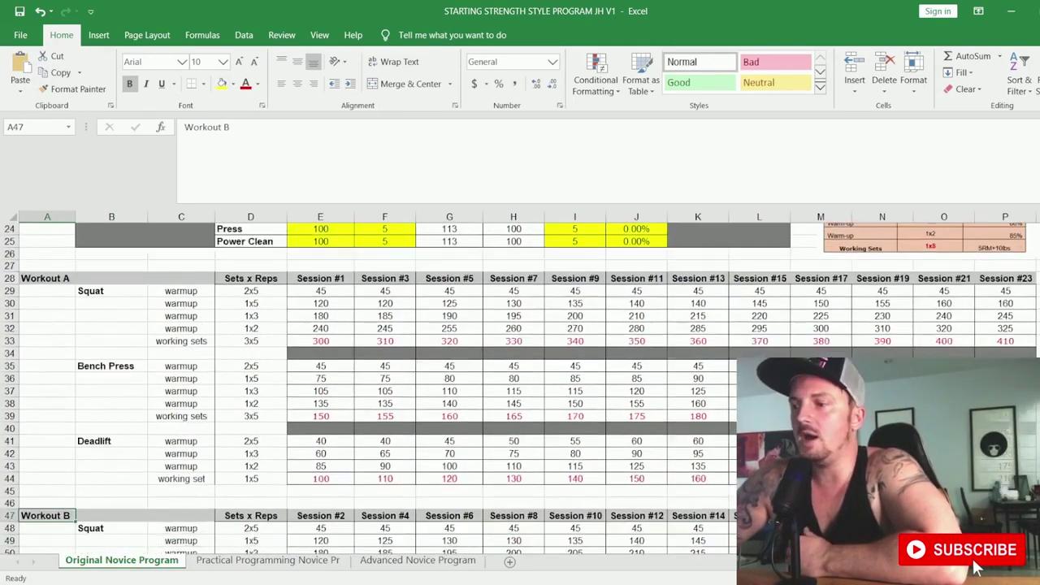
scroll(489, 463, "down", 1)
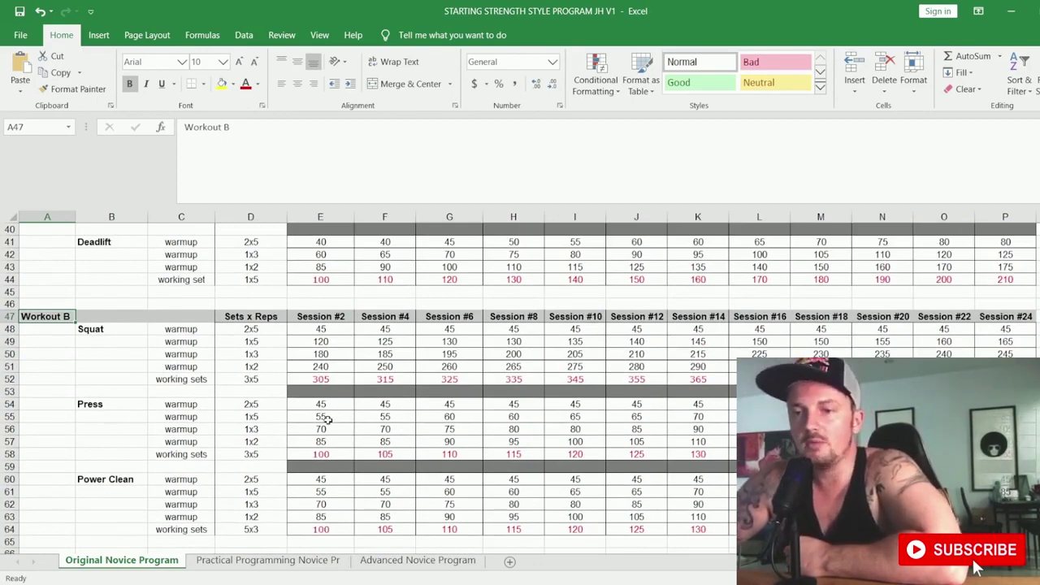
scroll(325, 418, "down", 2)
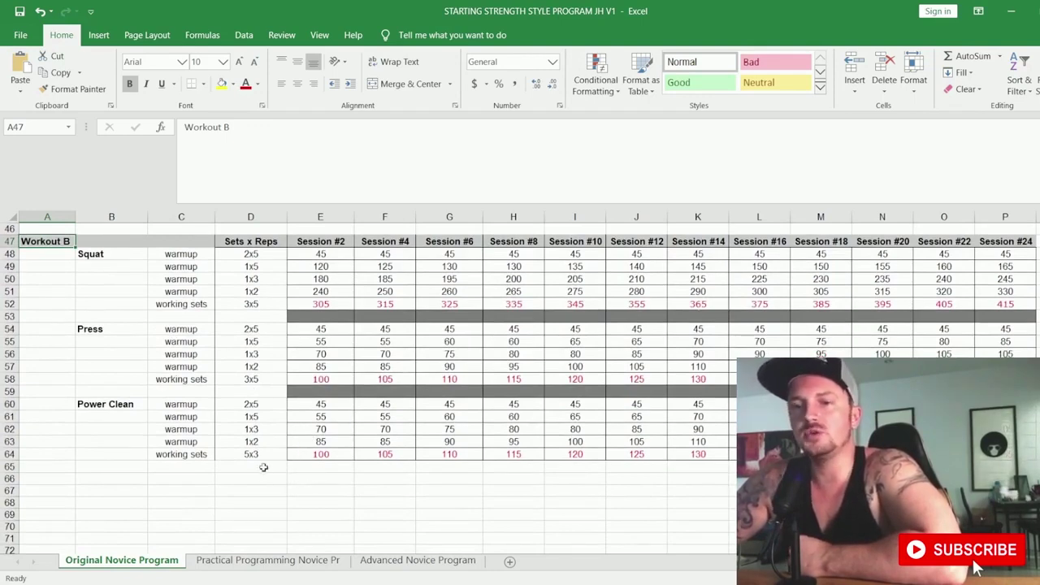
scroll(209, 370, "up", 6)
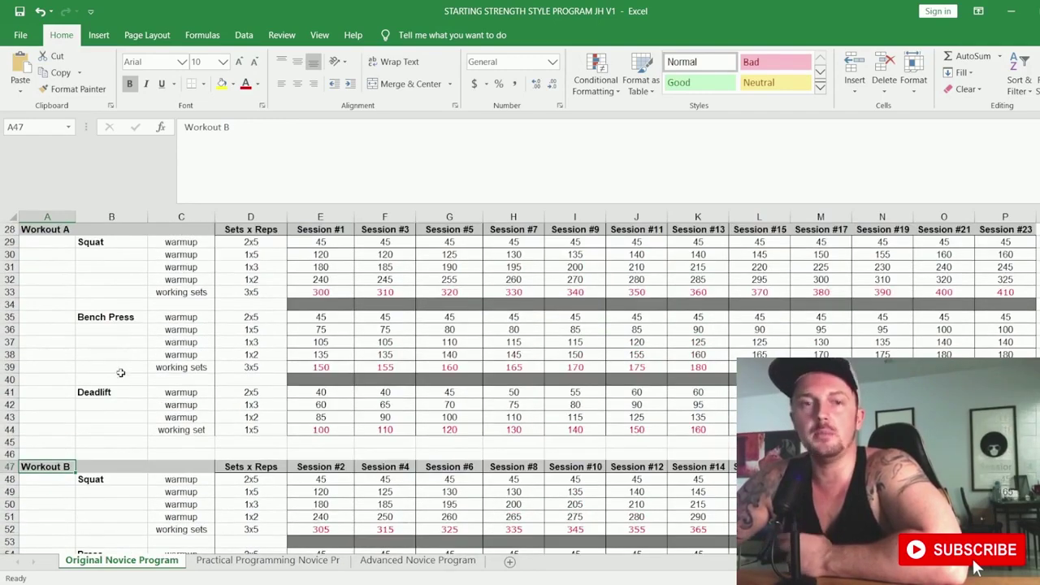
scroll(136, 387, "down", 2)
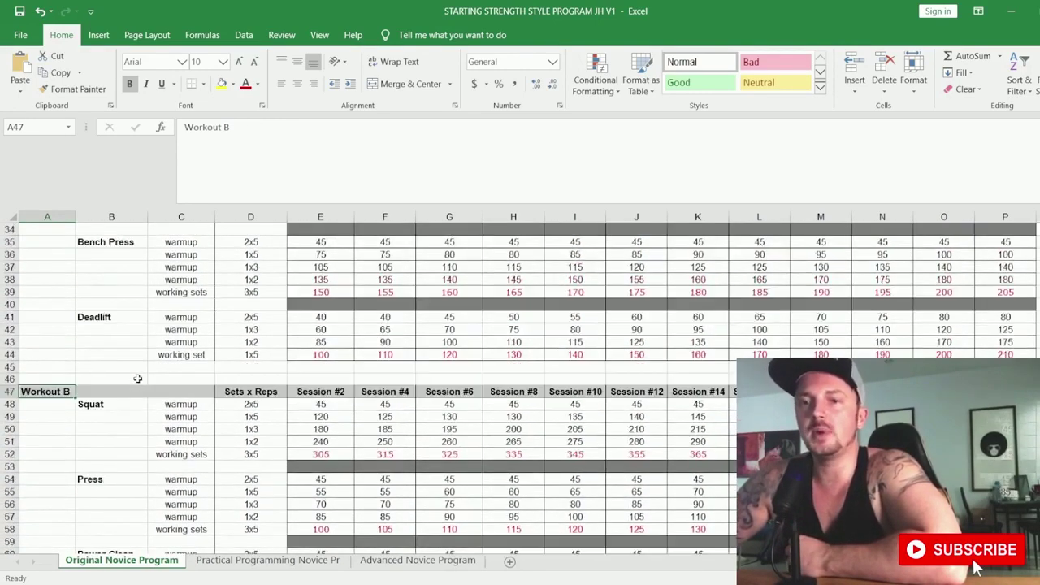
scroll(116, 339, "up", 3)
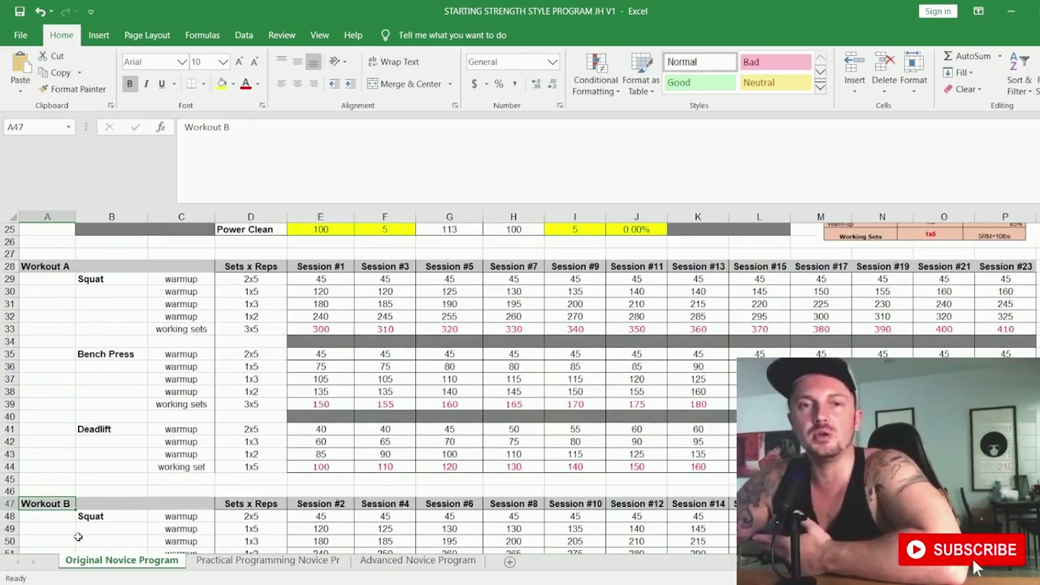
Step: Trace how the sessions alternate between Workout A and Workout B, from Session #1 and Session #2 through the final session's weights
left_click(327, 265)
left_click(320, 504)
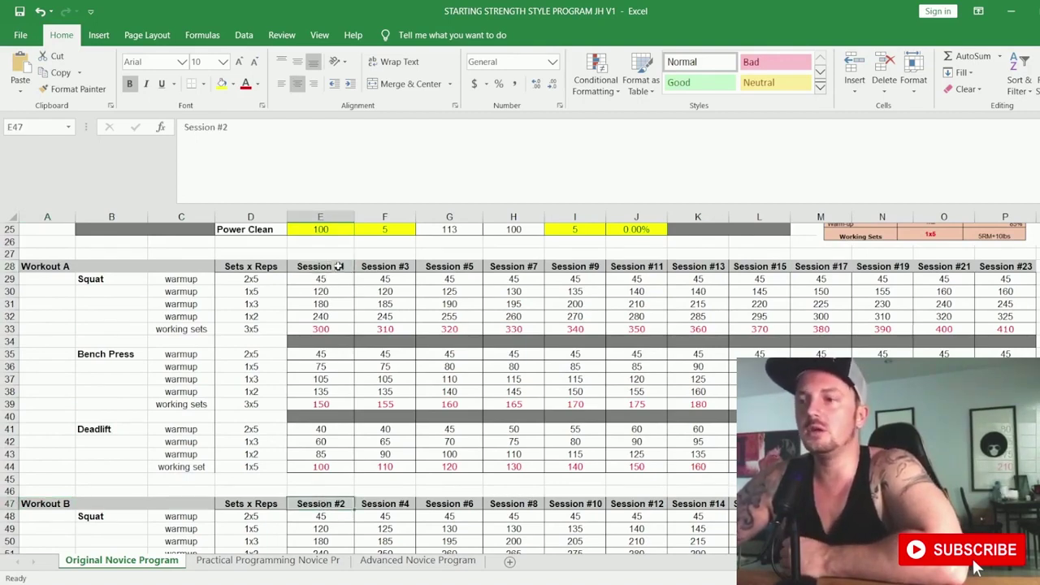
left_click_drag(337, 266, 974, 567)
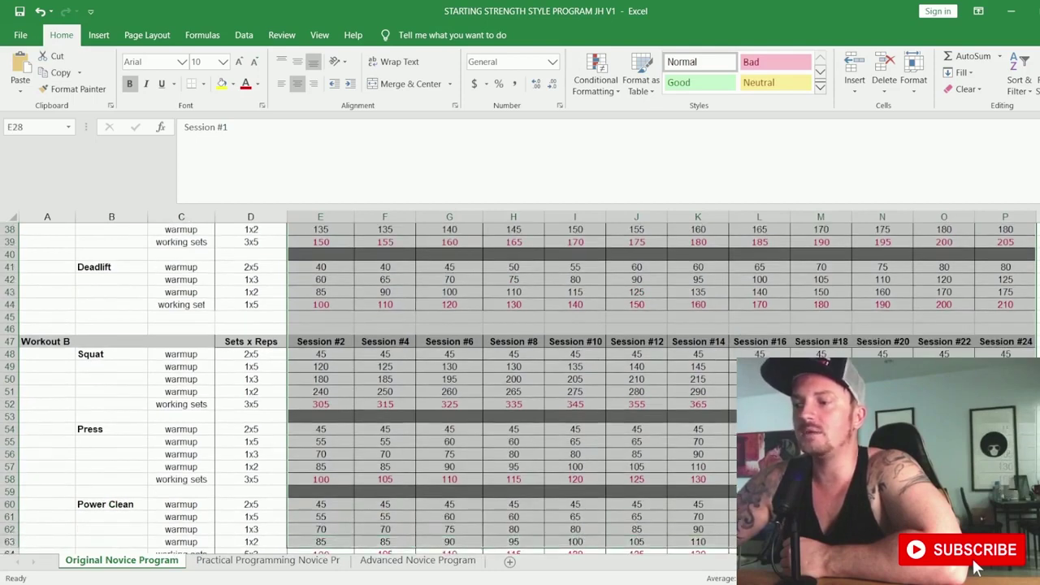
left_click(979, 569)
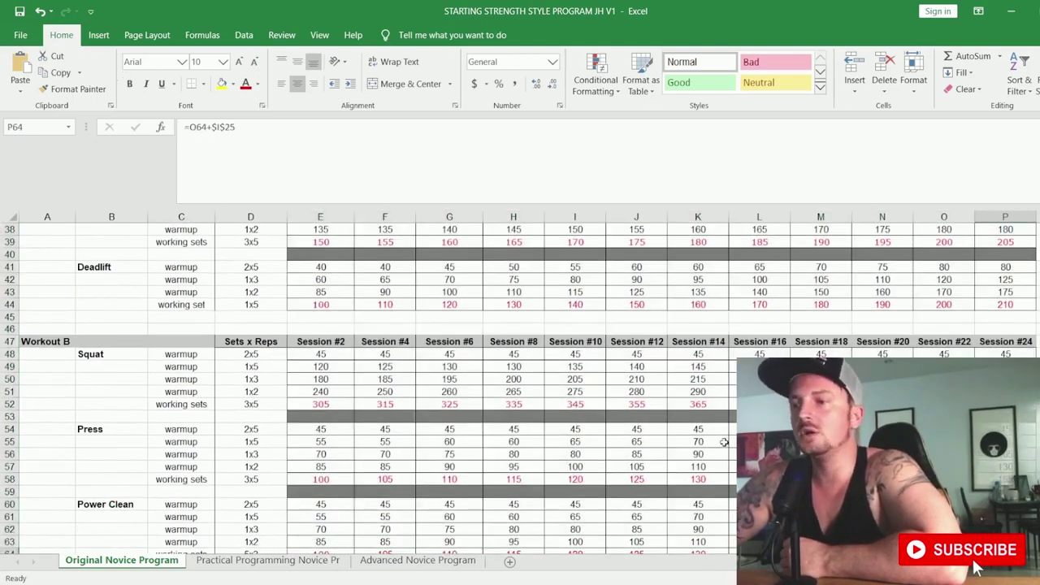
scroll(719, 443, "up", 2)
scroll(714, 446, "up", 5)
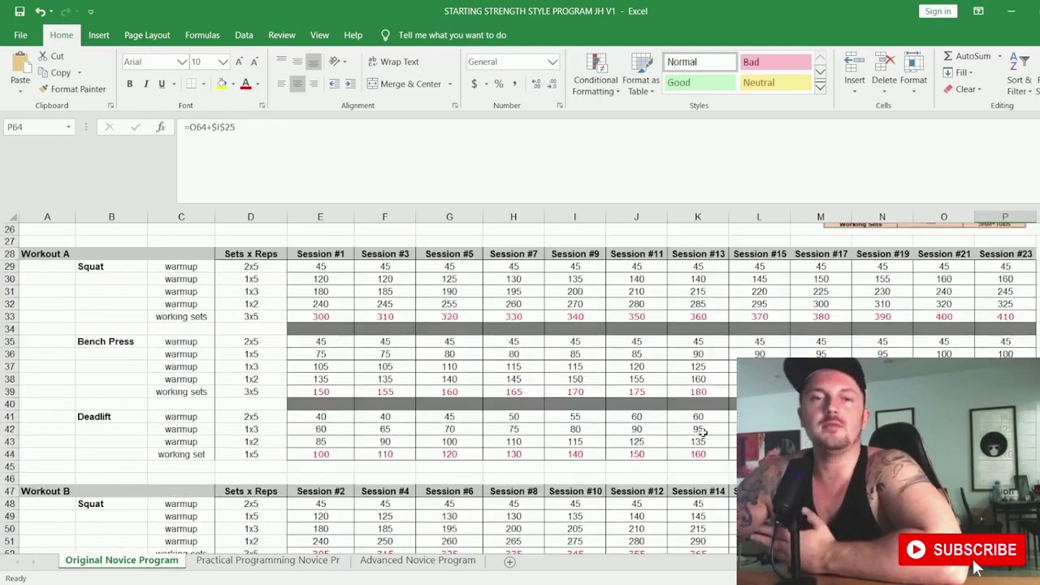
Step: Review the lift input table together with the Workout A and Workout B percentage charts
scroll(718, 365, "up", 4)
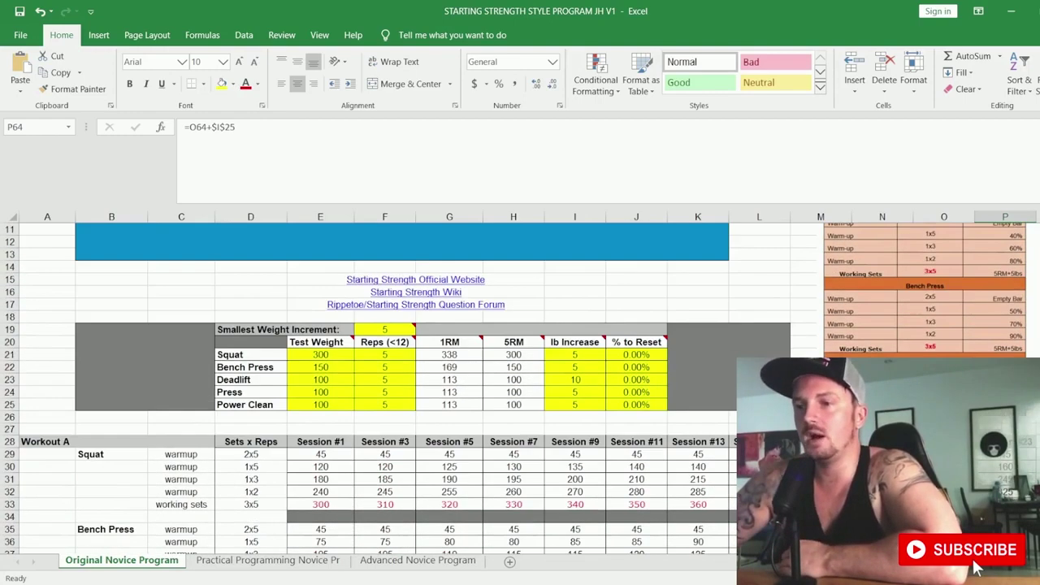
left_click(785, 338)
scroll(785, 338, "right", 3)
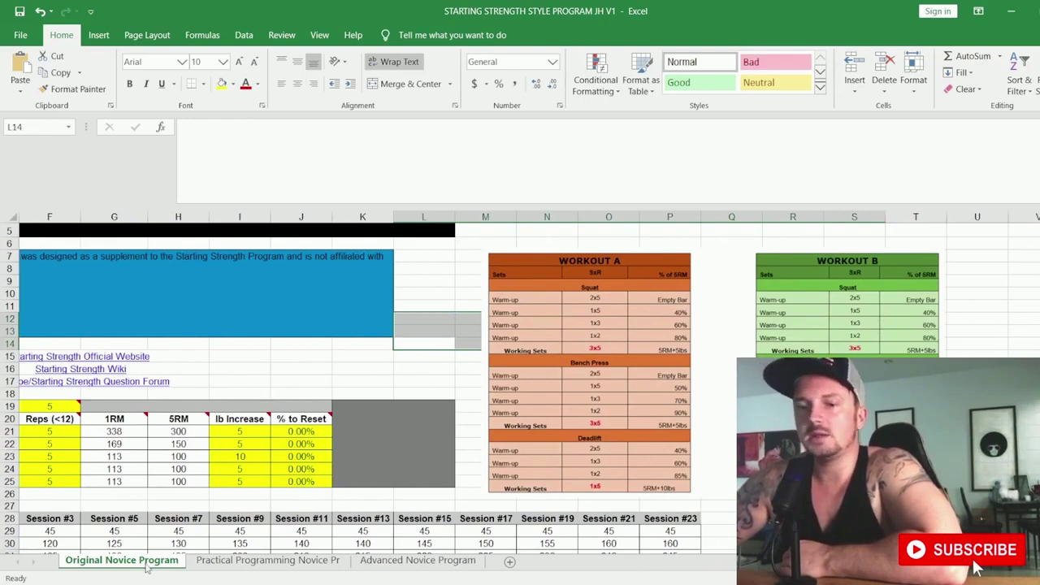
Step: Open the Practical Programming Novice sheet and compare its layout with the Original Novice Program sheet
left_click(223, 561)
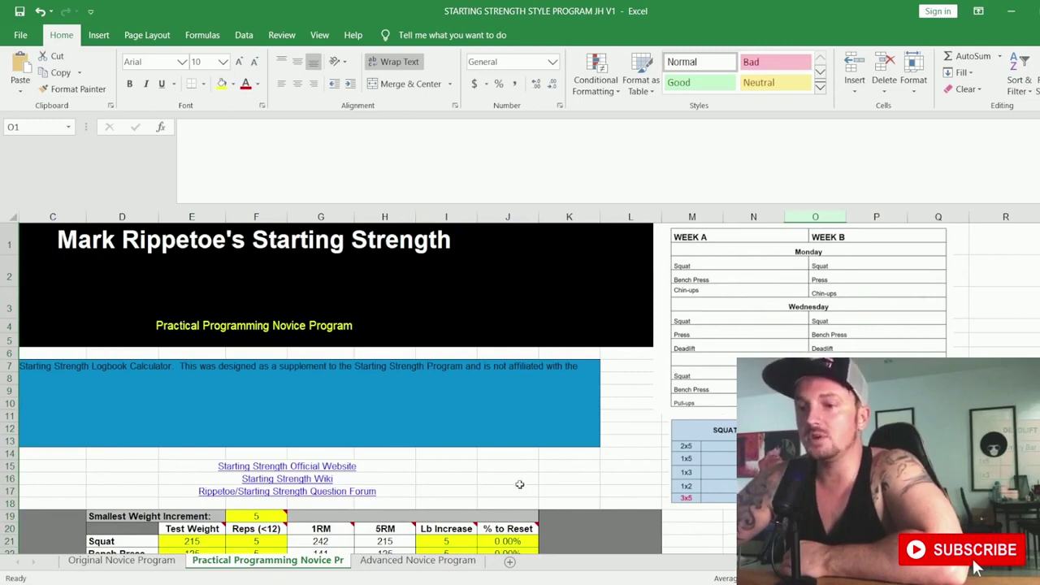
left_click_drag(519, 484, 24, 477)
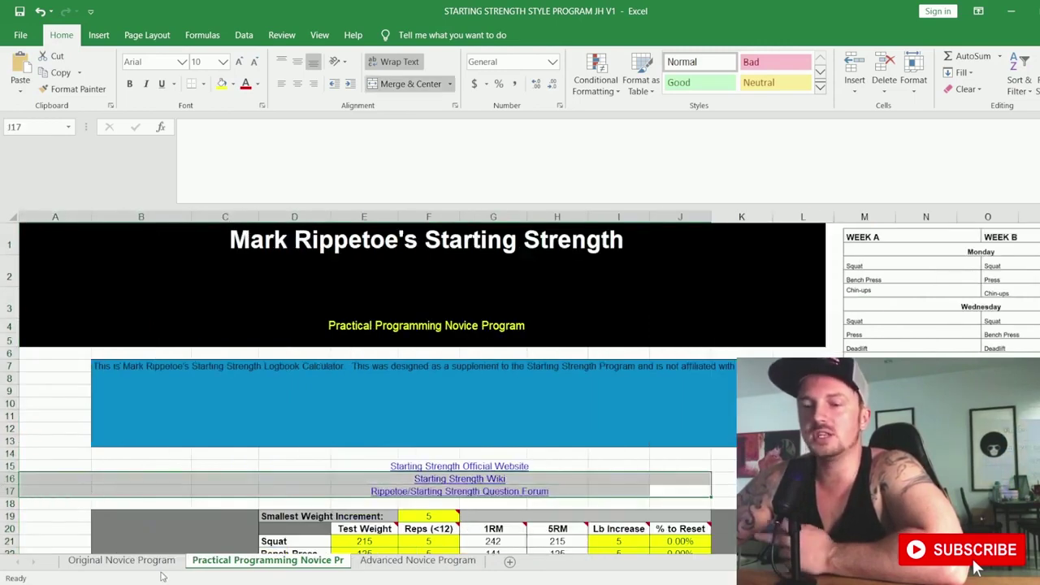
left_click(120, 564)
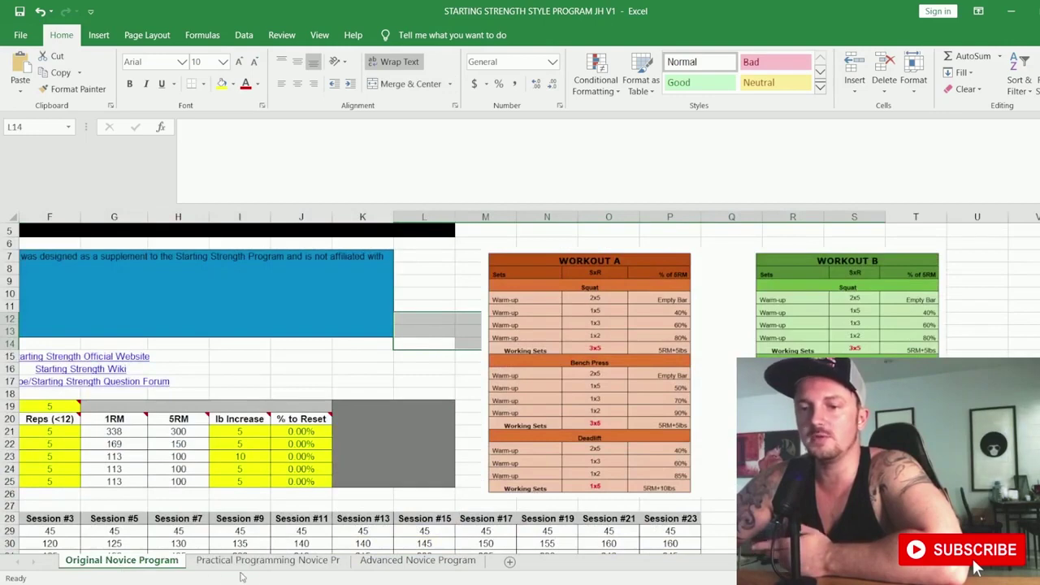
left_click(268, 563)
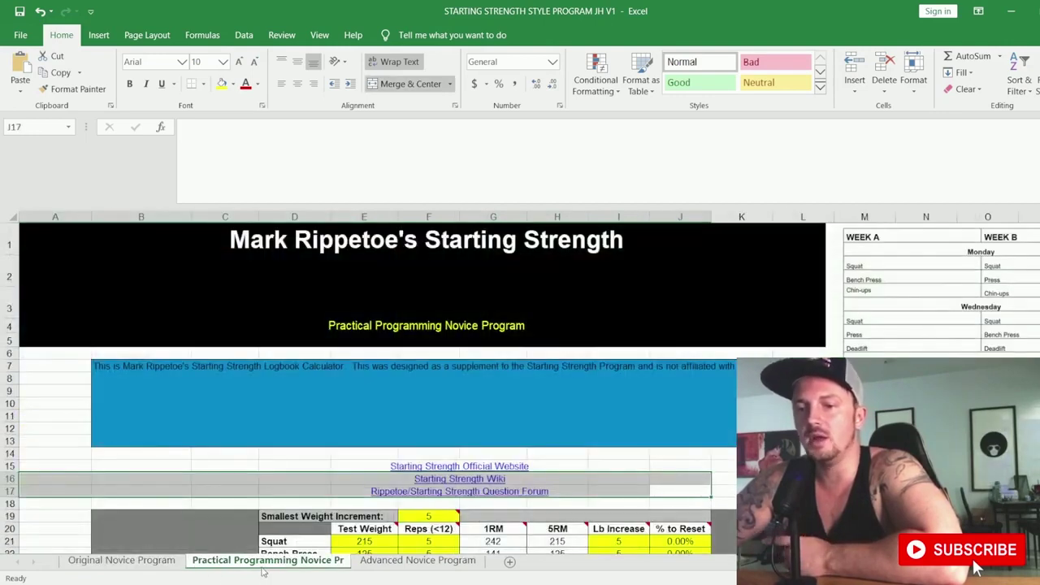
left_click(403, 566)
left_click(317, 563)
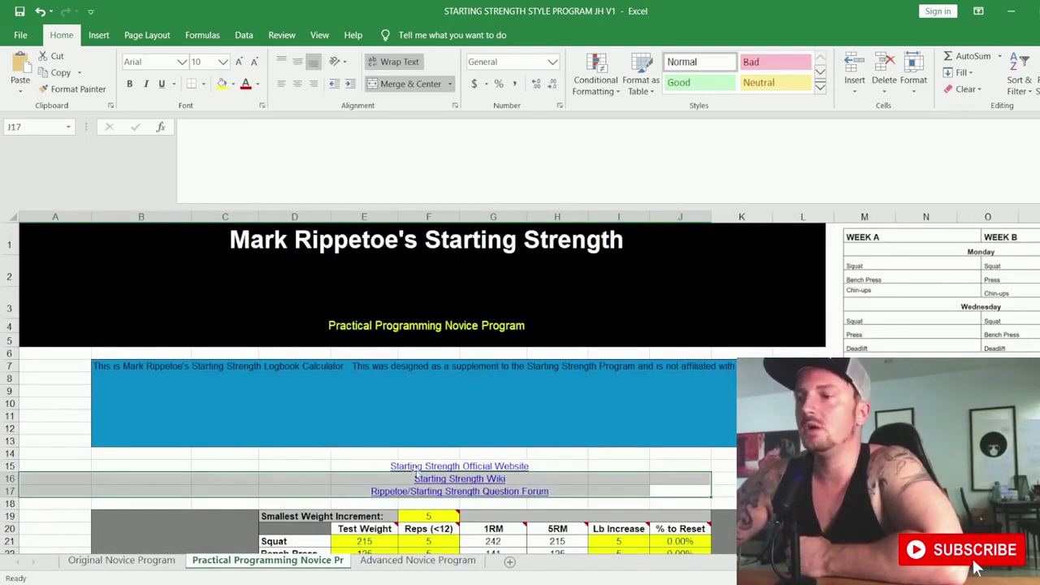
Step: Look over the Monday table and check the sets and reps of the Squat and Bench Press working sets
scroll(416, 473, "down", 4)
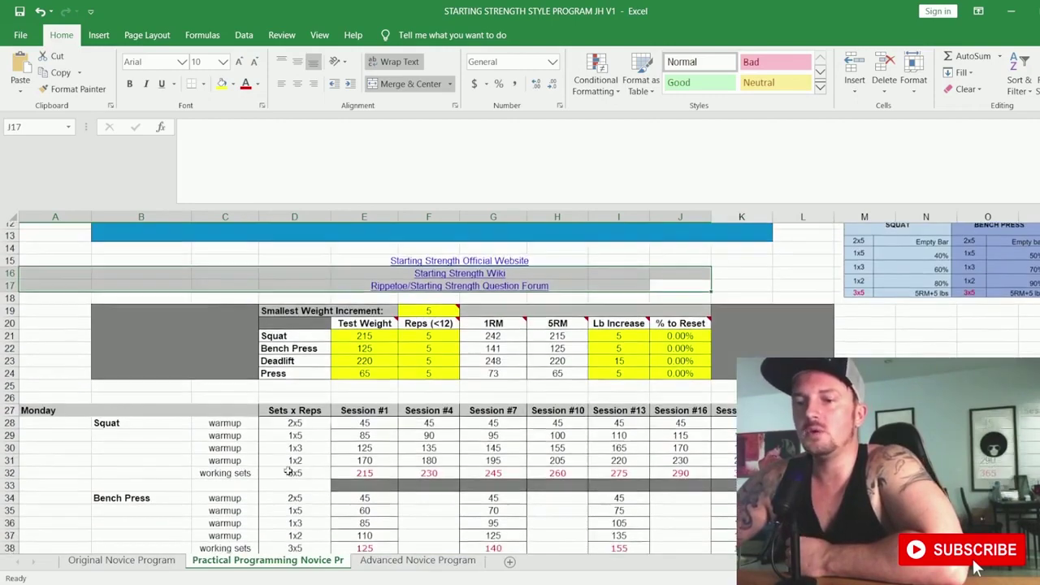
scroll(209, 416, "down", 2)
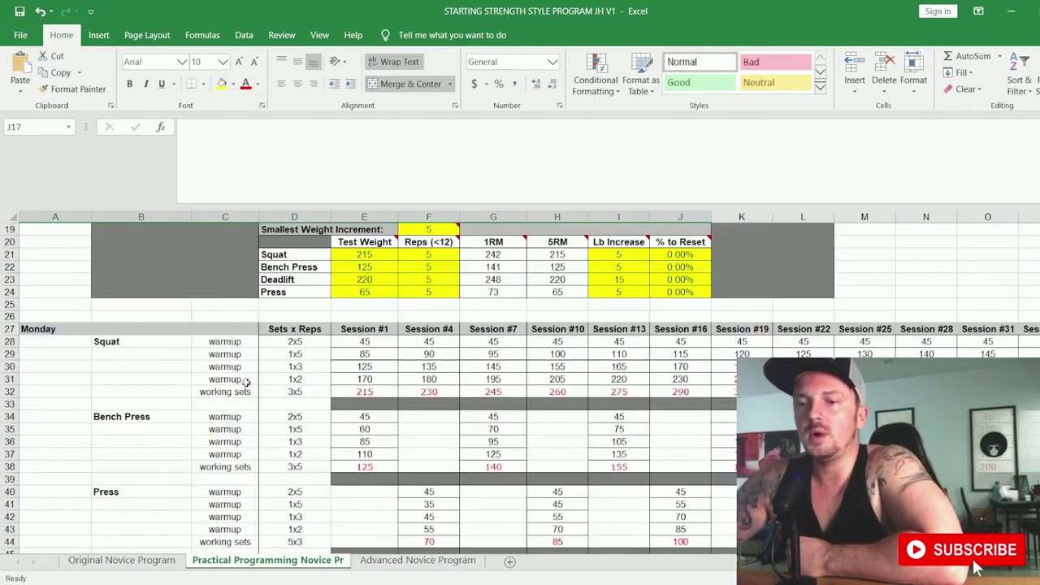
left_click(291, 392)
scroll(292, 424, "down", 1)
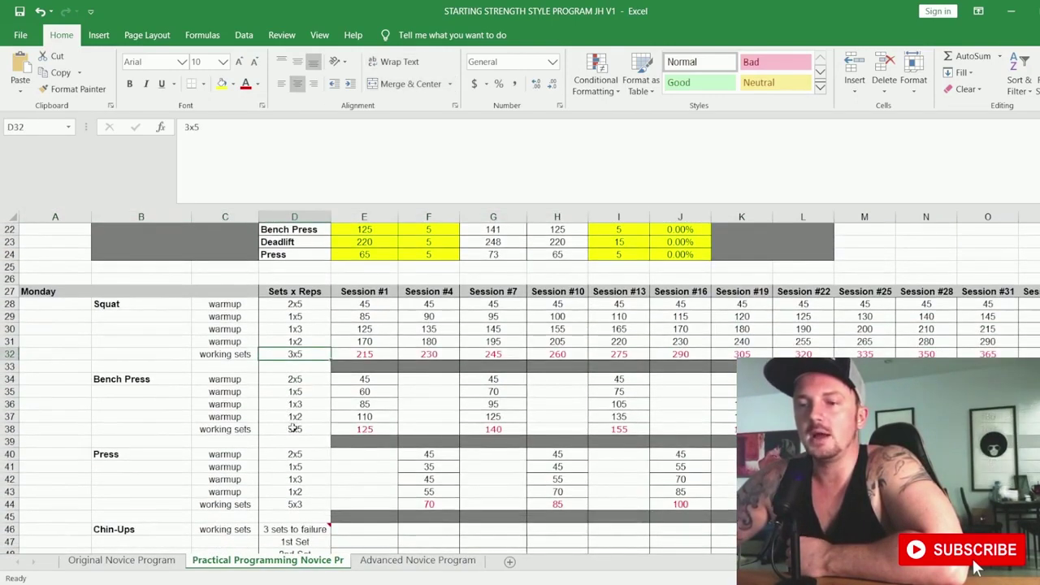
scroll(357, 392, "up", 3)
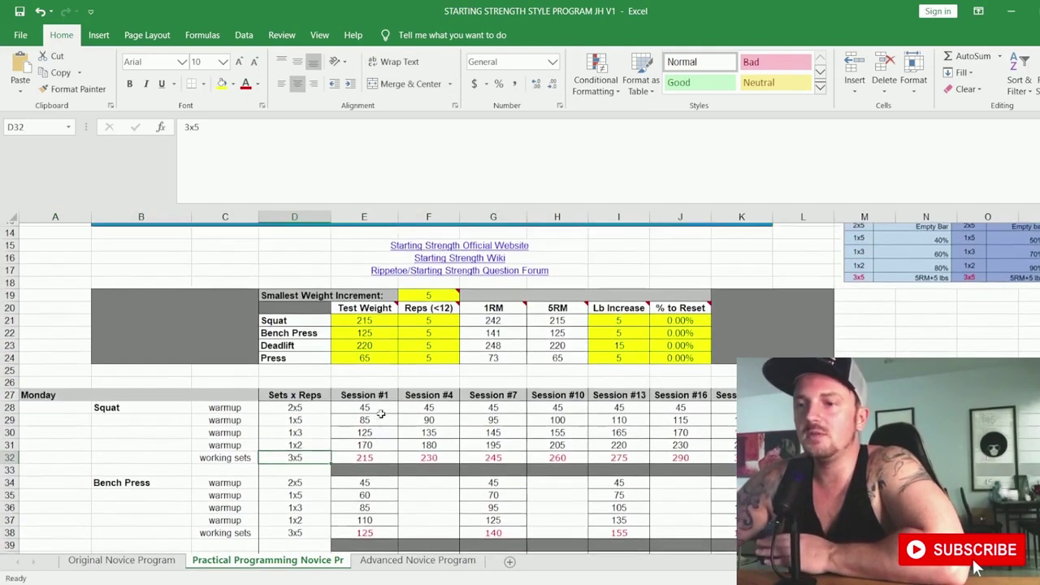
Step: Review the Practical Programming lift inputs, the Deadlift's Lb Increase and the warmup percentage charts
scroll(367, 396, "up", 2)
left_click_drag(191, 373, 696, 420)
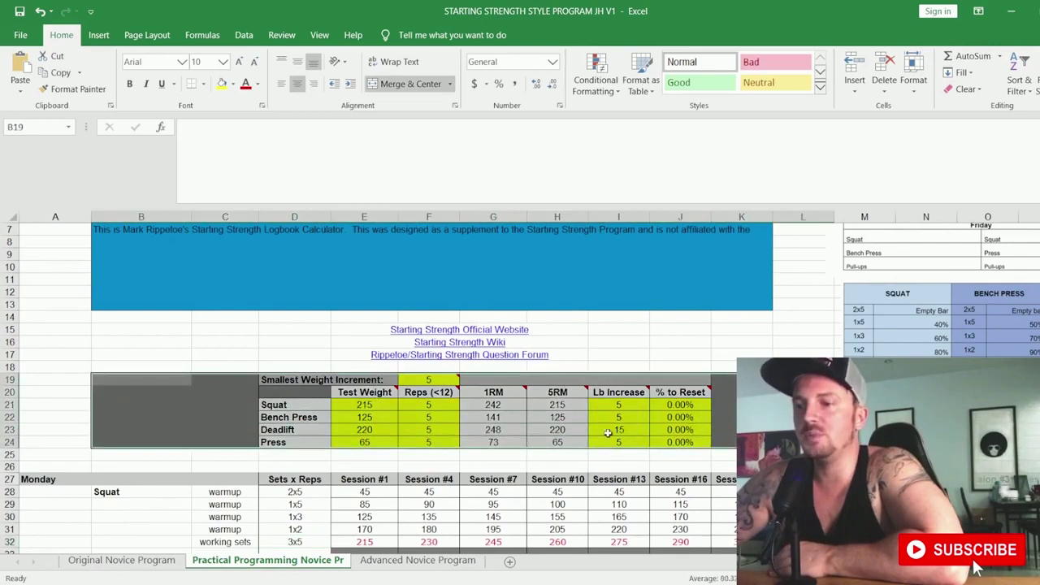
left_click(608, 433)
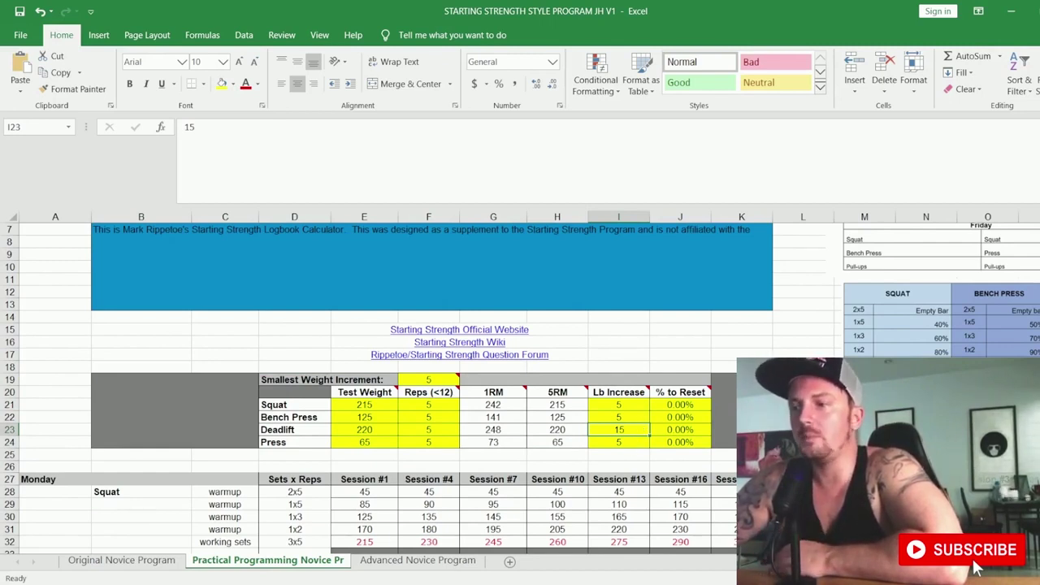
left_click(926, 417)
scroll(618, 420, "right", 2)
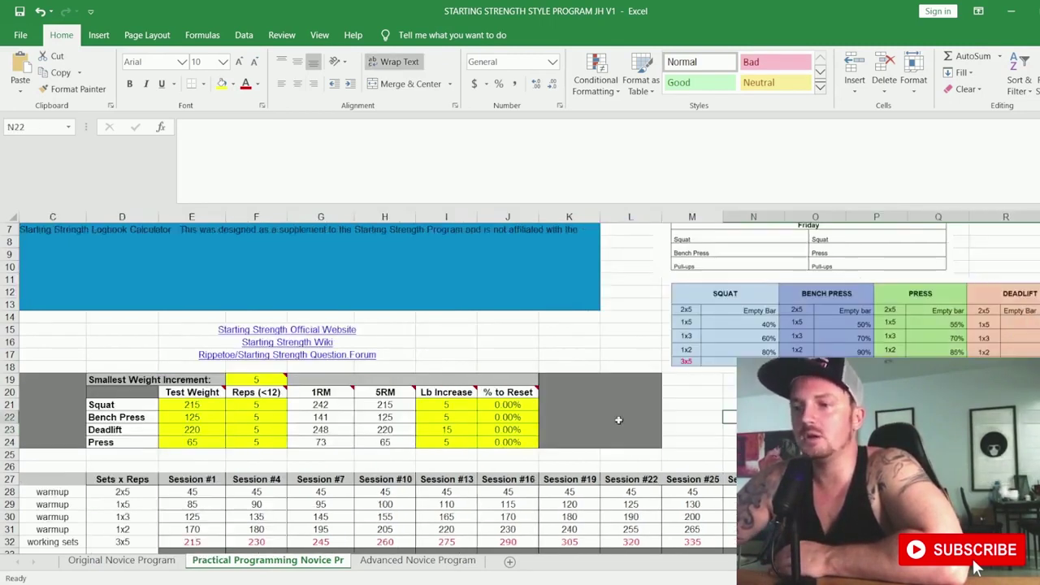
Step: Check the % to Reset column for Squat and Bench Press in the lift input table
left_click(505, 405)
left_click(506, 415)
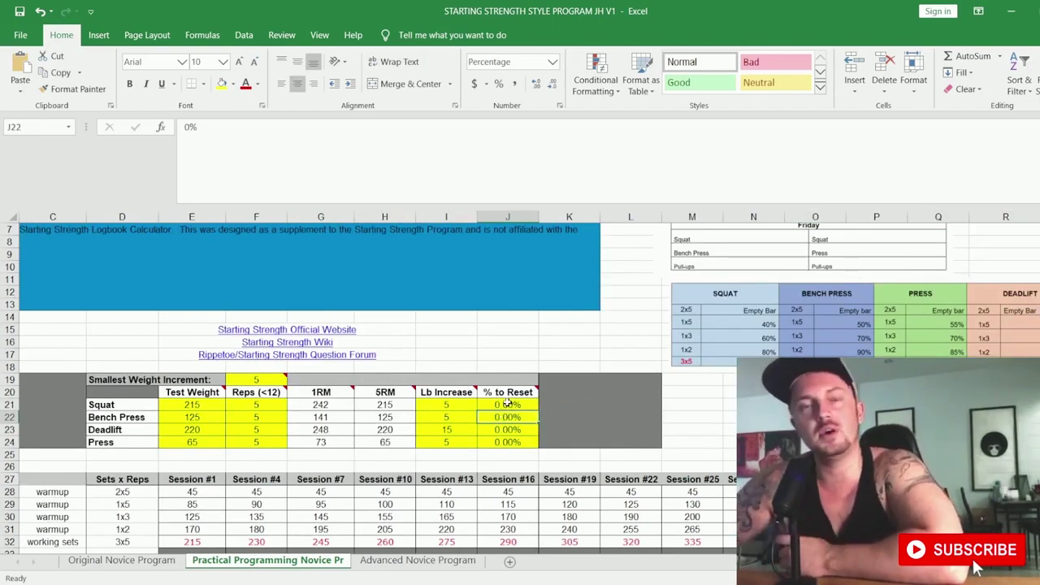
left_click(505, 393)
Step: Examine the Week A and Week B schedule of exercises for Monday, Wednesday and Friday
scroll(731, 388, "up", 1)
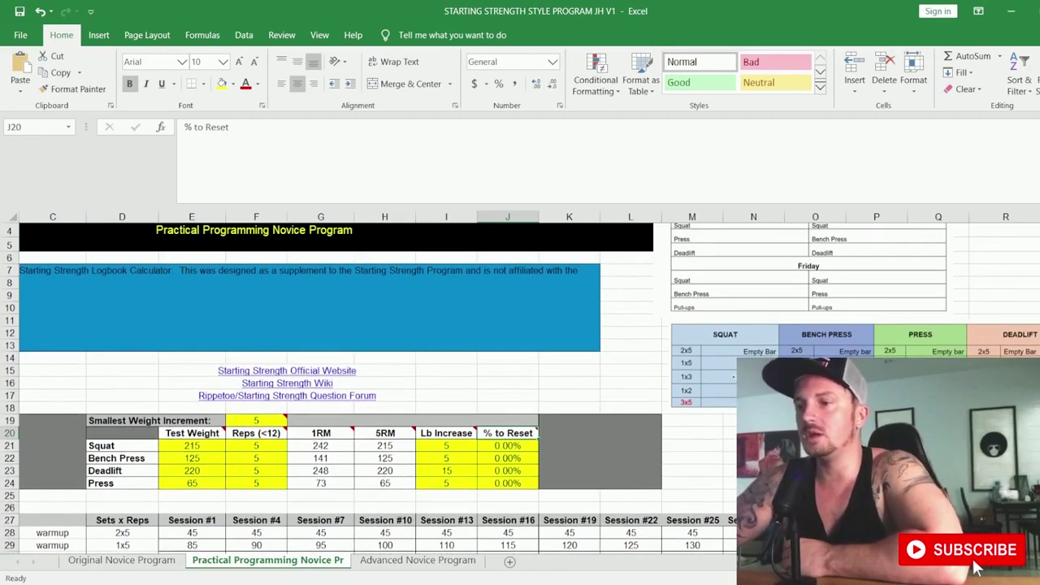
scroll(731, 388, "up", 1)
left_click(731, 276)
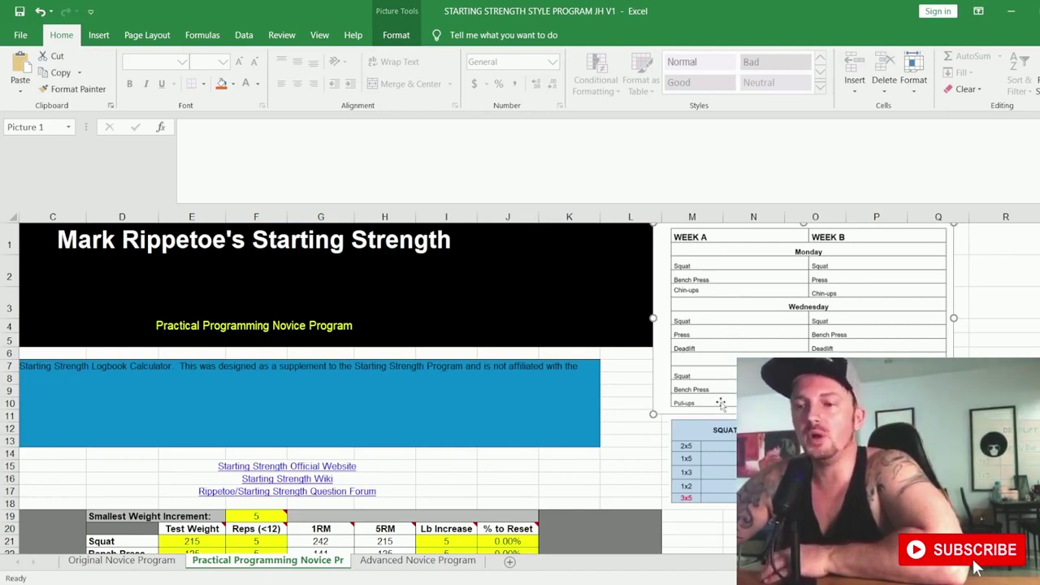
Step: Look through the daily workout tables from Monday's Chin-Ups down to the Pull-Ups sets at the end
scroll(49, 406, "down", 9)
left_click_drag(141, 479, 225, 492)
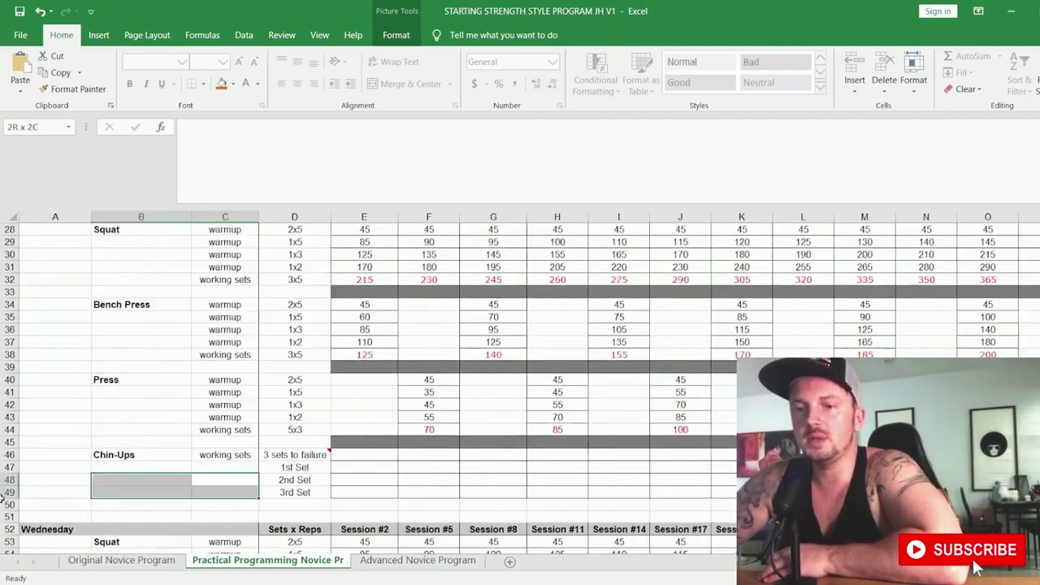
left_click_drag(3, 497, 102, 476)
scroll(139, 464, "down", 18)
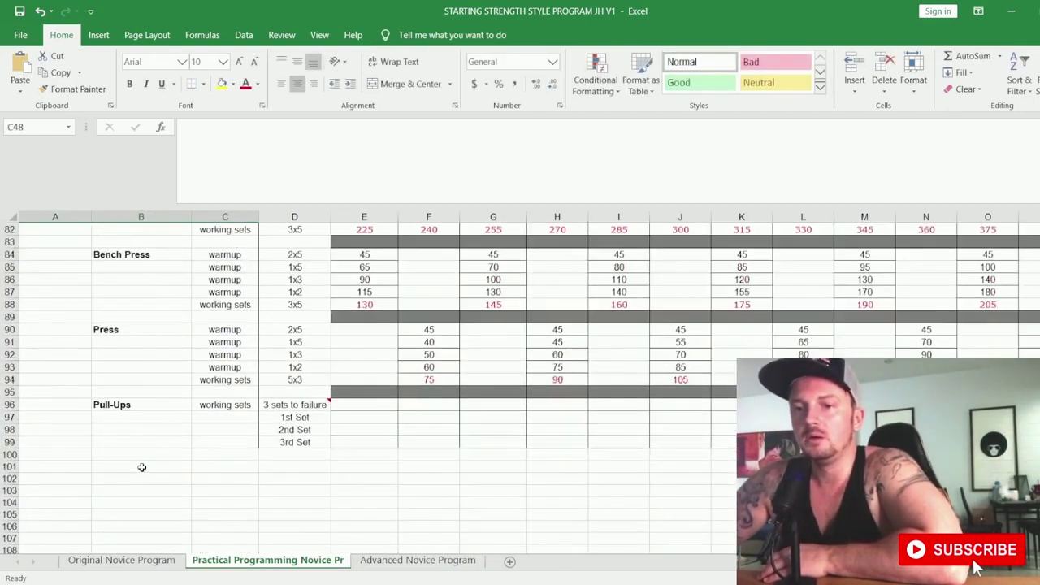
Step: Return to the Week A and Week B schedule, review it, and nudge its picture slightly to the right
scroll(142, 467, "up", 20)
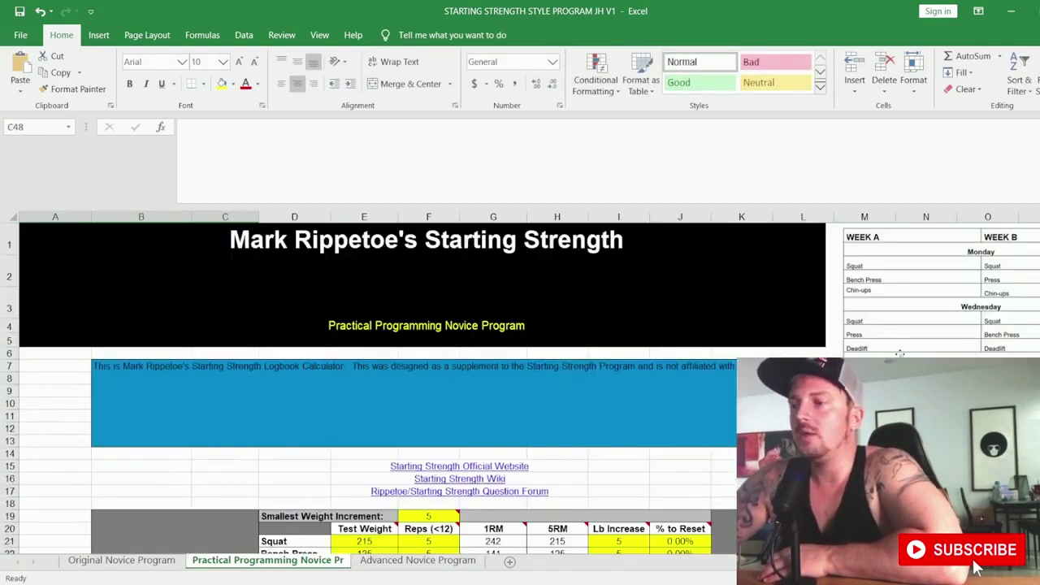
left_click(803, 391)
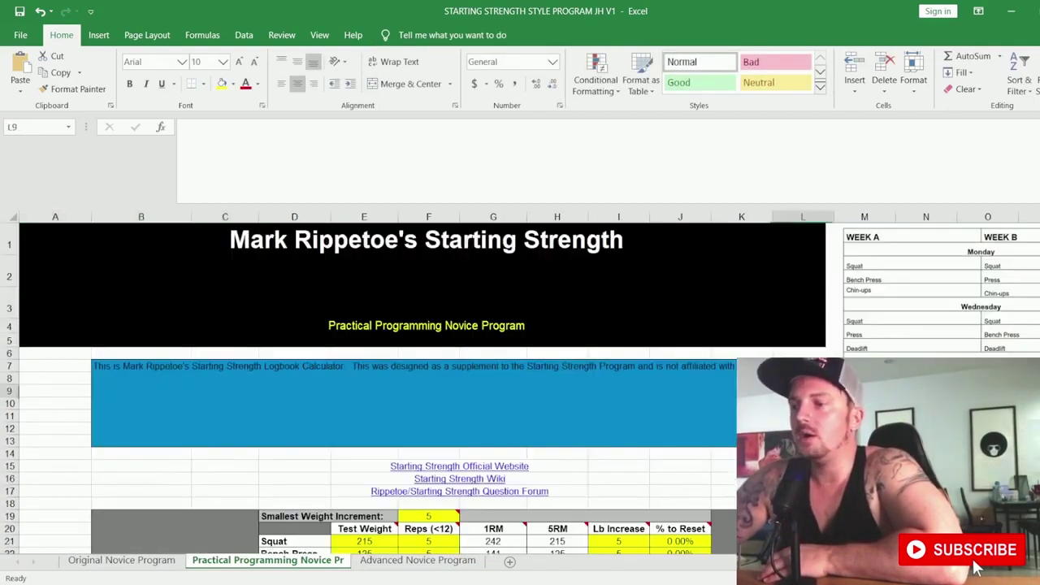
scroll(950, 341, "right", 2)
left_click(846, 293)
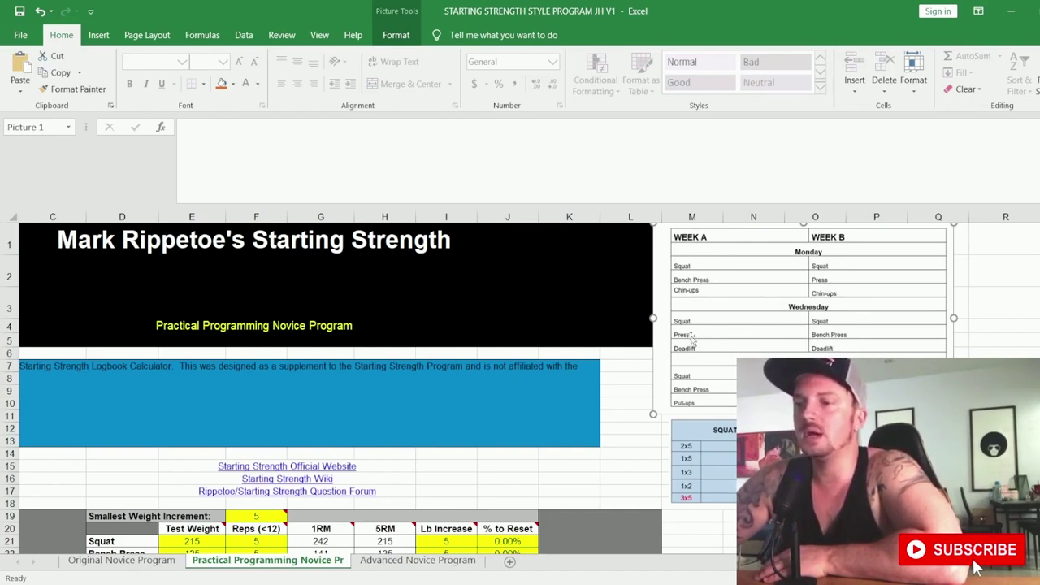
key("Right")
key("Right")
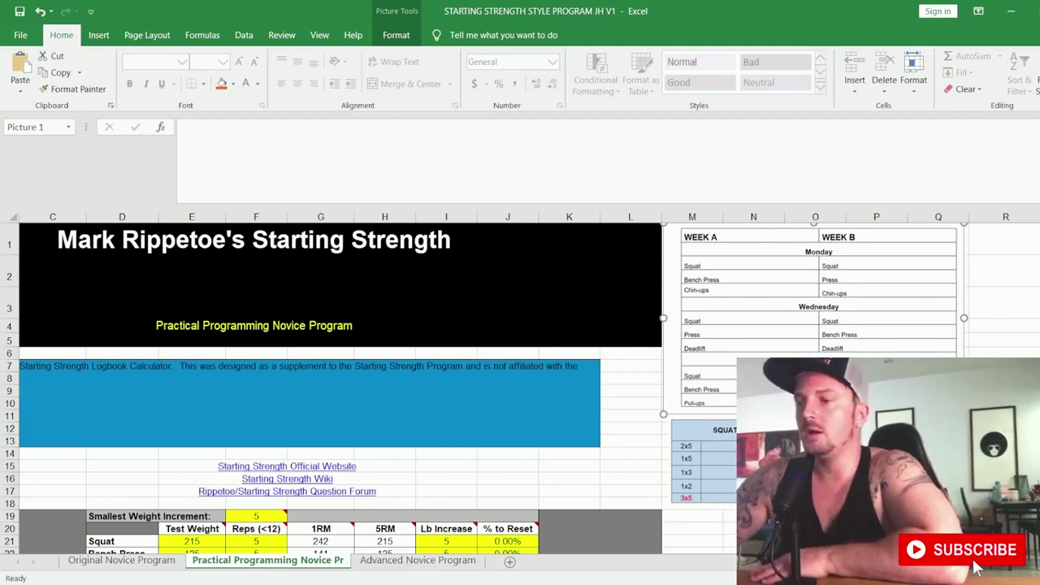
Step: Read the comments on the "3 sets to failure" cells for Monday's Chin-Ups and Friday's Pull-Ups
scroll(228, 468, "down", 5)
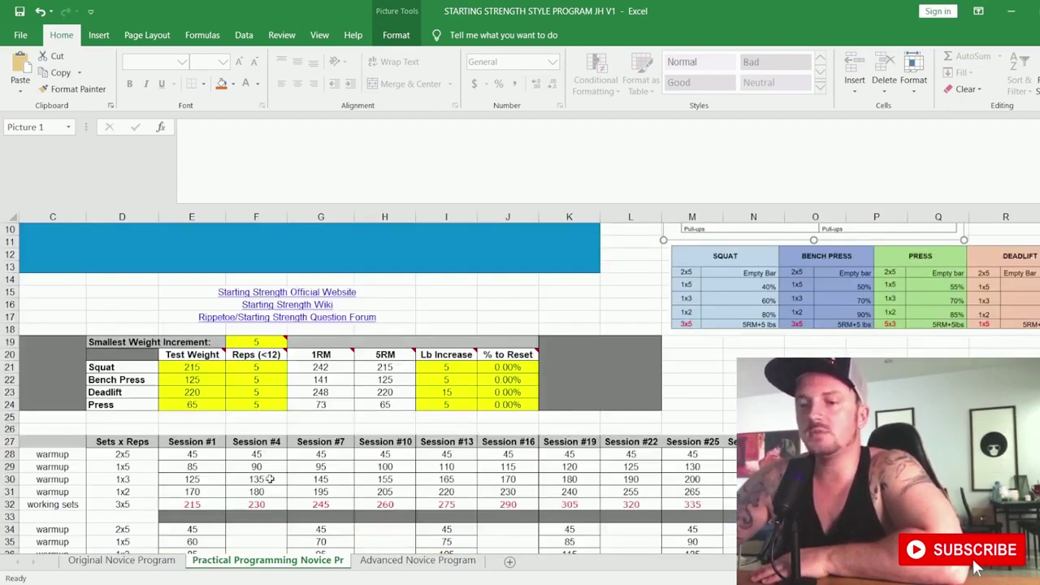
left_click_drag(294, 479, 3, 504)
scroll(118, 492, "down", 4)
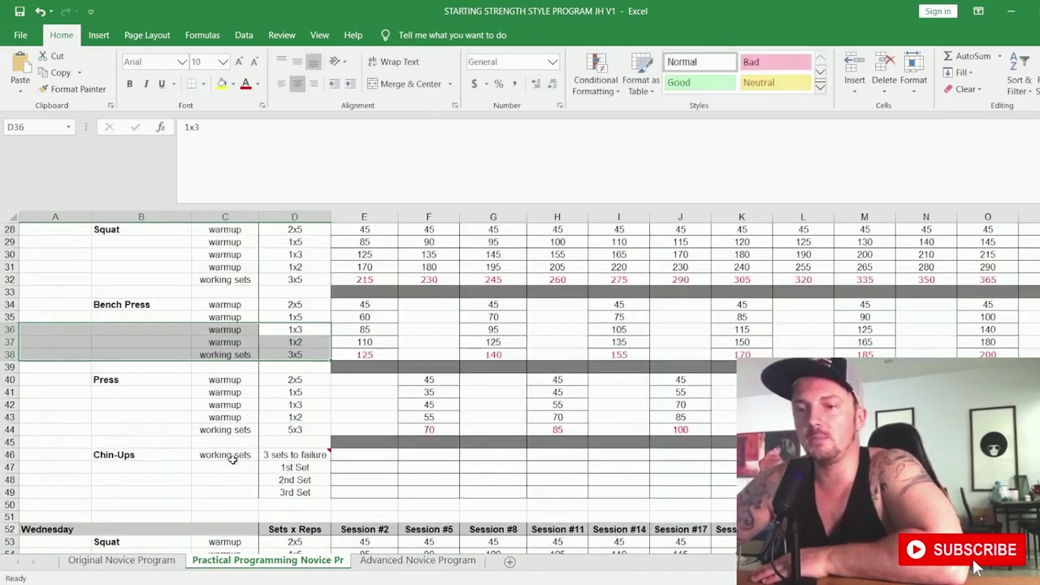
left_click(274, 446)
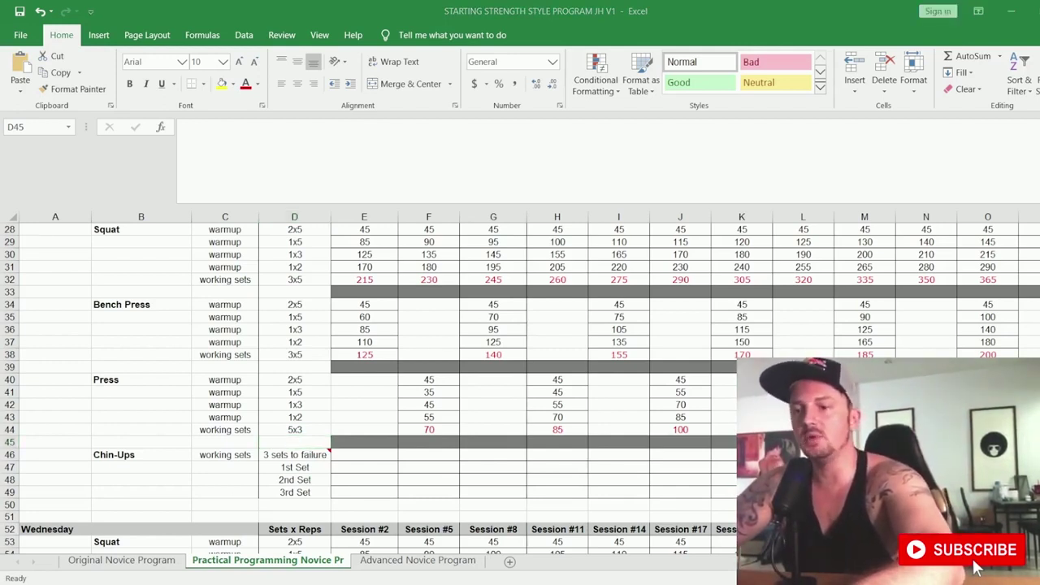
key("alt+Tab")
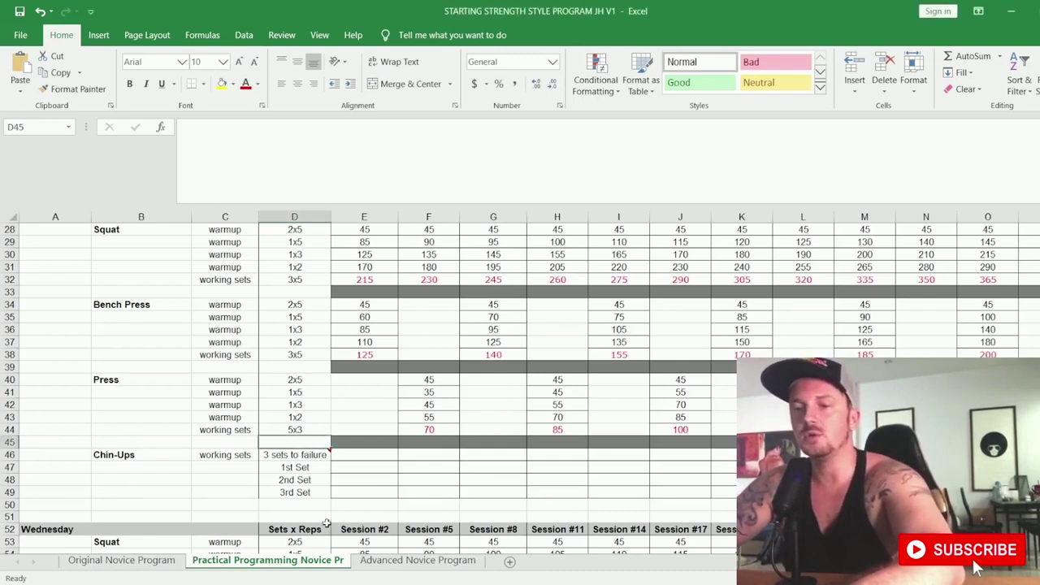
left_click(315, 470)
mouse_move(294, 449)
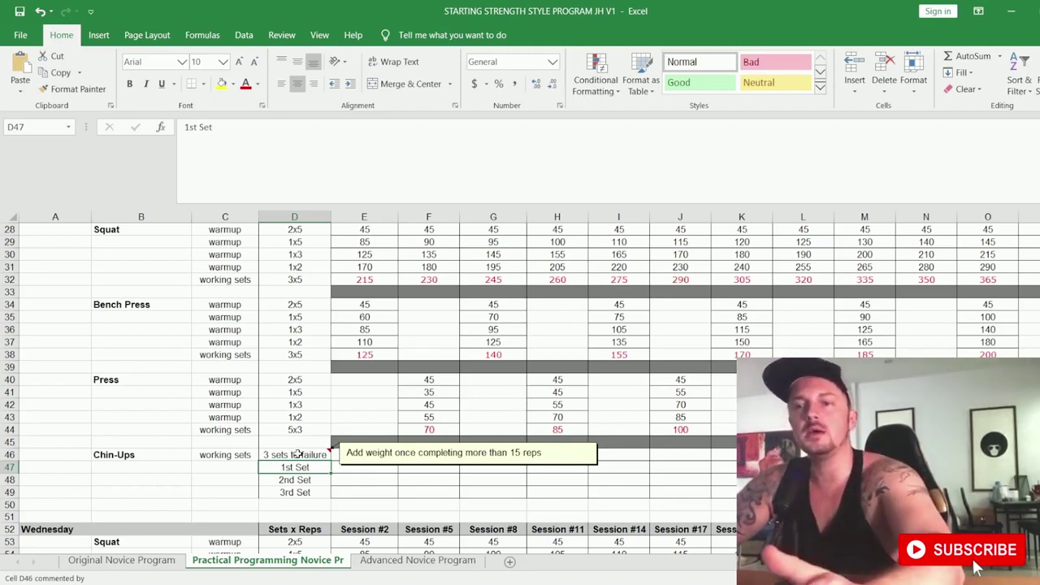
scroll(296, 455, "down", 1)
scroll(296, 454, "down", 12)
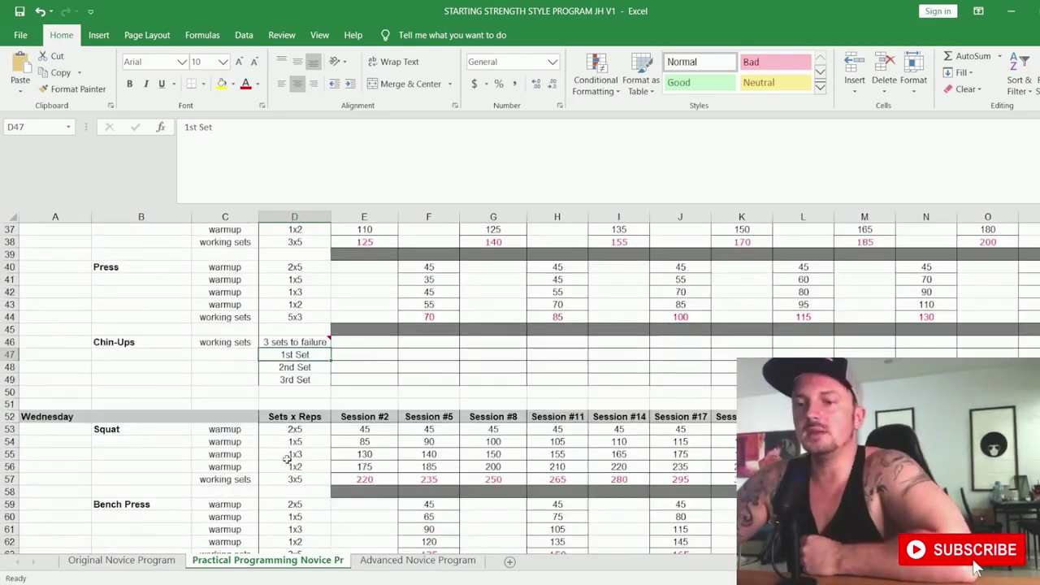
scroll(296, 456, "down", 4)
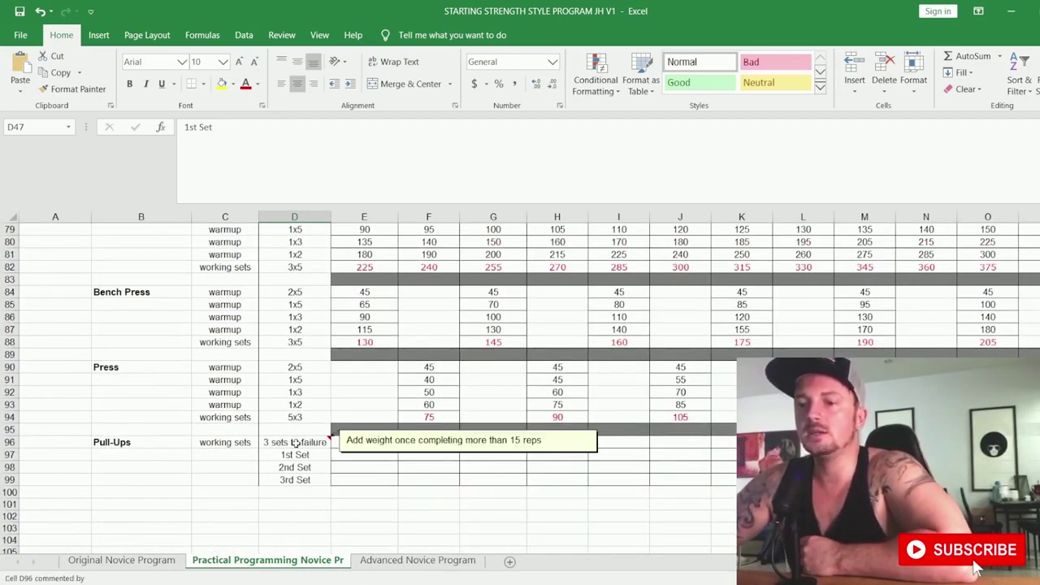
Step: Examine the warmup percentage charts for Squat, Bench Press, Press and Deadlift beside the lift input table
scroll(296, 443, "up", 10)
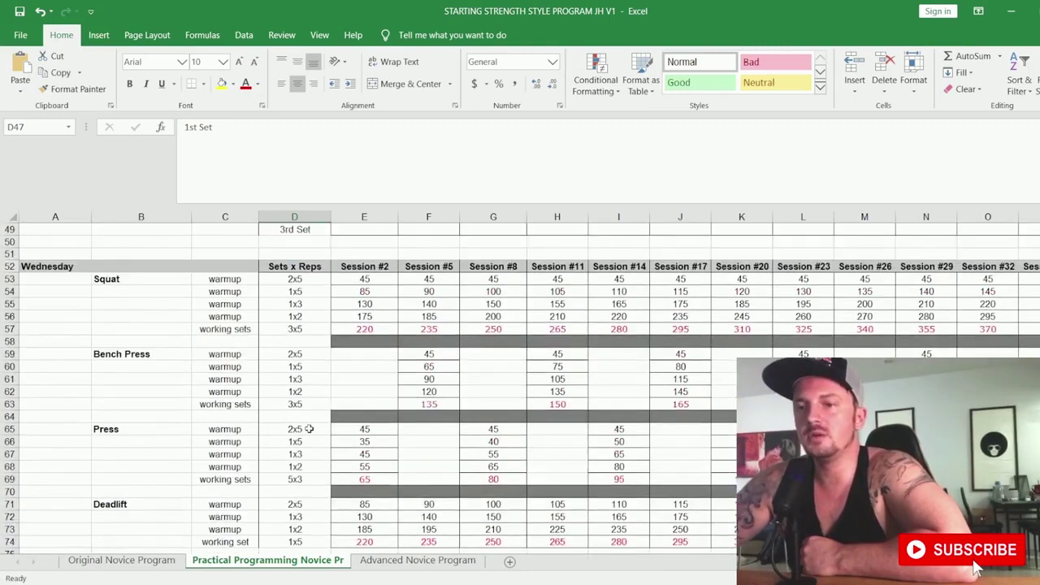
scroll(309, 429, "up", 10)
left_click_drag(471, 378, 617, 379)
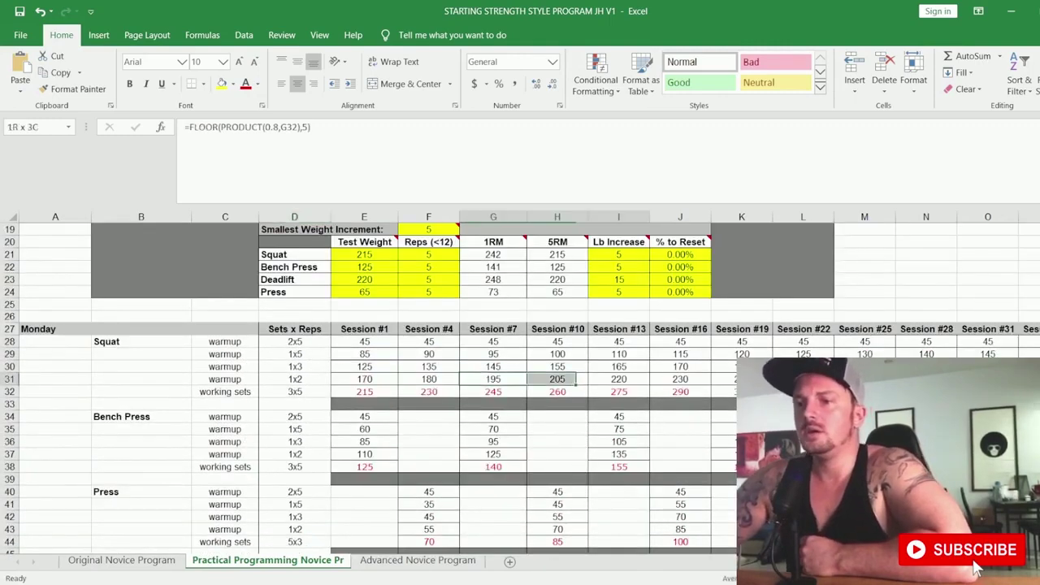
scroll(520, 381, "right", 10)
scroll(520, 381, "up", 6)
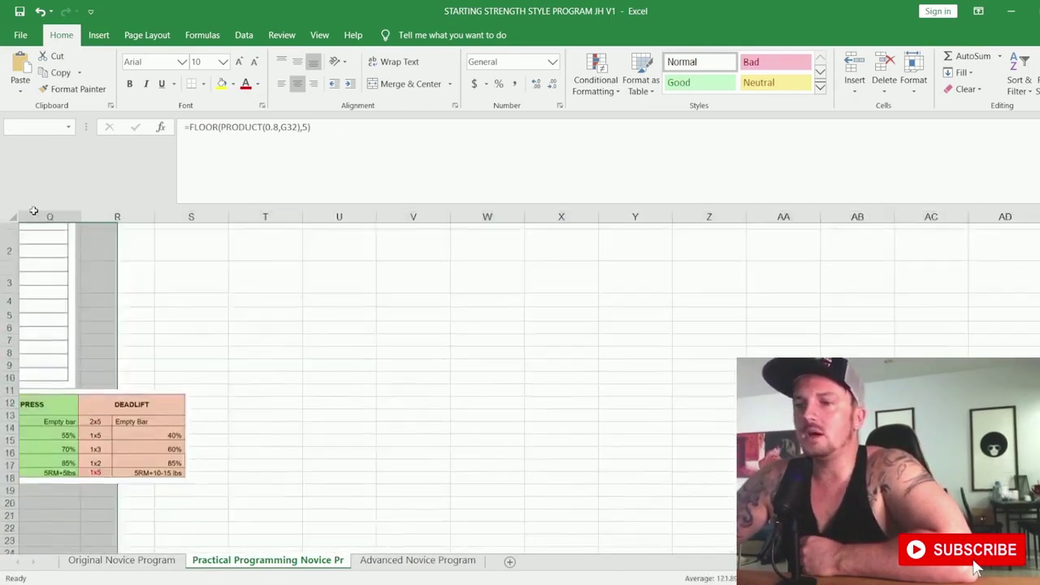
scroll(406, 366, "left", 6)
left_click(472, 448)
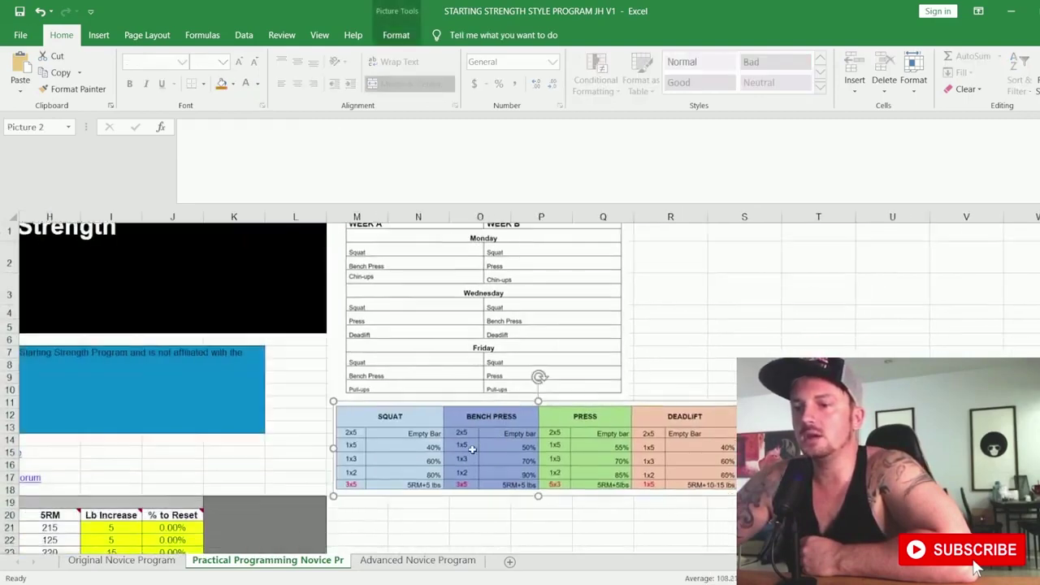
scroll(472, 448, "down", 1)
left_click(418, 444)
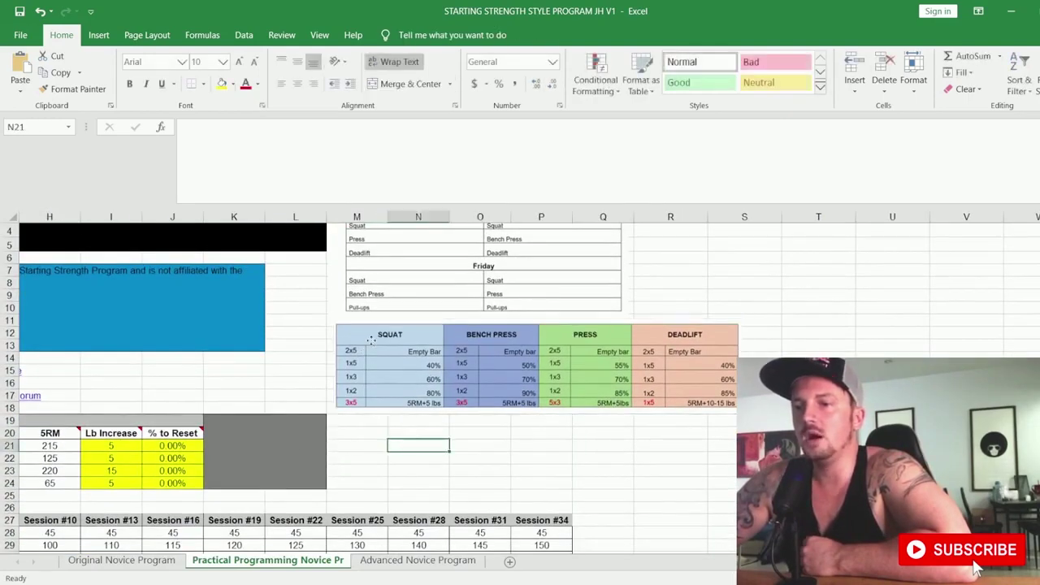
left_click(372, 341)
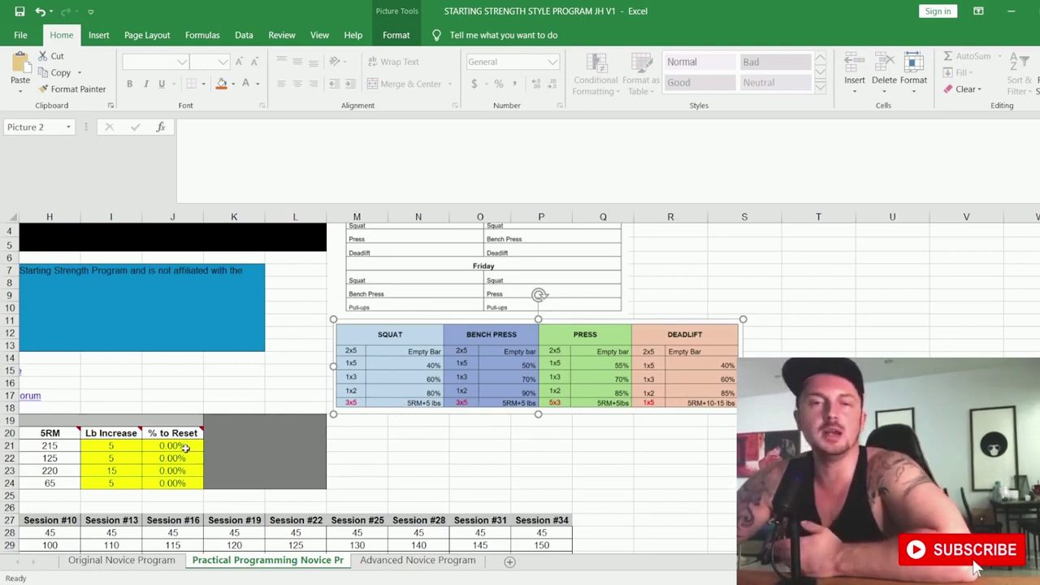
Step: Check the Lb Increase values for all four lifts in the input table
scroll(302, 477, "down", 1)
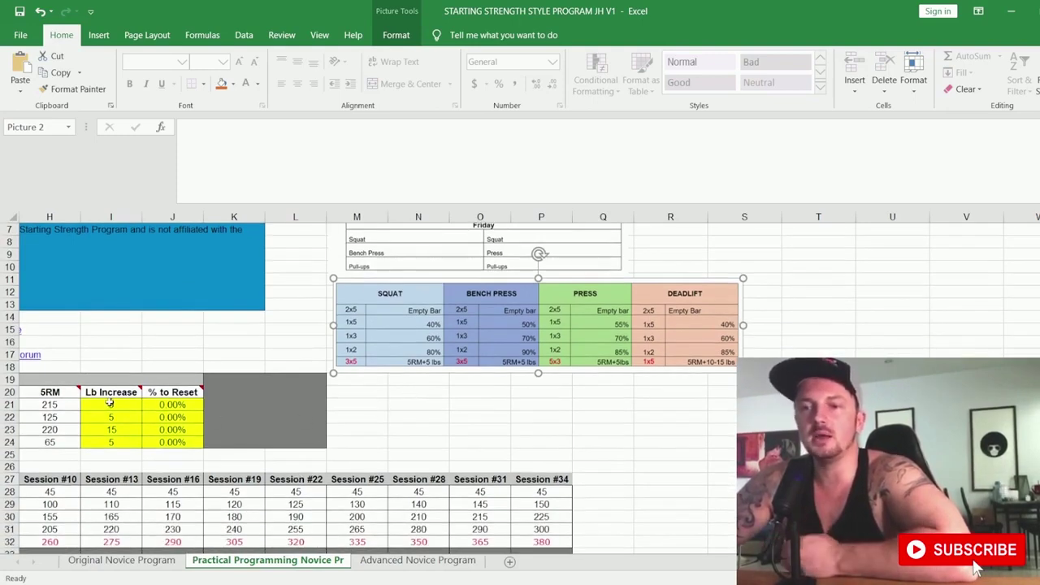
left_click_drag(111, 392, 112, 439)
left_click_drag(540, 429, 138, 504)
Step: Compare the working-set schemes for Squat and Press in Monday's Sets x Reps column
scroll(138, 503, "down", 6)
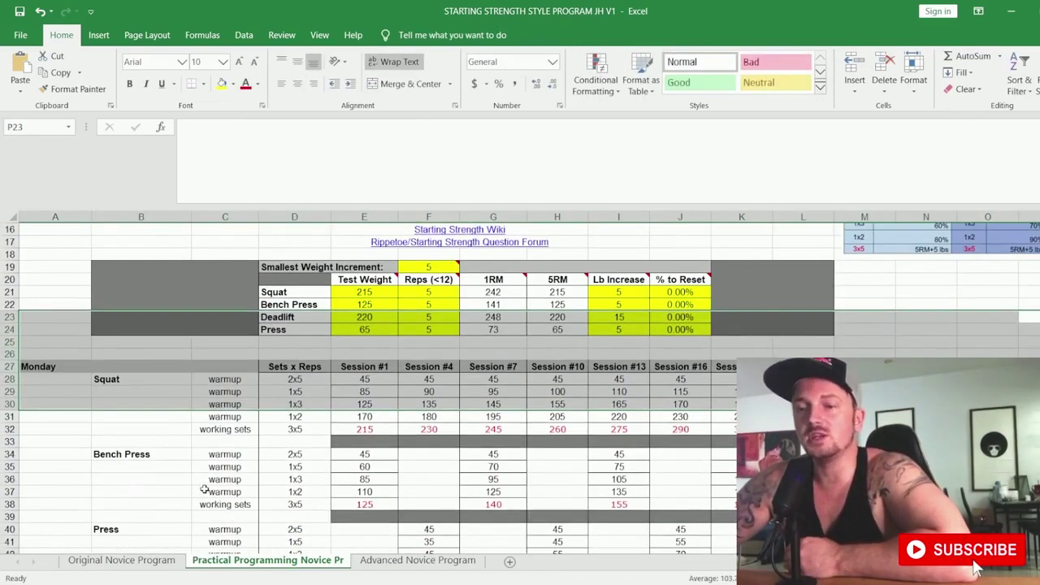
scroll(300, 466, "down", 4)
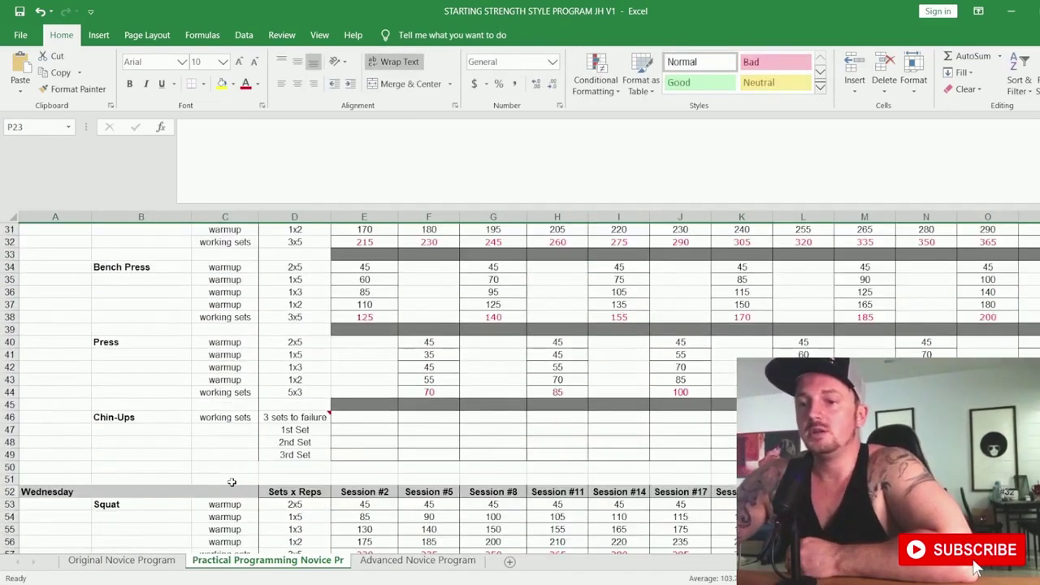
scroll(236, 482, "up", 4)
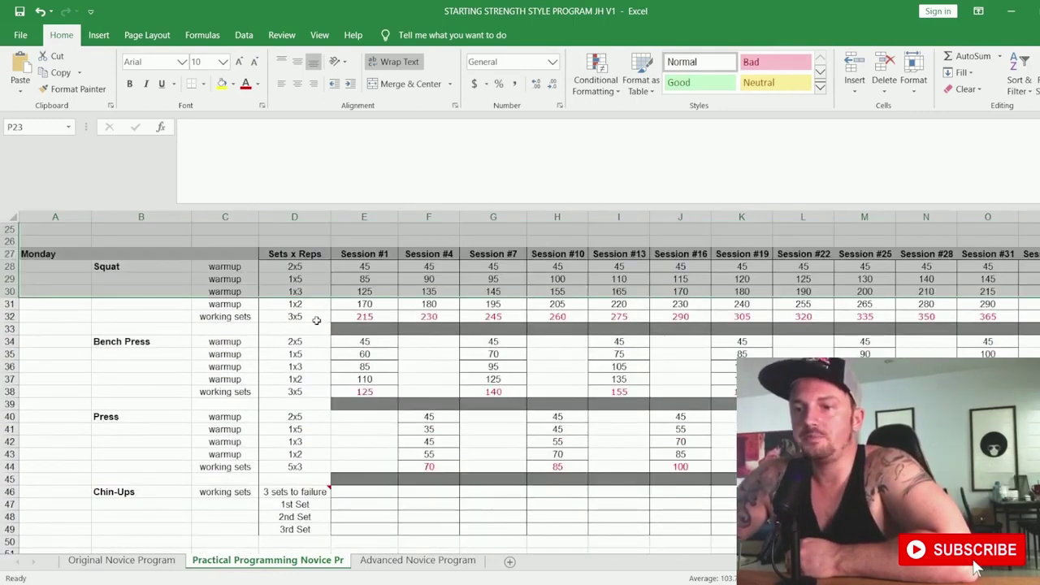
left_click(316, 320)
left_click(300, 463)
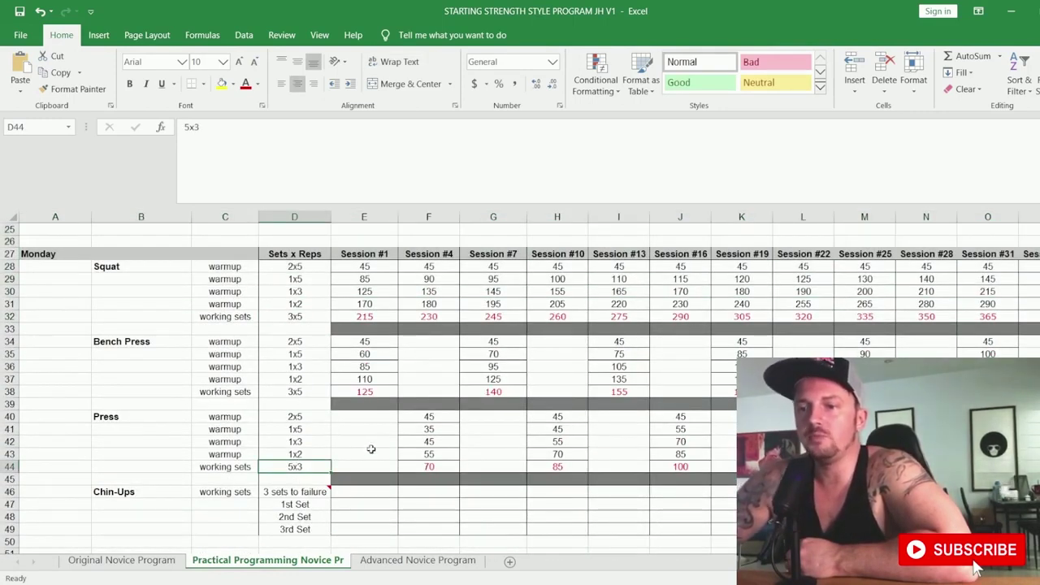
scroll(420, 463, "down", 3)
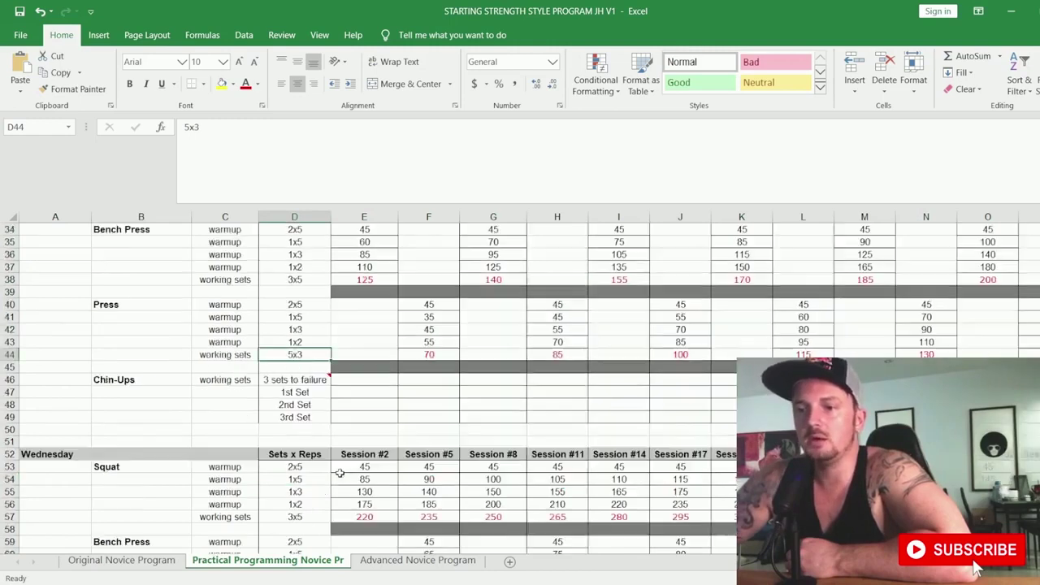
scroll(414, 406, "up", 4)
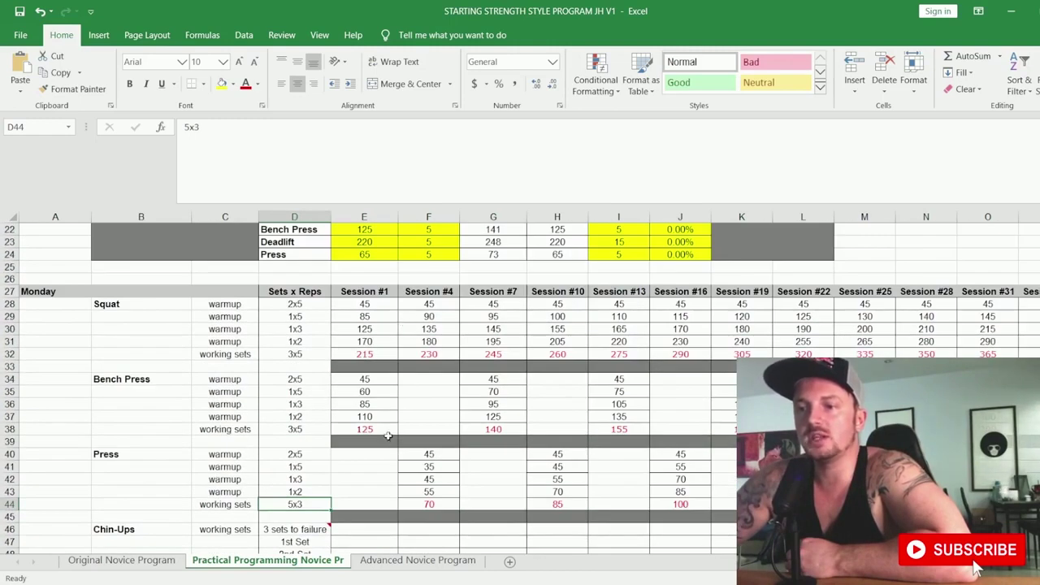
scroll(301, 493, "down", 4)
scroll(390, 419, "up", 2)
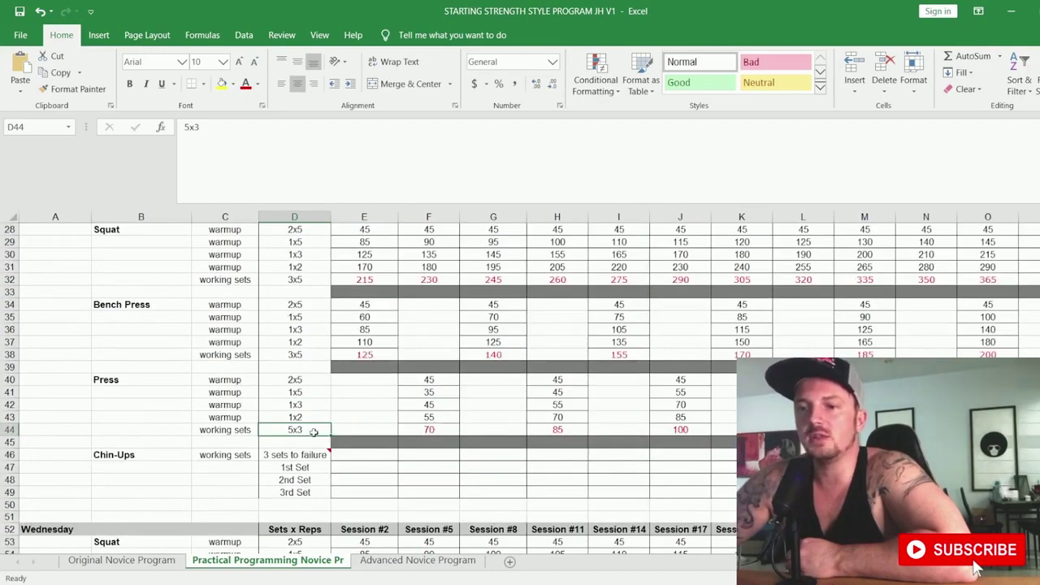
Step: Check the Press working-set scheme in the Wednesday and Friday workout tables
scroll(312, 431, "down", 8)
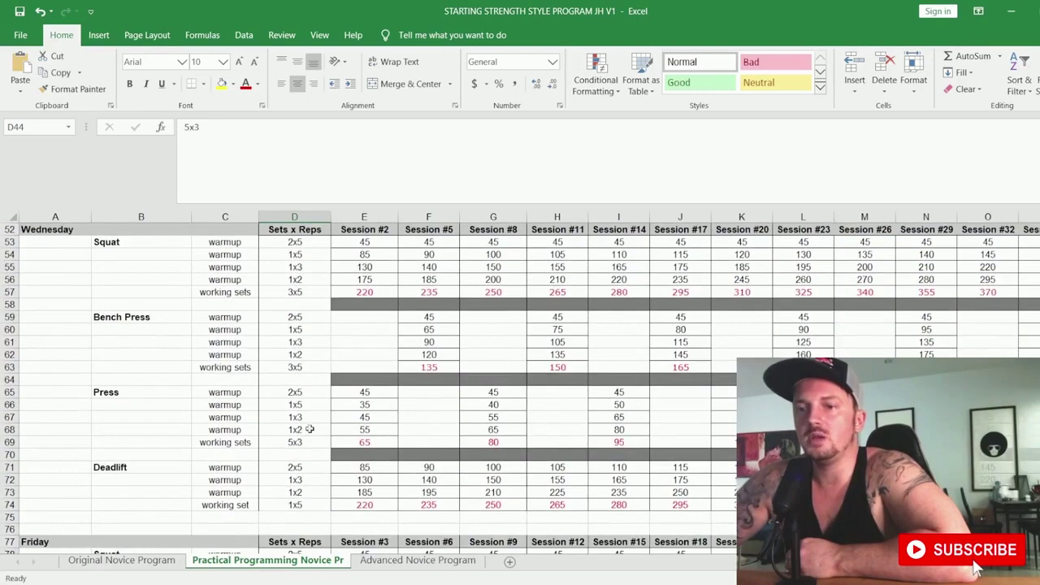
left_click(300, 442)
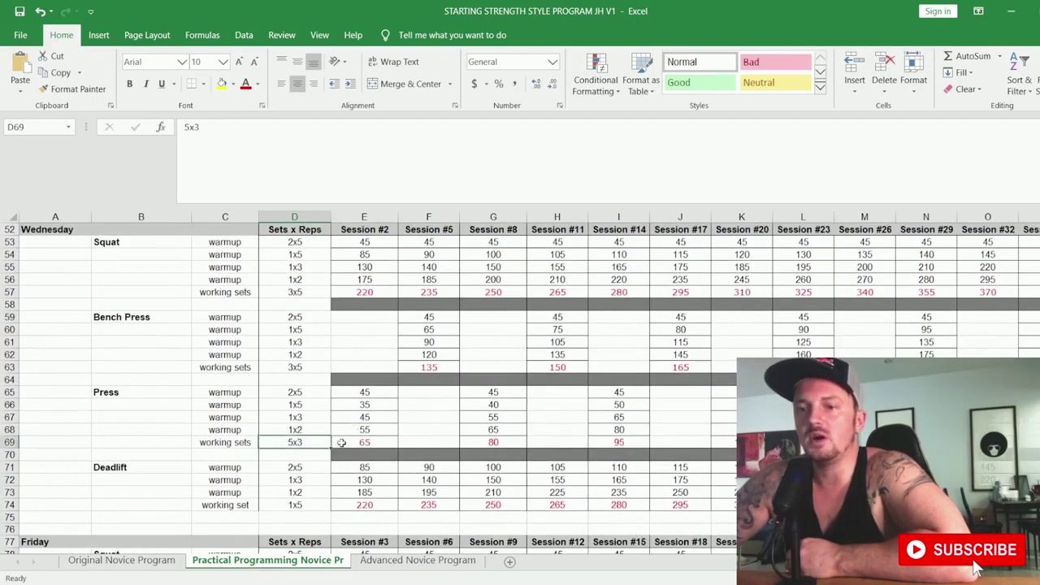
scroll(313, 448, "down", 5)
scroll(315, 455, "down", 2)
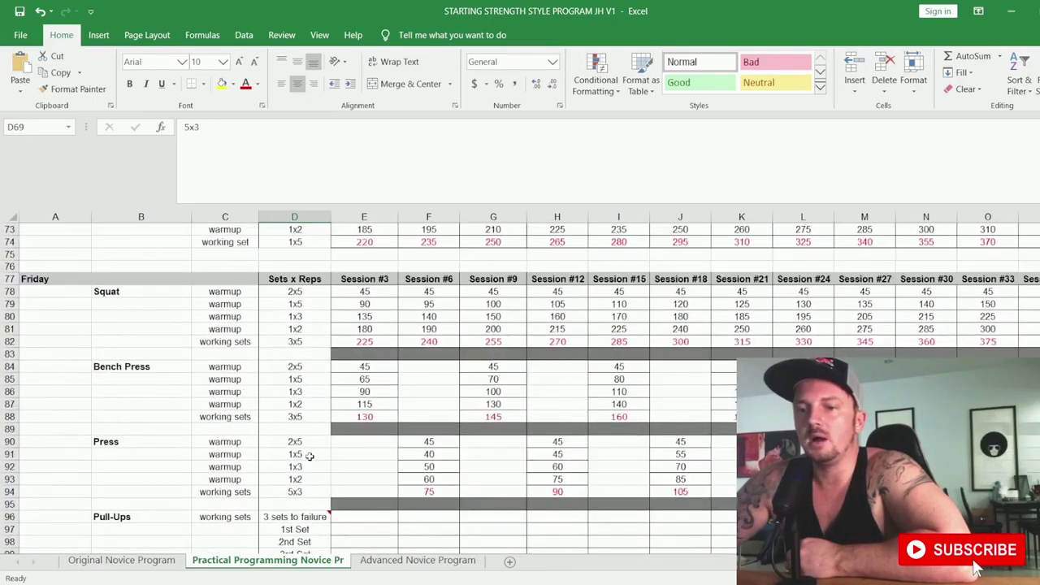
left_click(307, 486)
Step: Go back to the percentage charts and examine the working-set rows for Squat and Bench Press
scroll(354, 469, "up", 12)
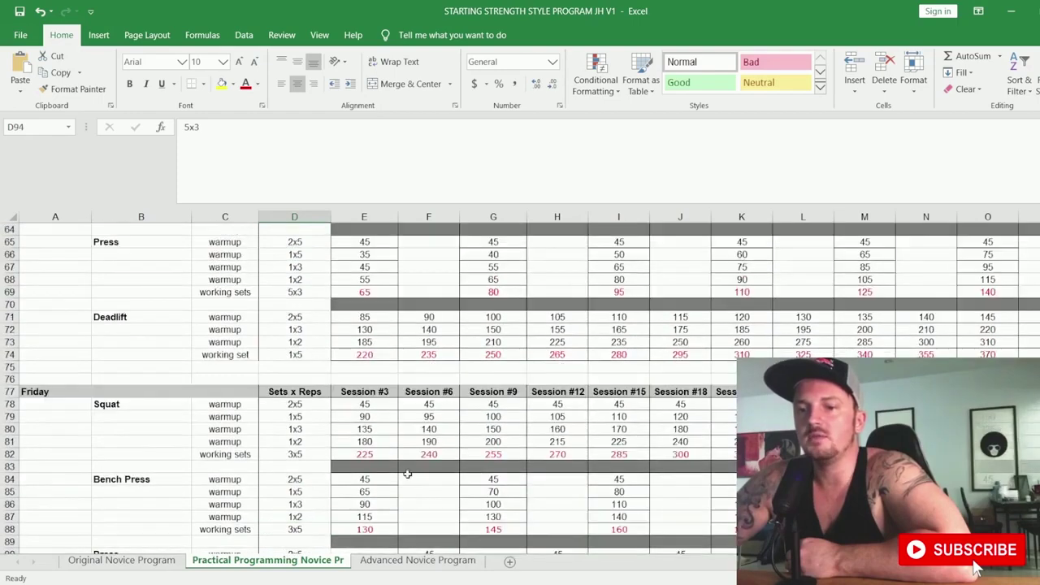
left_click_drag(566, 333, 912, 174)
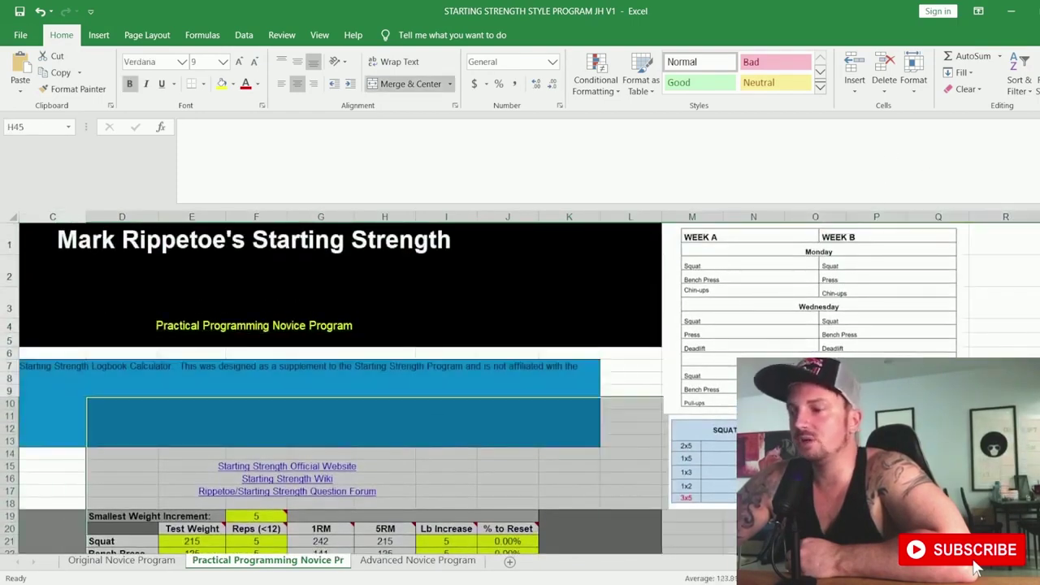
left_click(876, 541)
key("Up")
scroll(365, 381, "right", 2)
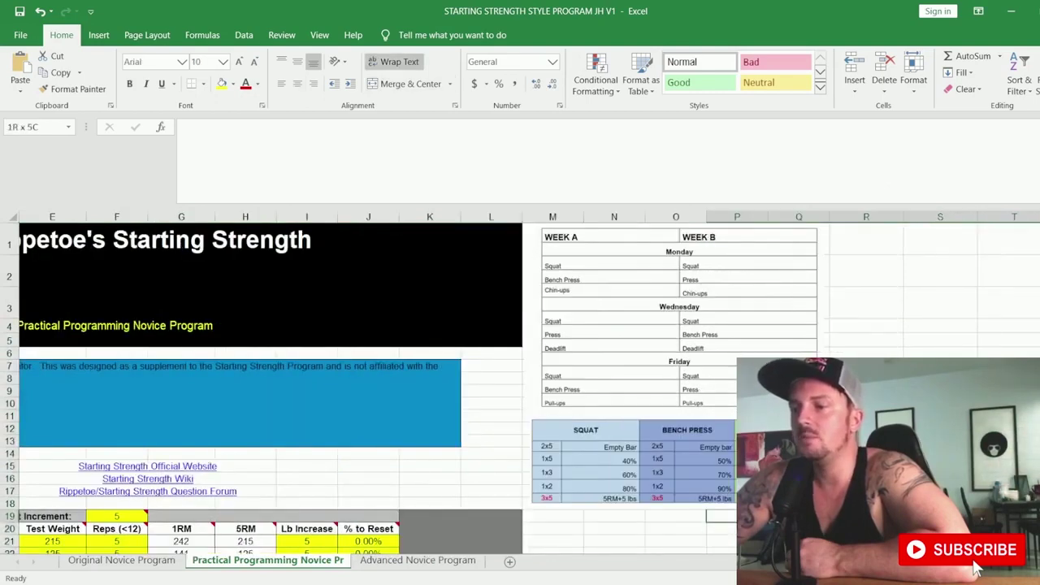
key("Up")
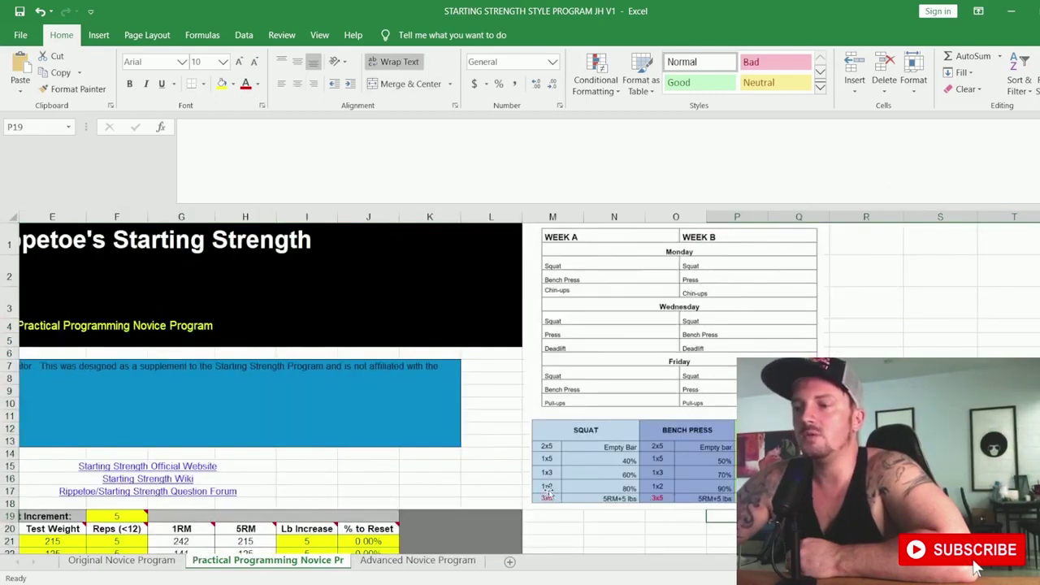
left_click(668, 498)
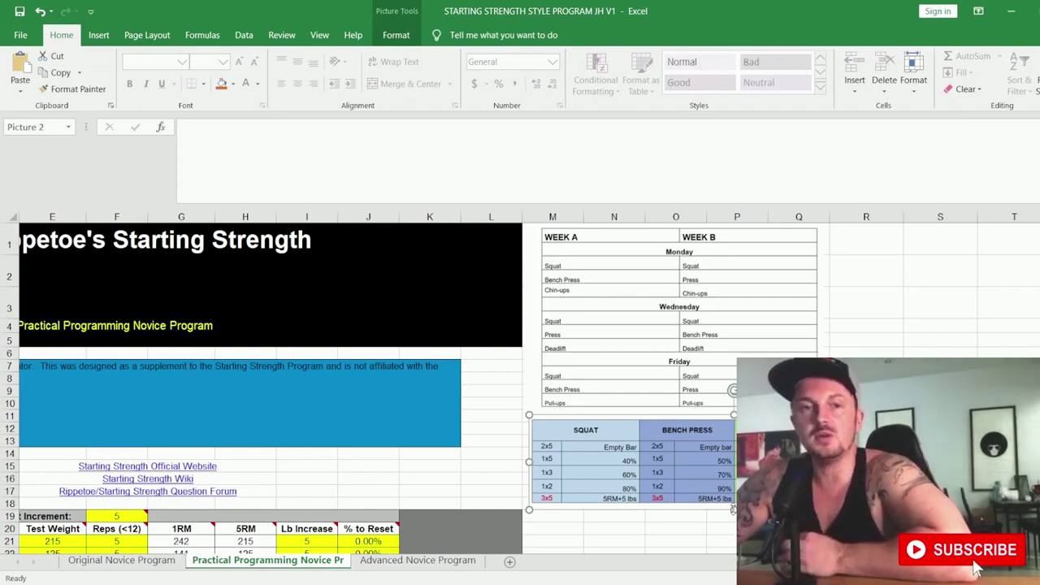
left_click(866, 528)
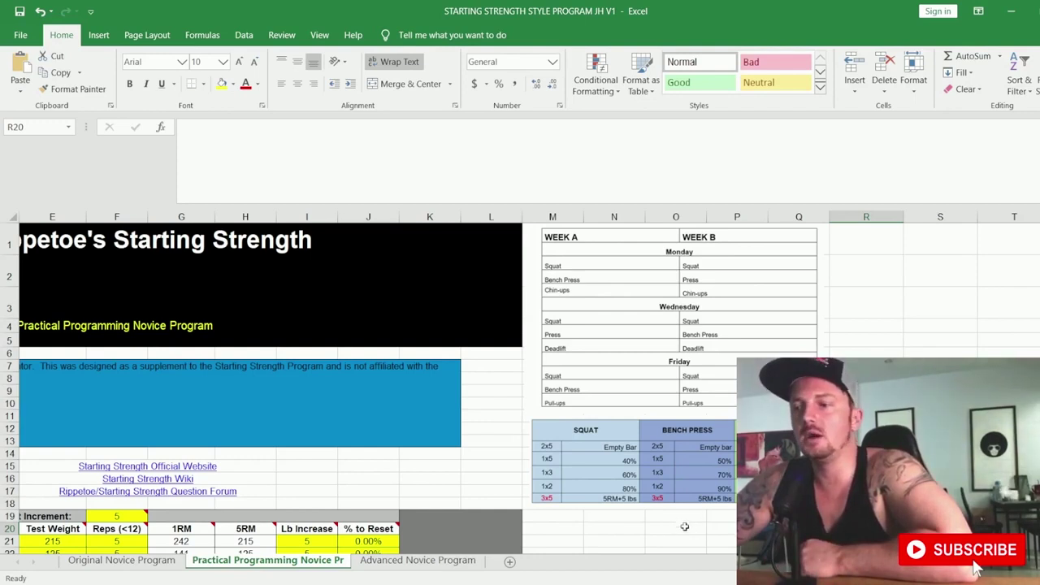
left_click_drag(684, 526, 639, 530)
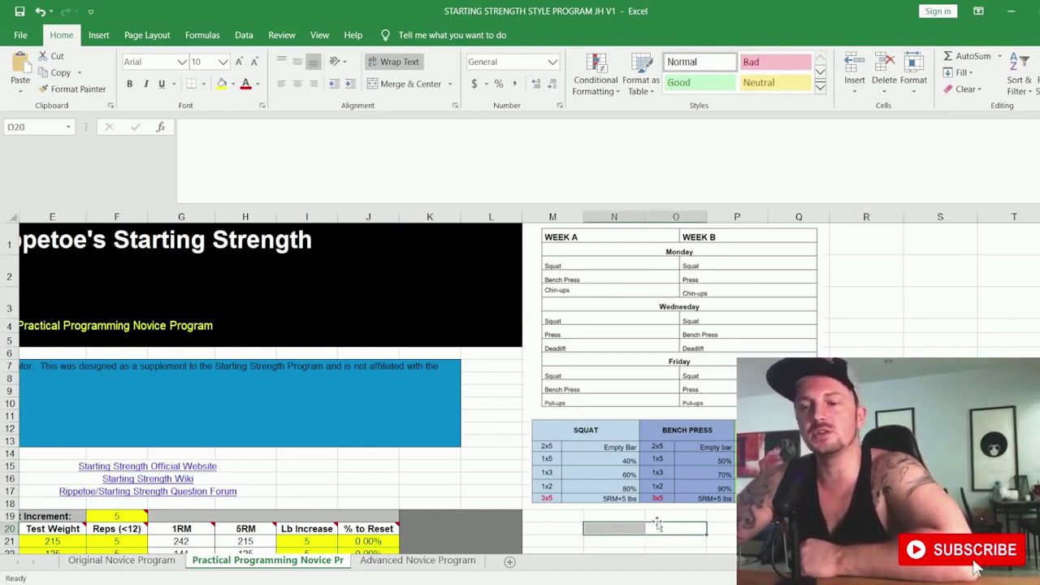
Step: Return to the novice input table and check the Deadlift's Lb Increase and the Bench Press and Deadlift test weights and reps
left_click_drag(628, 543, 333, 473)
left_click(290, 460)
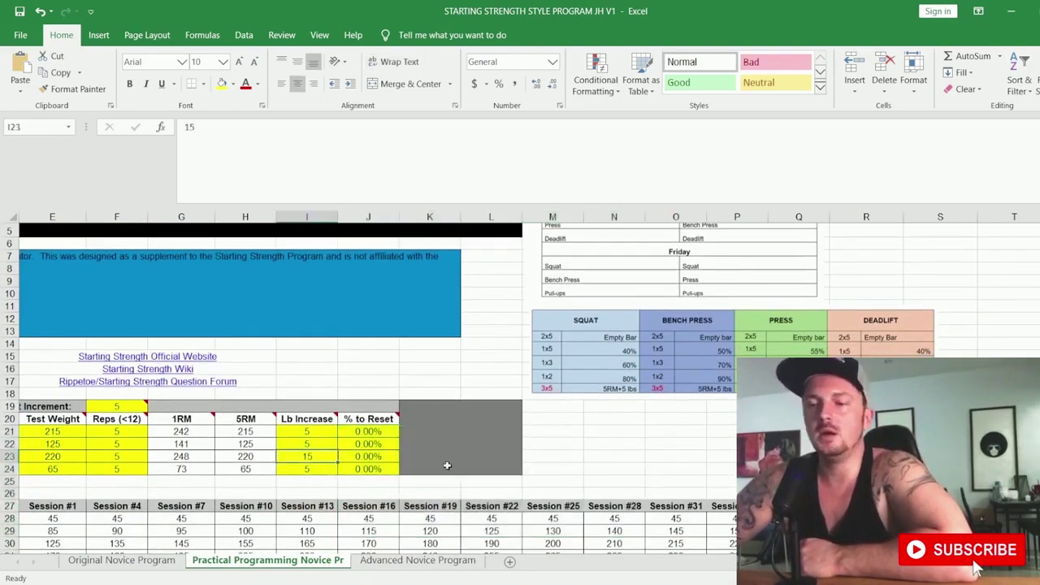
left_click_drag(116, 456, 162, 443)
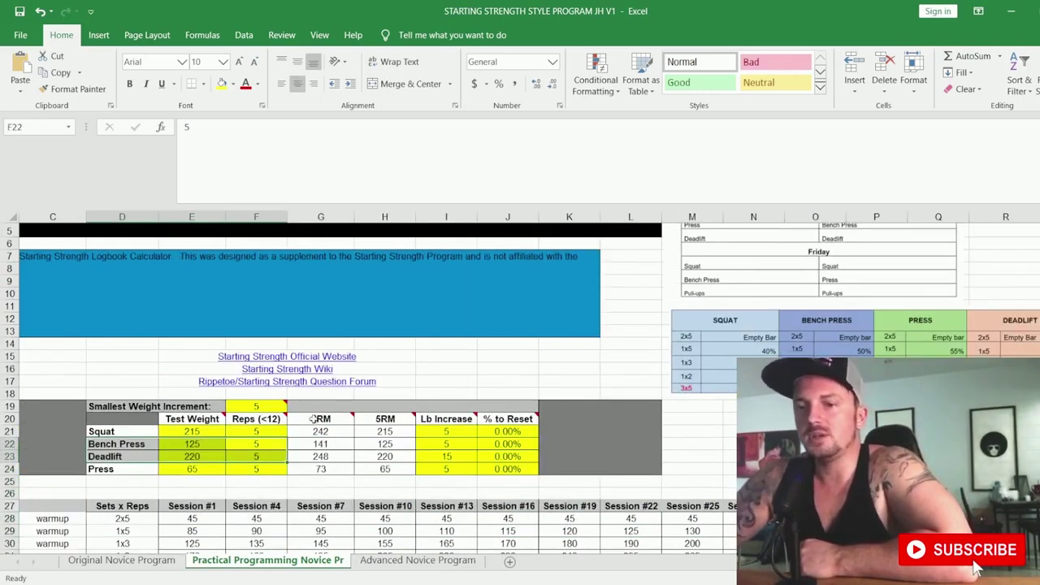
left_click(260, 443)
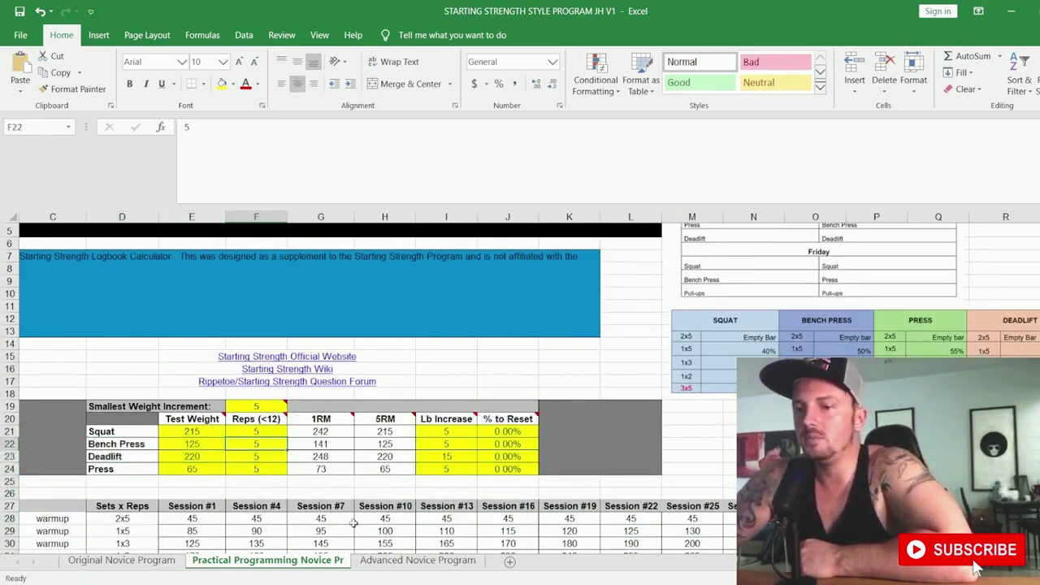
Step: Open the Advanced Novice Program sheet and review its input table's Current Max, Reps, Lb Increase and % to Reset columns
left_click(394, 560)
scroll(403, 476, "down", 3)
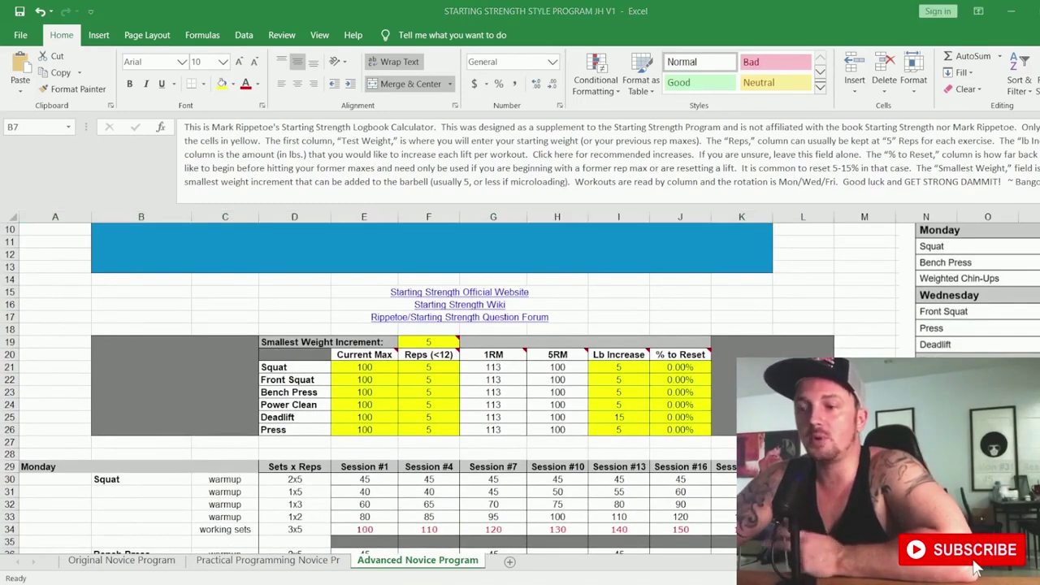
mouse_move(160, 354)
left_mouse_down()
mouse_move(455, 345)
mouse_move(743, 429)
mouse_move(439, 398)
mouse_move(151, 344)
left_mouse_up()
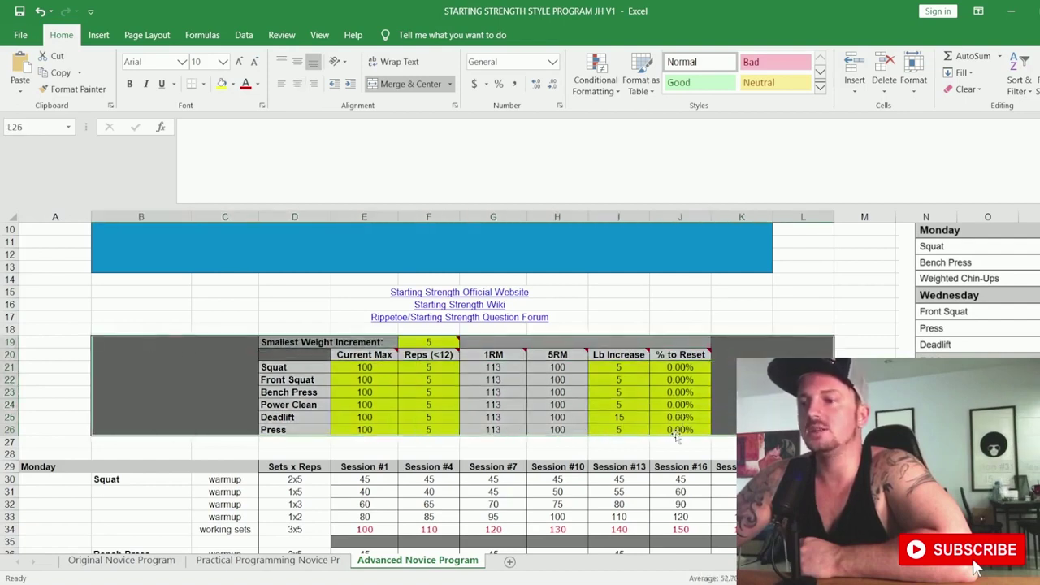
left_click_drag(624, 427, 609, 371)
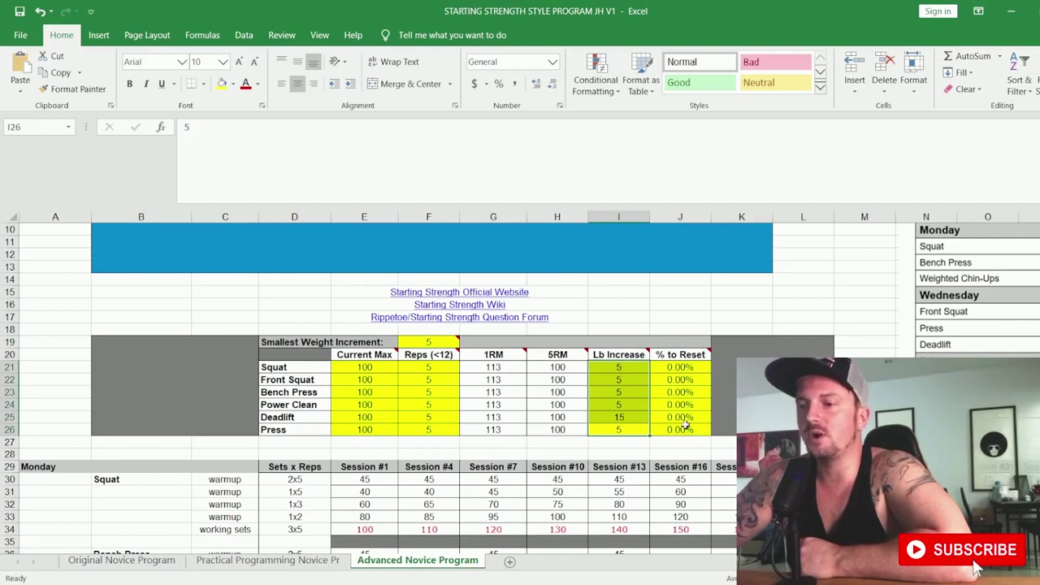
left_click_drag(685, 425, 679, 371)
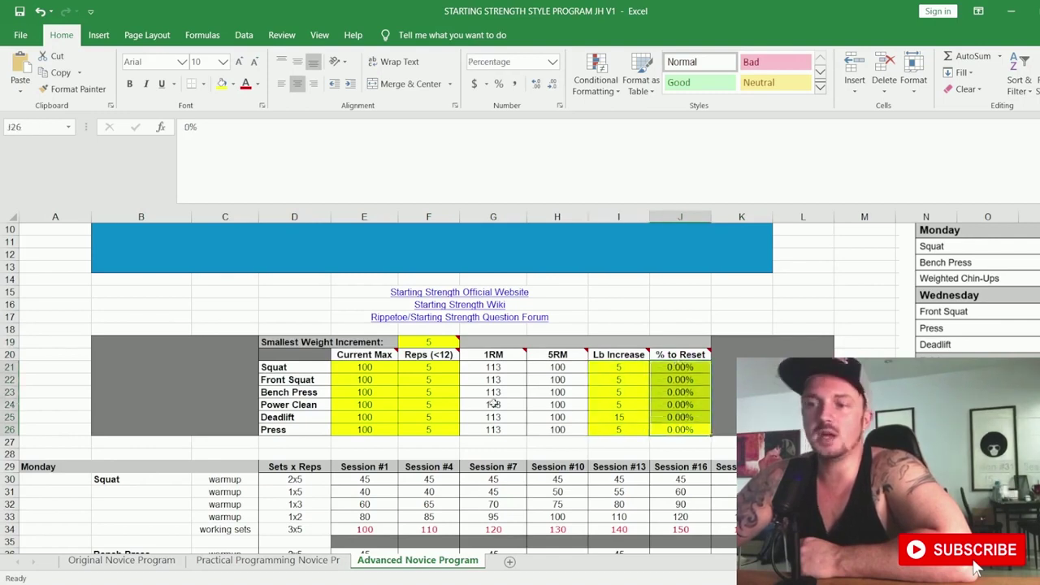
left_click_drag(424, 368, 429, 428)
left_click_drag(364, 368, 364, 446)
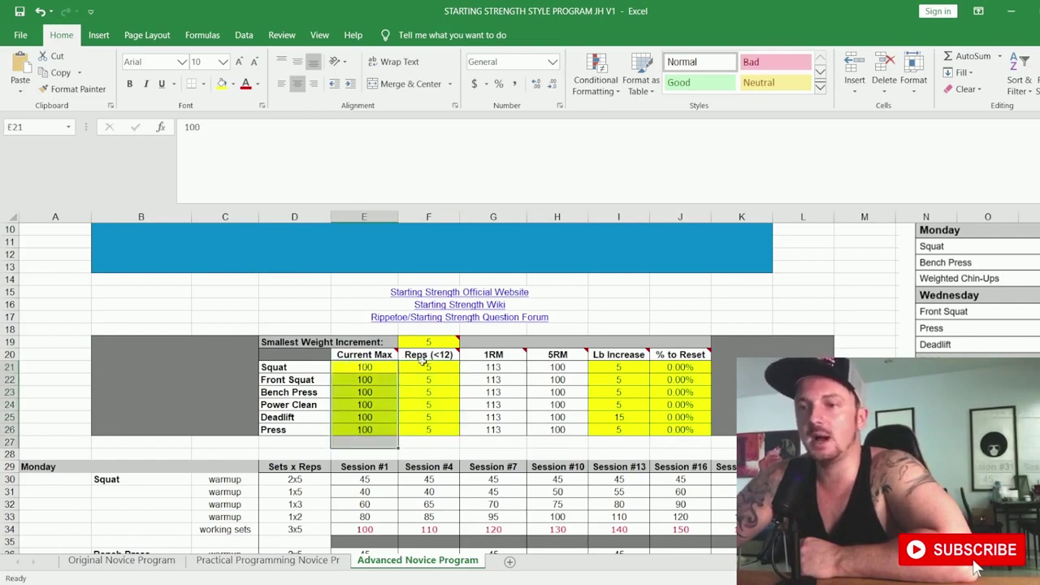
Step: Check the Smallest Weight Increment and the Lb Increase values for all six lifts, especially the Deadlift
left_click(440, 342)
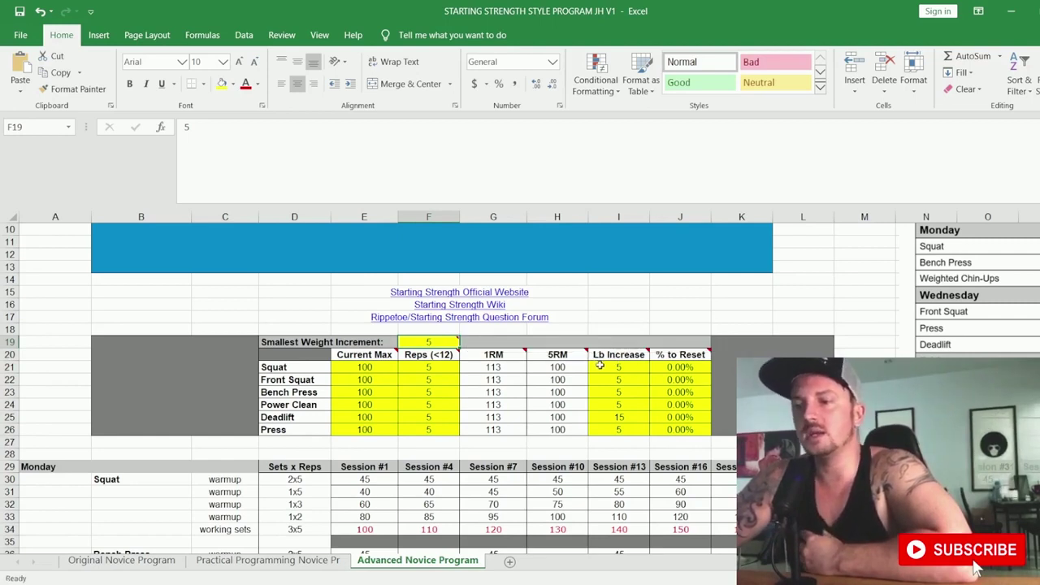
left_click_drag(599, 366, 619, 430)
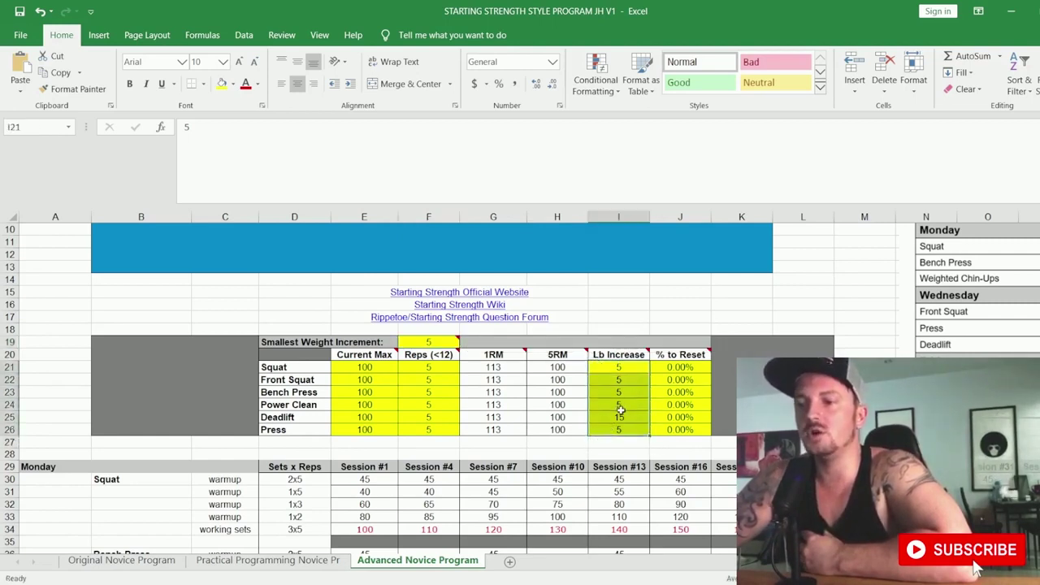
left_click(621, 416)
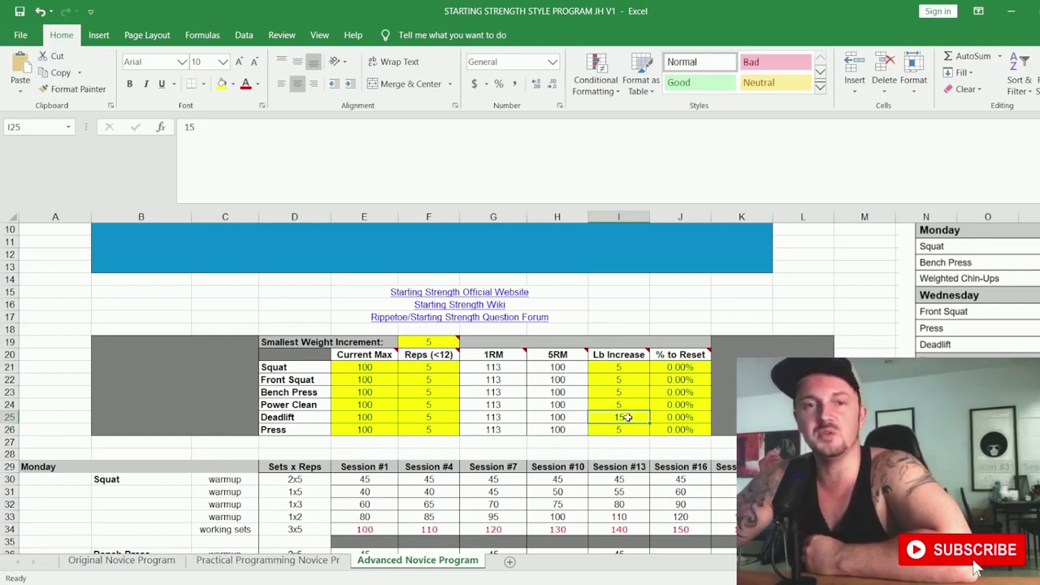
Step: Examine the warmup rows and their Sets x Reps for Squat in the Monday workout table
scroll(300, 427, "down", 4)
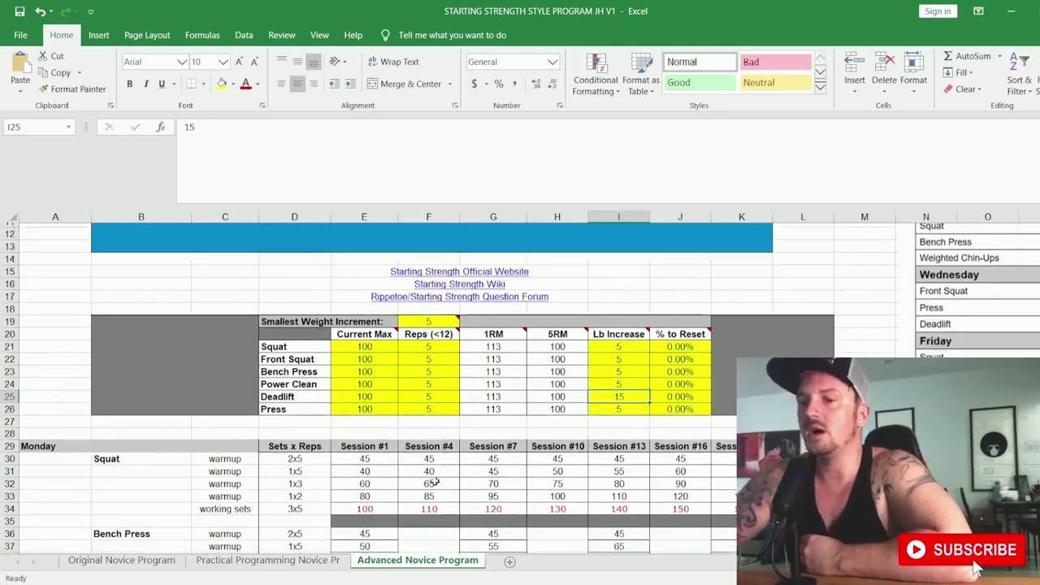
scroll(301, 427, "up", 7)
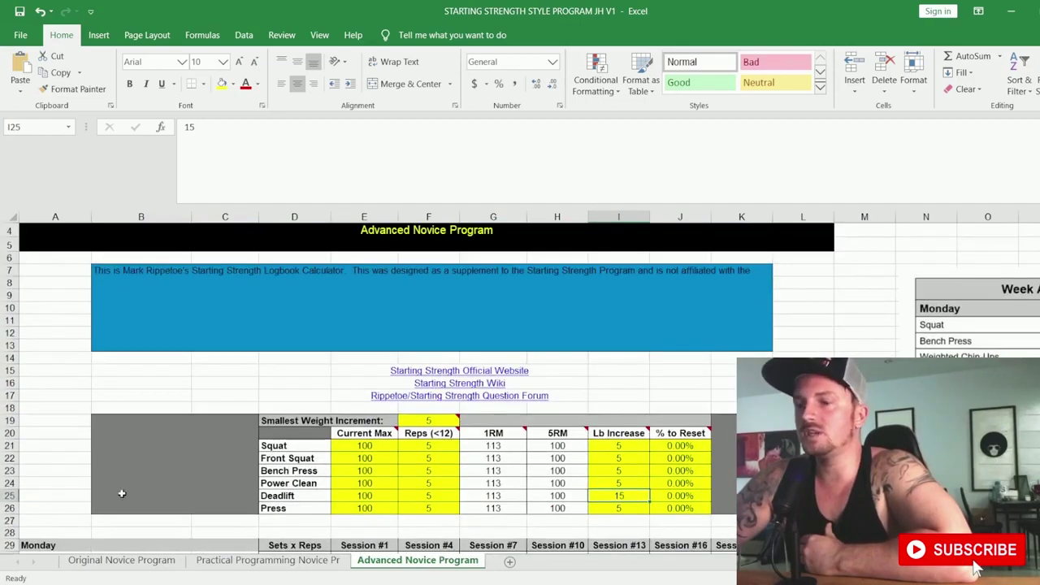
scroll(203, 499, "down", 5)
left_click_drag(230, 402, 312, 442)
scroll(255, 455, "down", 1)
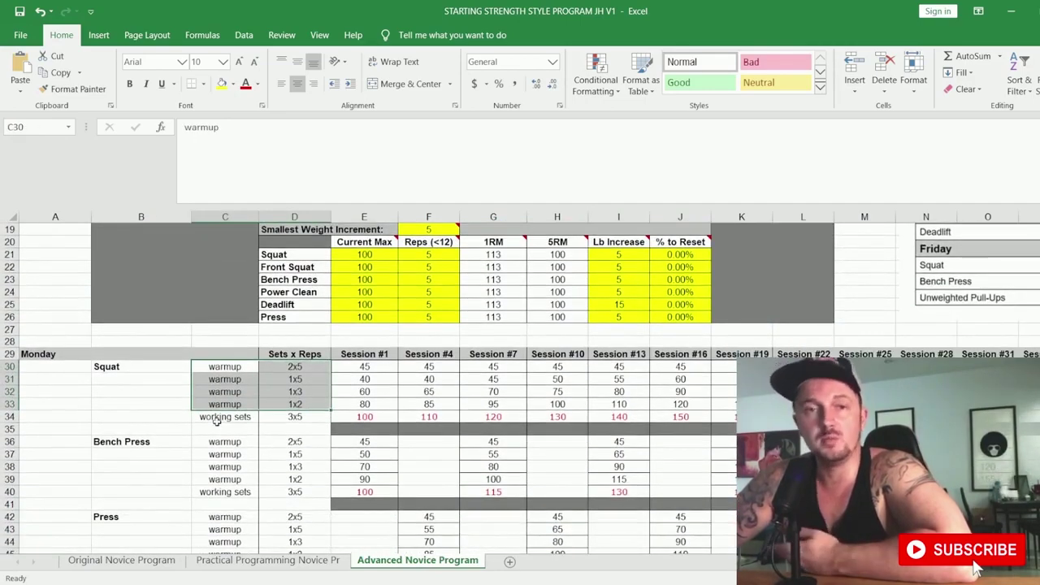
left_click(294, 379)
left_click(296, 392)
left_click(296, 403)
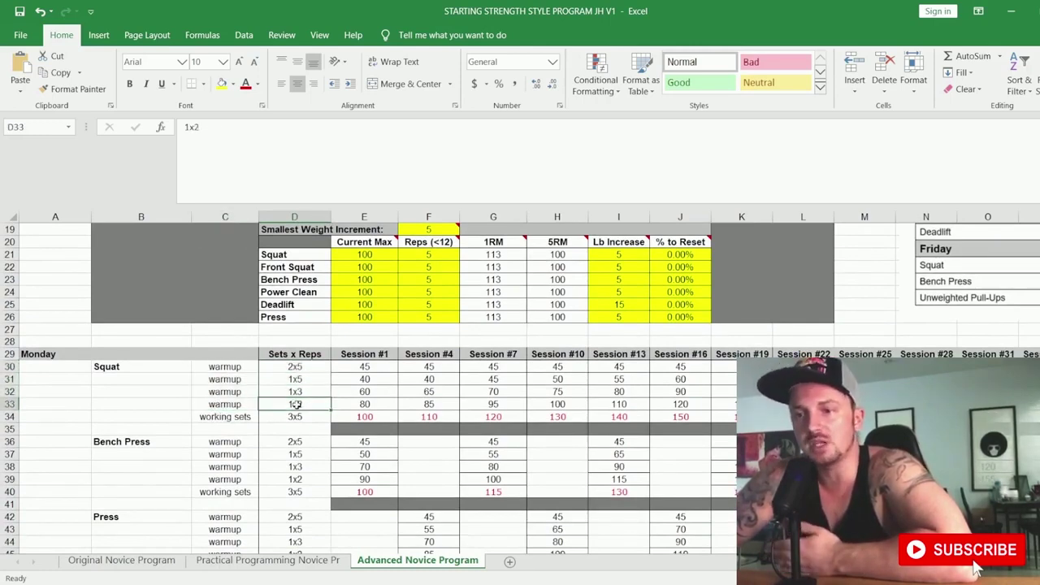
Step: Check Monday's weighted Chin-Ups entry for Session #1 and look through the Wednesday and Friday workout tables
scroll(317, 401, "down", 8)
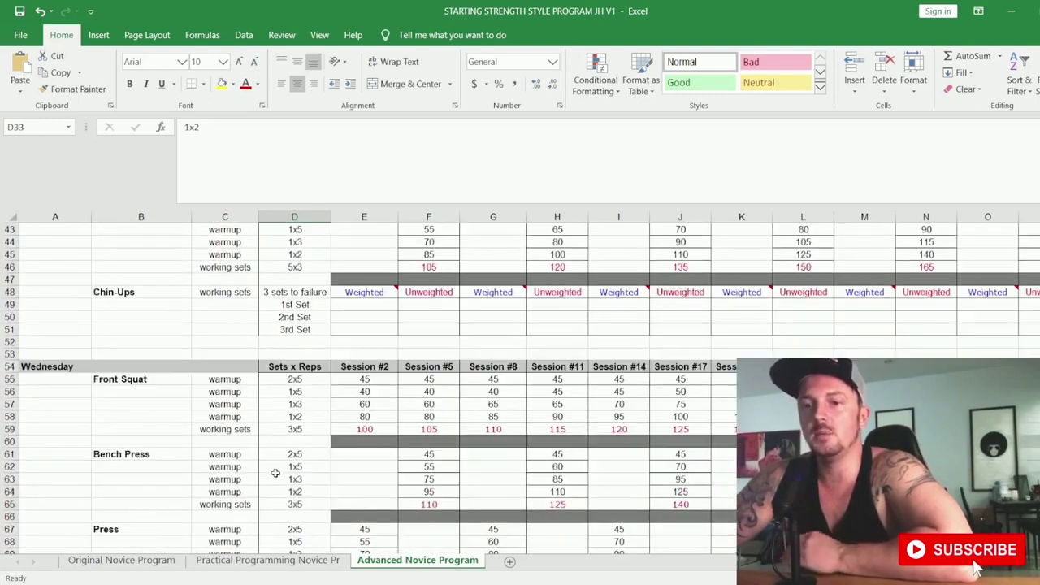
left_click(355, 295)
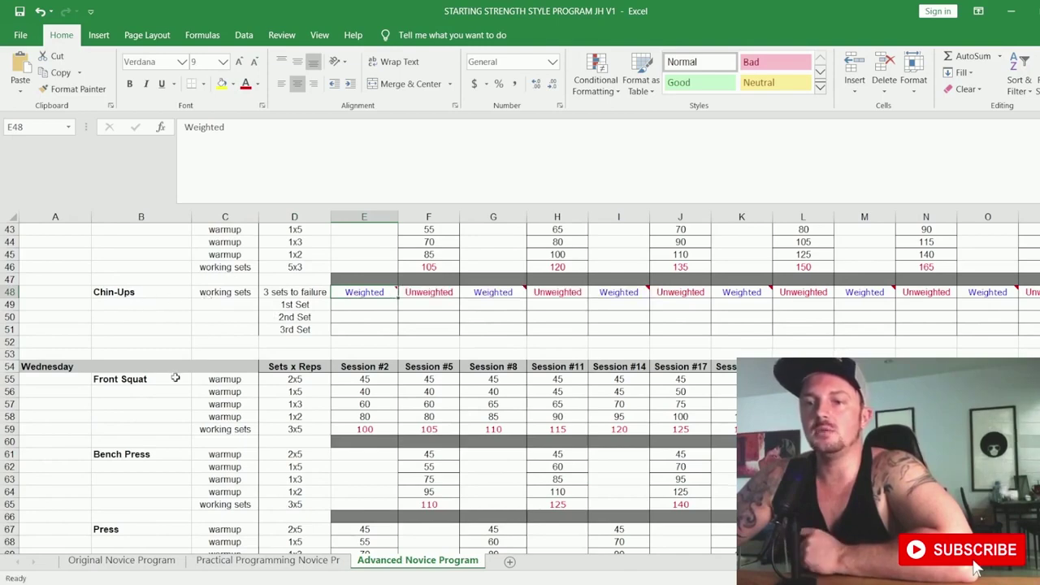
scroll(158, 431, "down", 15)
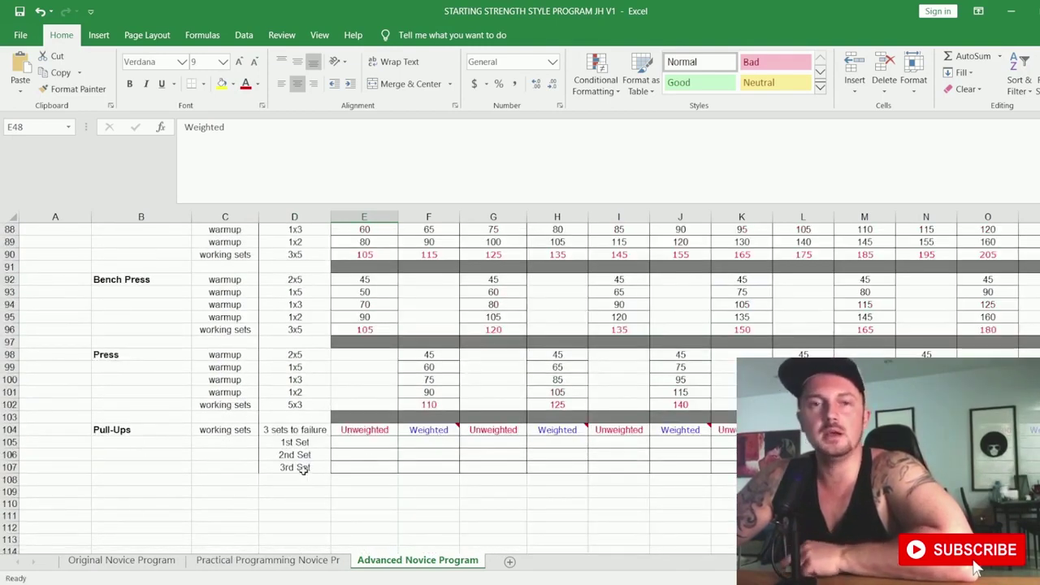
scroll(302, 467, "up", 14)
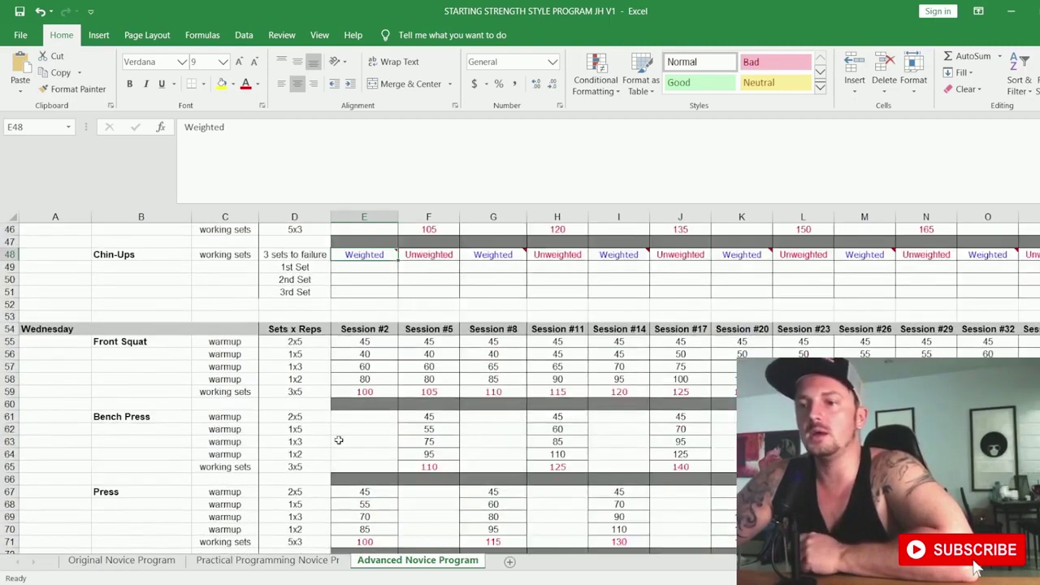
Step: Read the cell notes on the weighted Chin-Ups sessions in Monday's table for Session #1 and Session #7
scroll(339, 440, "up", 6)
mouse_move(364, 479)
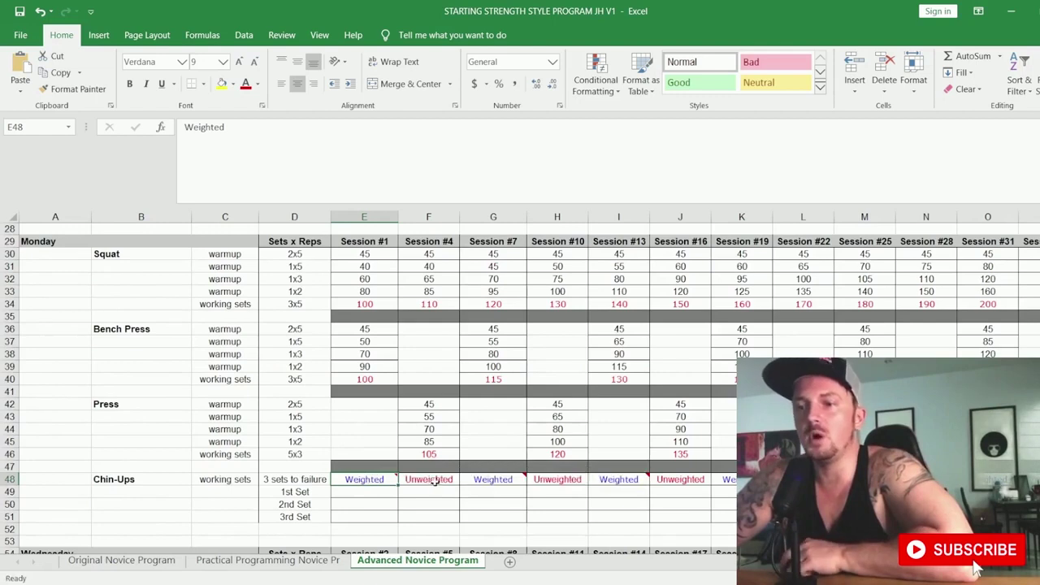
left_click(475, 483)
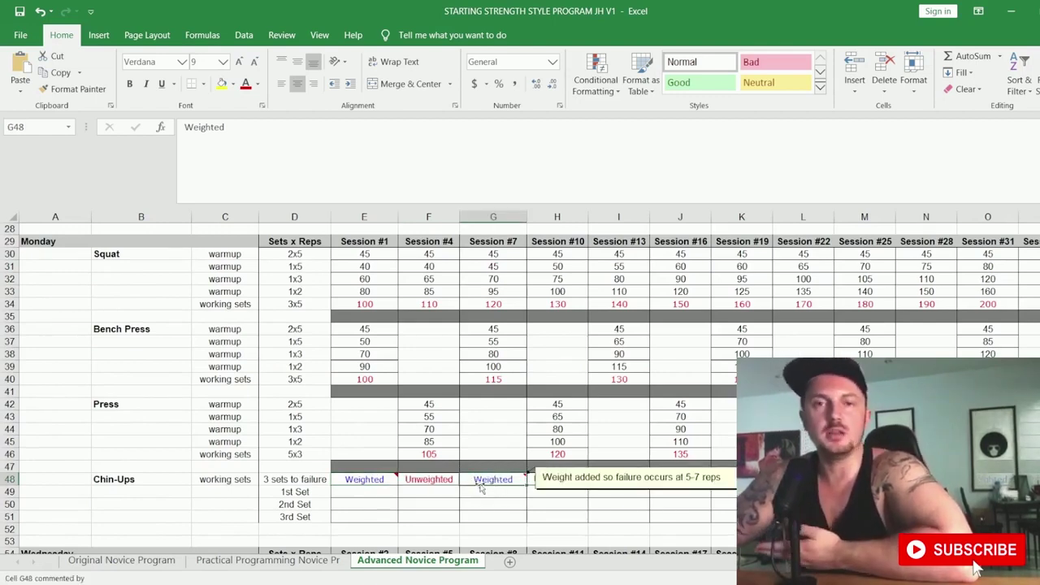
mouse_move(361, 480)
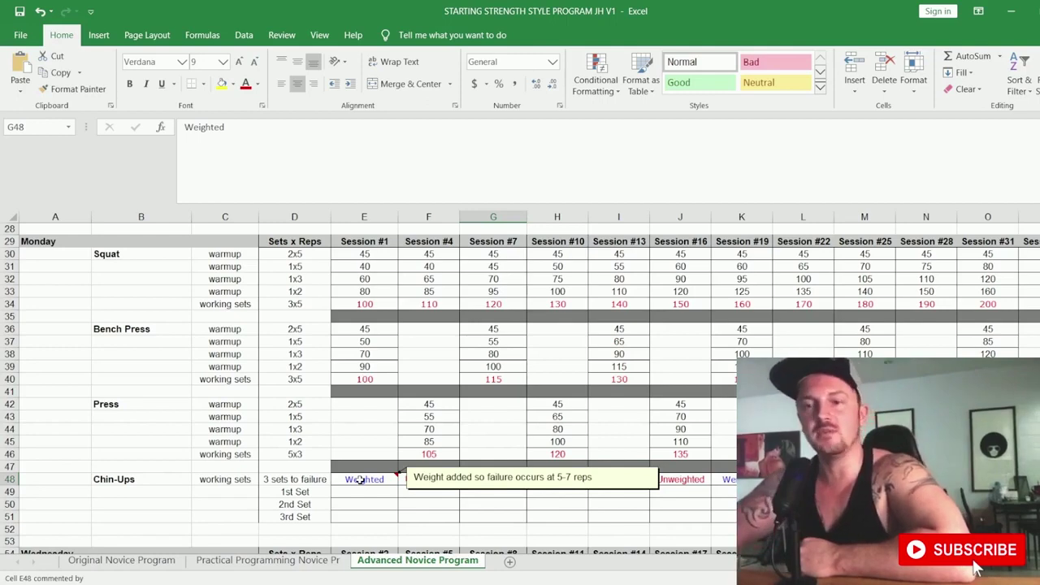
left_click(360, 479)
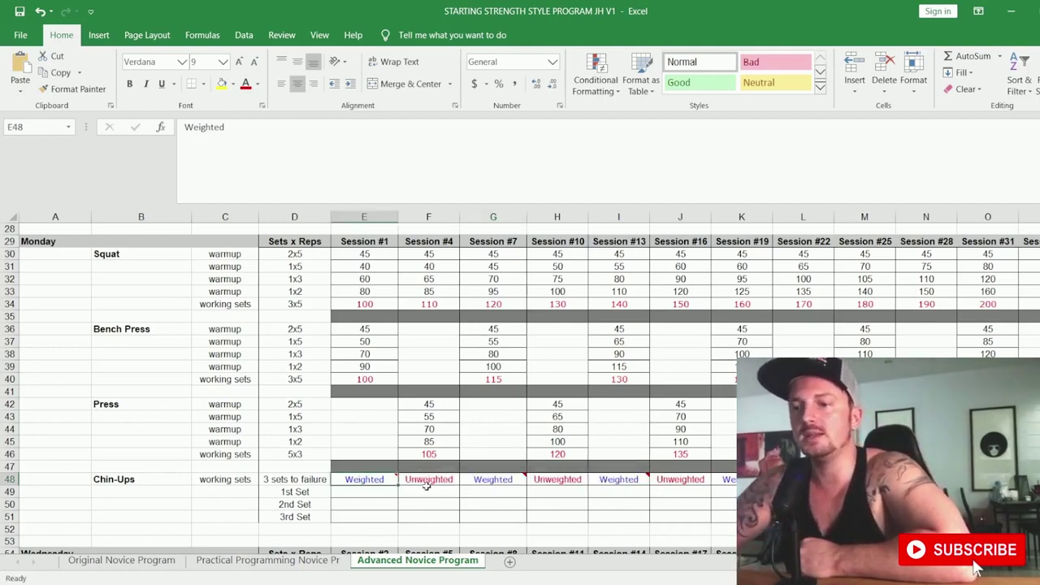
Step: Read the cell note on the weighted Pull-Ups for Session #6 in Friday's workout table
scroll(426, 485, "down", 14)
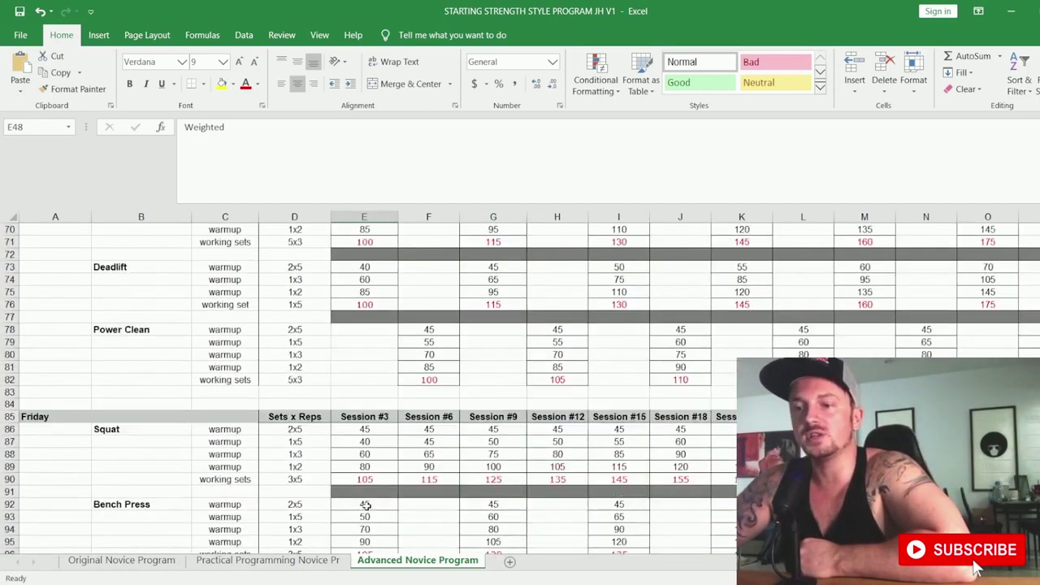
scroll(366, 505, "down", 6)
mouse_move(424, 428)
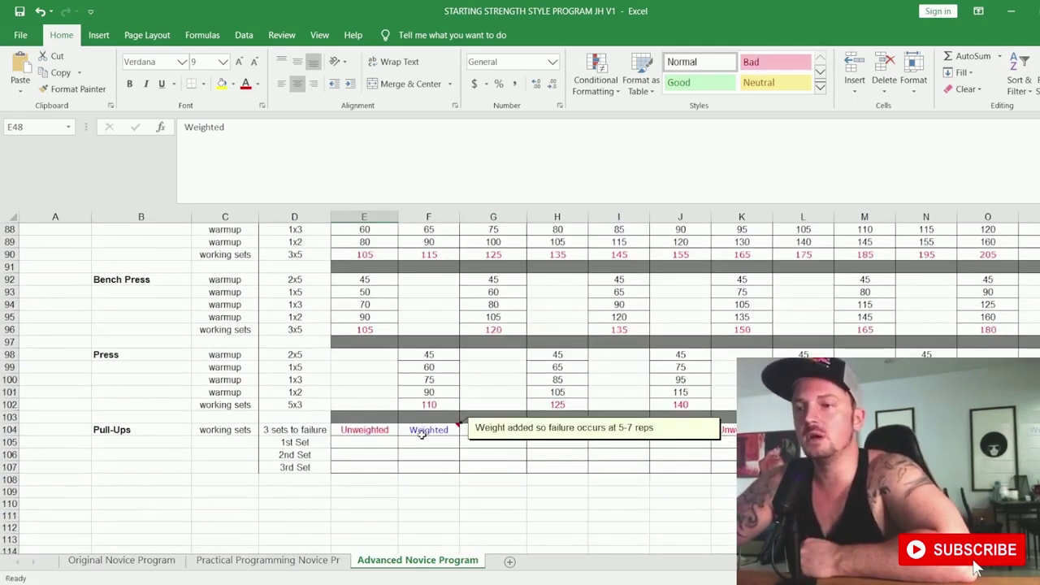
Step: Go to the weekly schedule picture beside the input table and examine Week A's exercises and sets-by-reps schemes
scroll(420, 430, "up", 17)
scroll(415, 417, "up", 4)
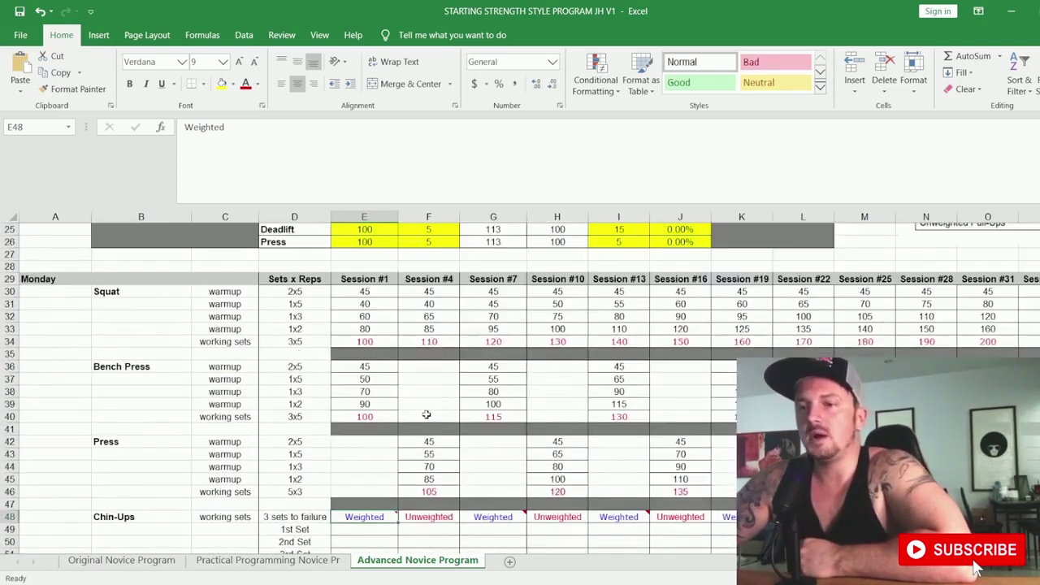
scroll(497, 390, "up", 5)
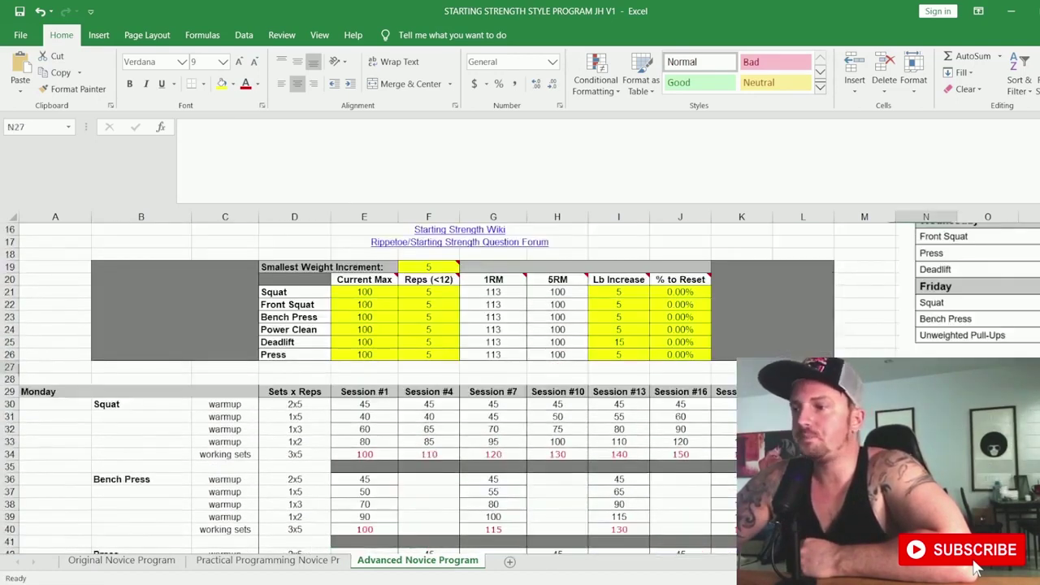
scroll(731, 365, "right", 2)
scroll(968, 336, "up", 3)
left_click_drag(813, 272, 995, 304)
scroll(934, 325, "down", 2)
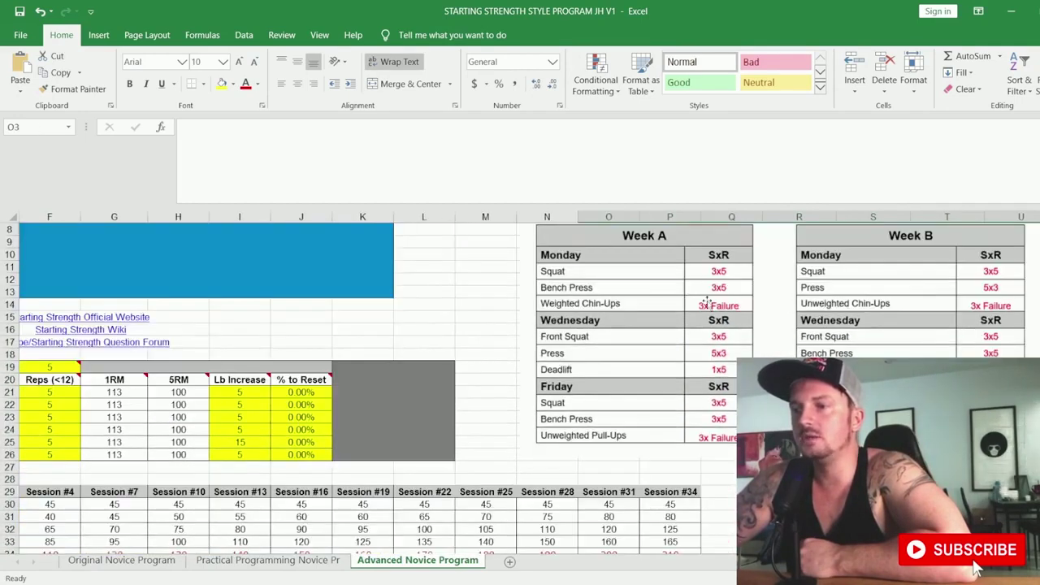
scroll(636, 300, "up", 1)
left_click(581, 330)
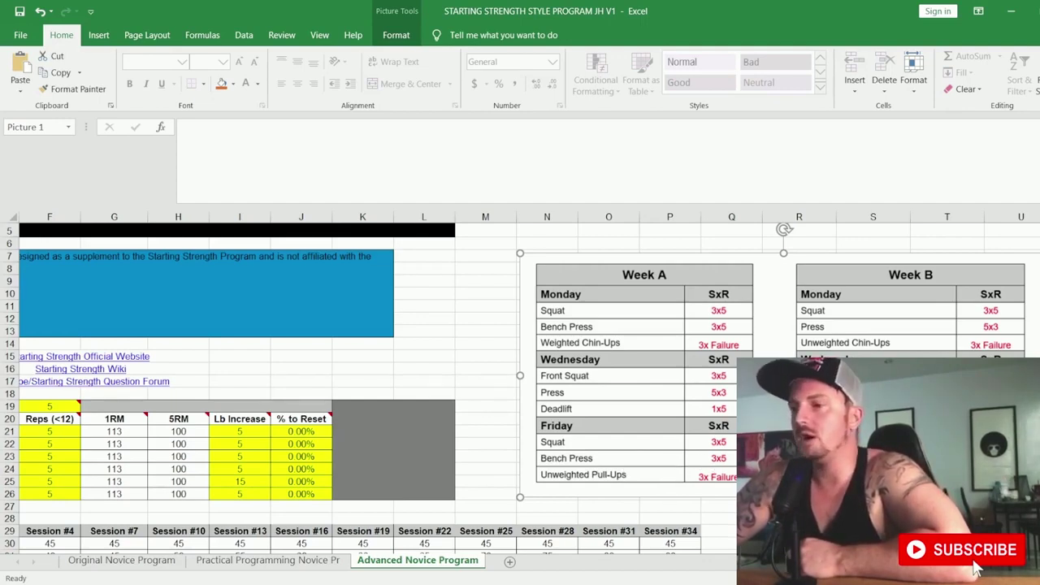
scroll(632, 474, "up", 2)
scroll(632, 475, "down", 2)
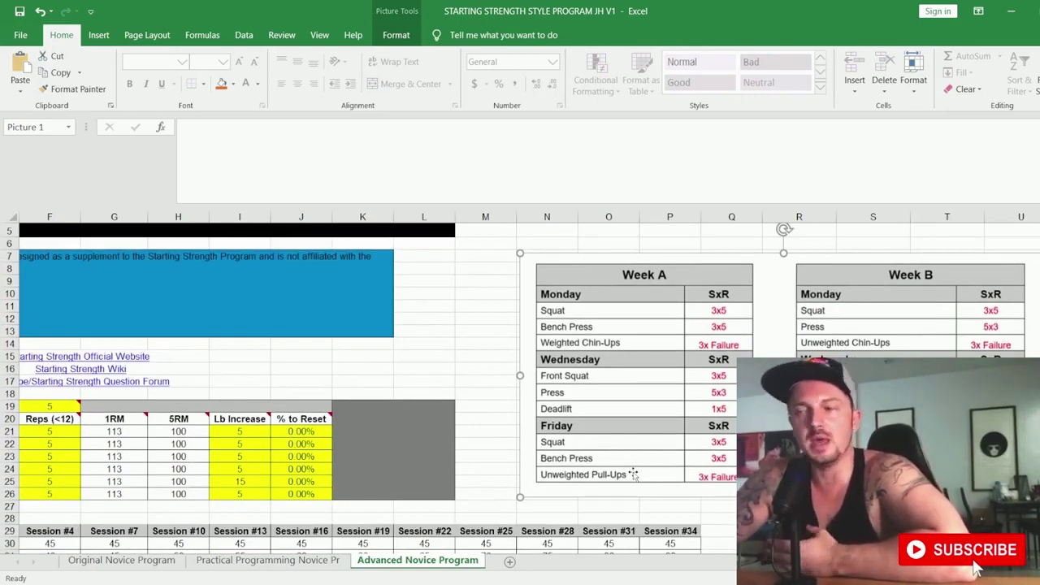
Step: Examine Week B's Monday, Wednesday and Friday exercises and compare the schedule with Week A
left_click_drag(944, 242, 1038, 242)
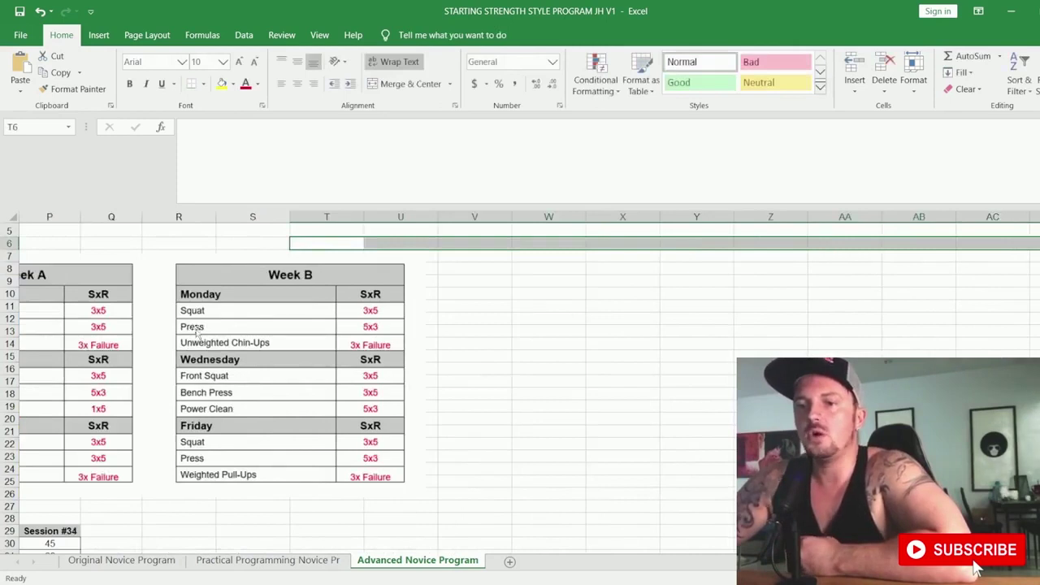
left_click_drag(473, 519, 158, 480)
left_click(335, 342)
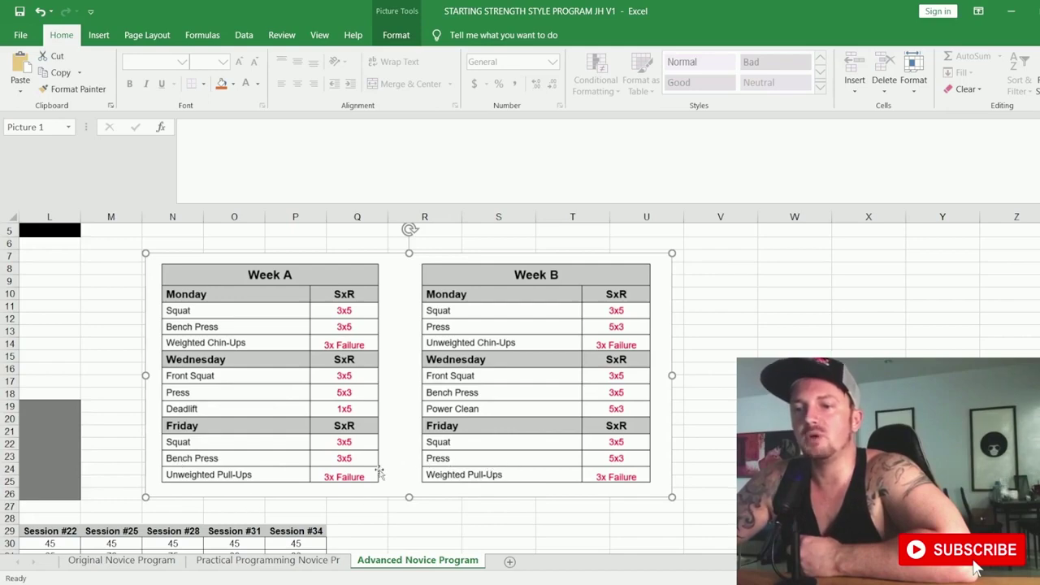
Step: Go back to the workout tables and look through the Monday and Wednesday sessions
left_click_drag(403, 521, 80, 509)
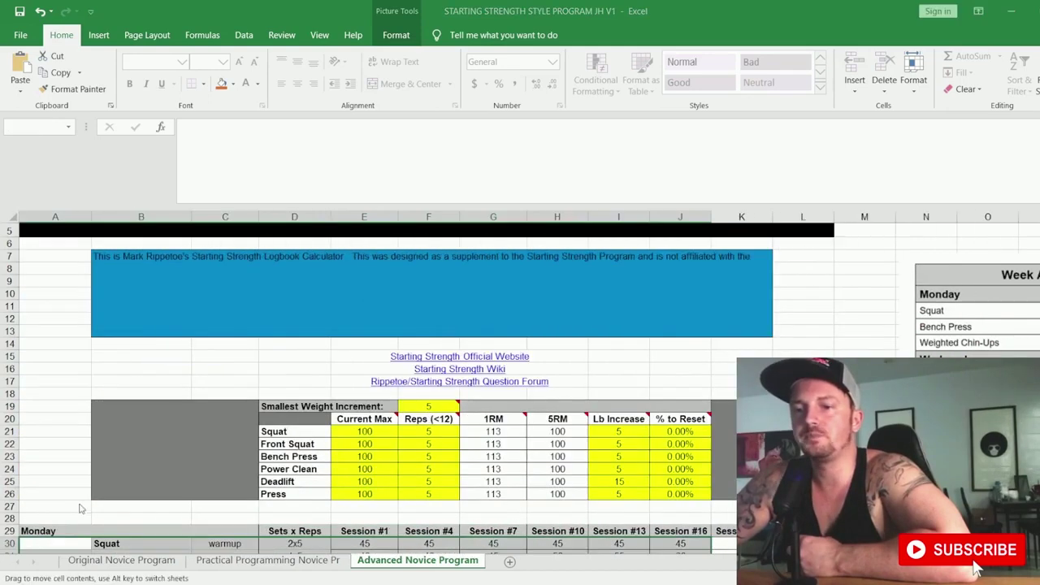
left_click_drag(577, 345, 865, 506)
scroll(290, 494, "down", 10)
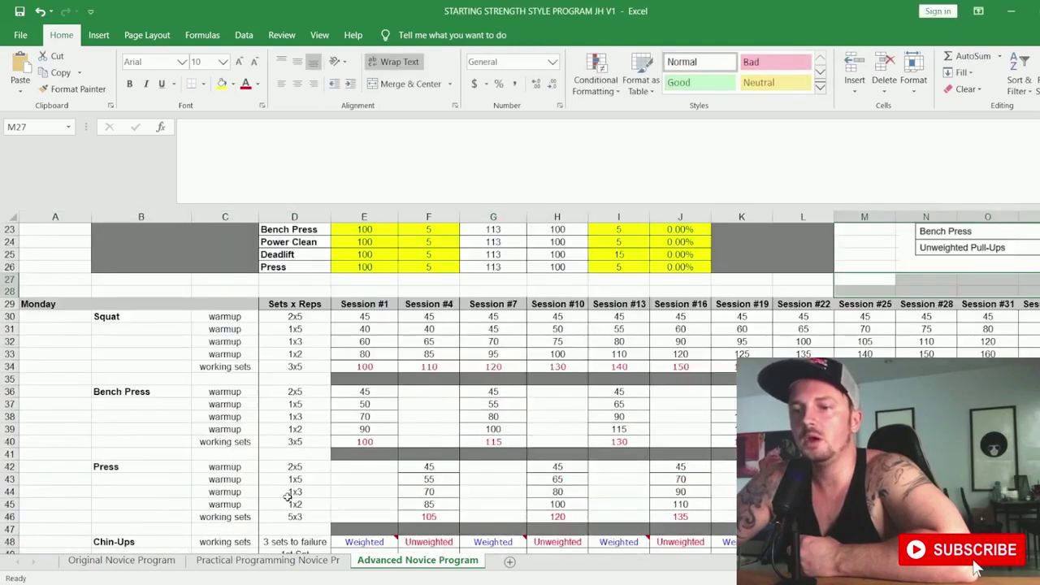
scroll(290, 495, "down", 6)
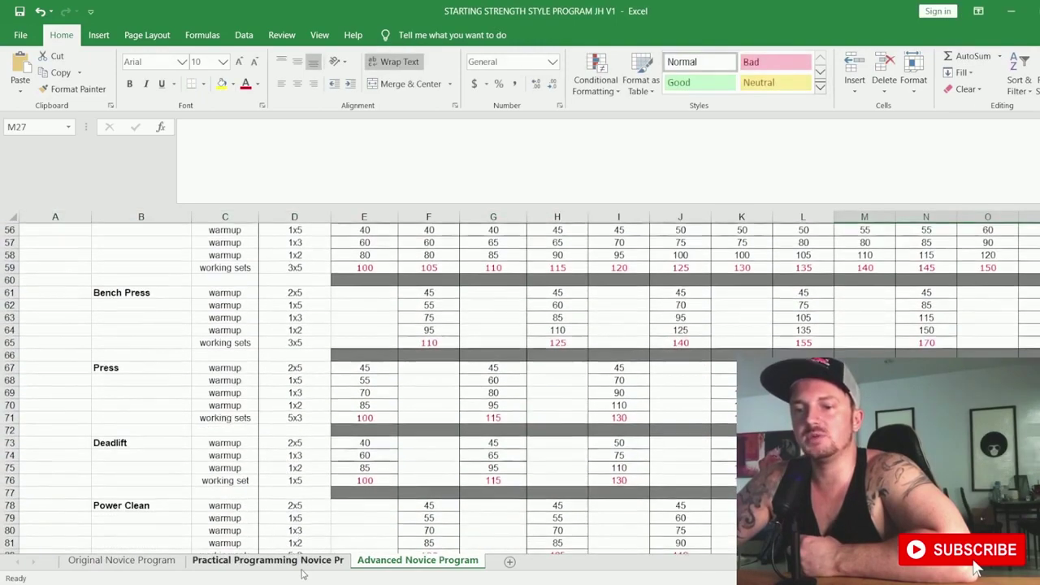
Step: Look through the rest of Wednesday's lifts and Friday's Squat, Bench Press, Press and Pull-Ups tables, and return to the input table
scroll(382, 524, "down", 7)
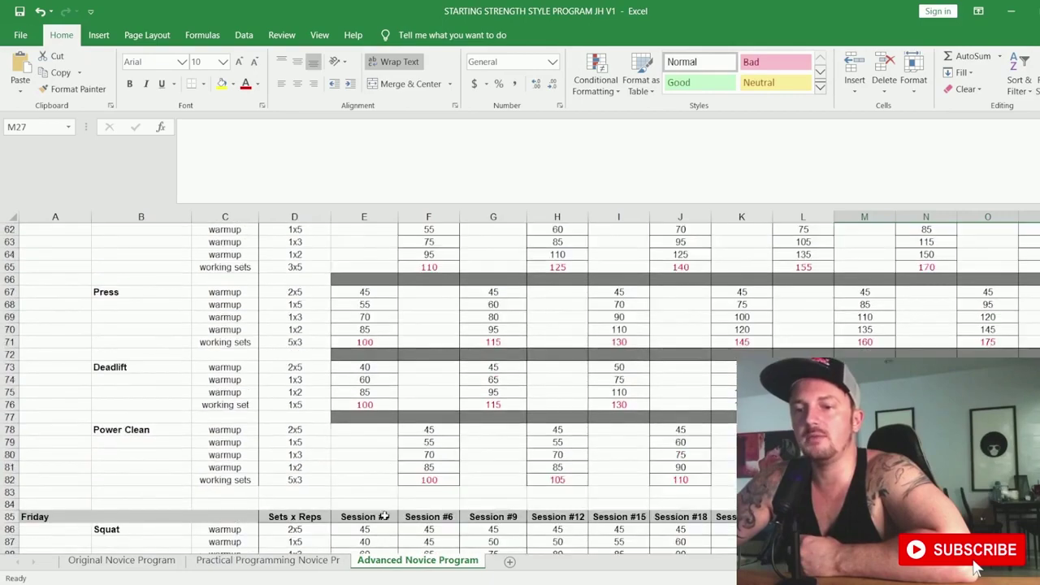
scroll(377, 523, "down", 2)
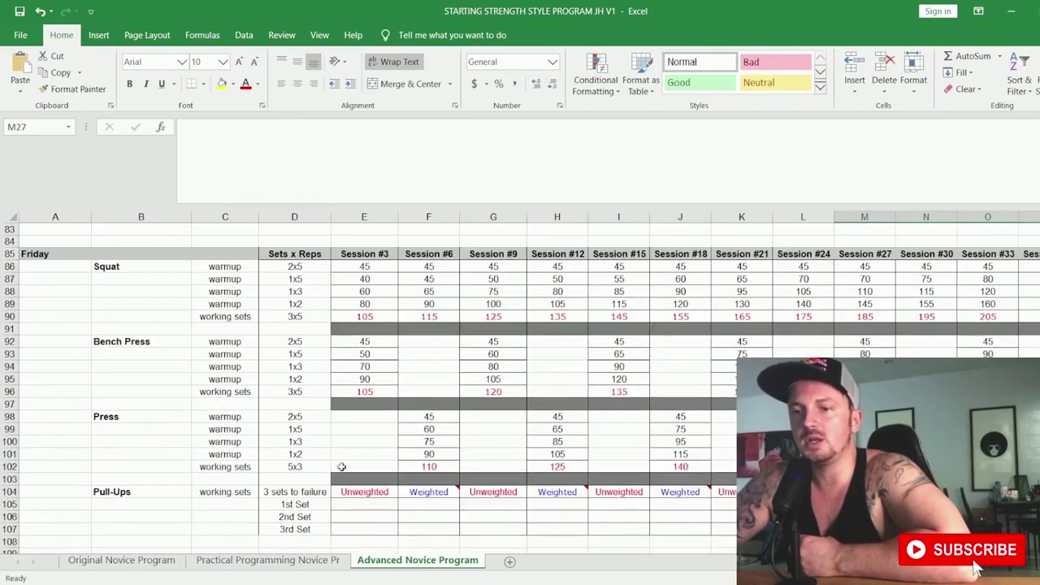
scroll(307, 493, "up", 20)
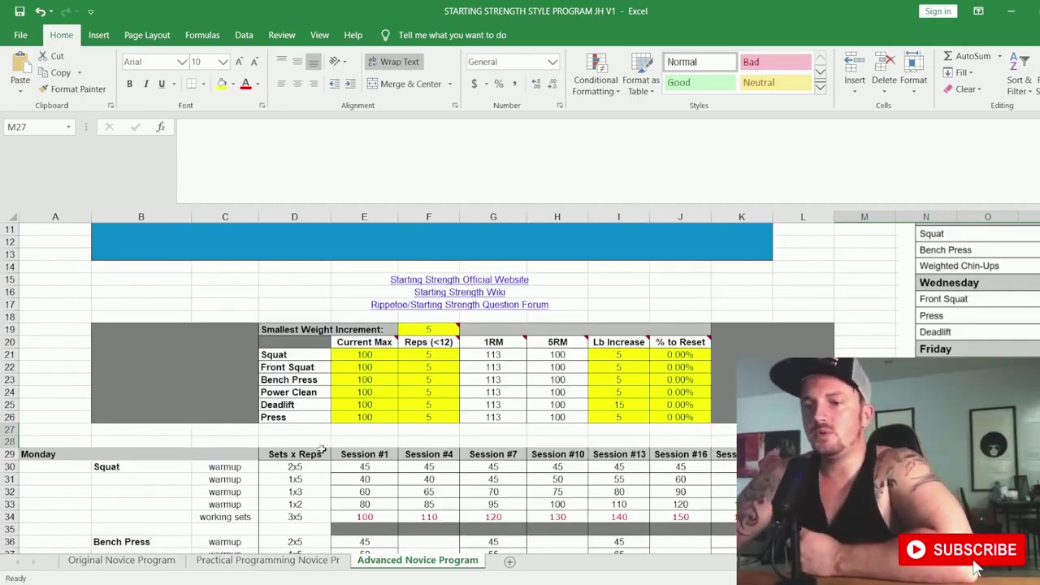
Step: Examine how the working weights progress across the later Monday and Wednesday sessions, out to Session #35
scroll(333, 497, "down", 2)
left_click(619, 416)
scroll(619, 416, "right", 2)
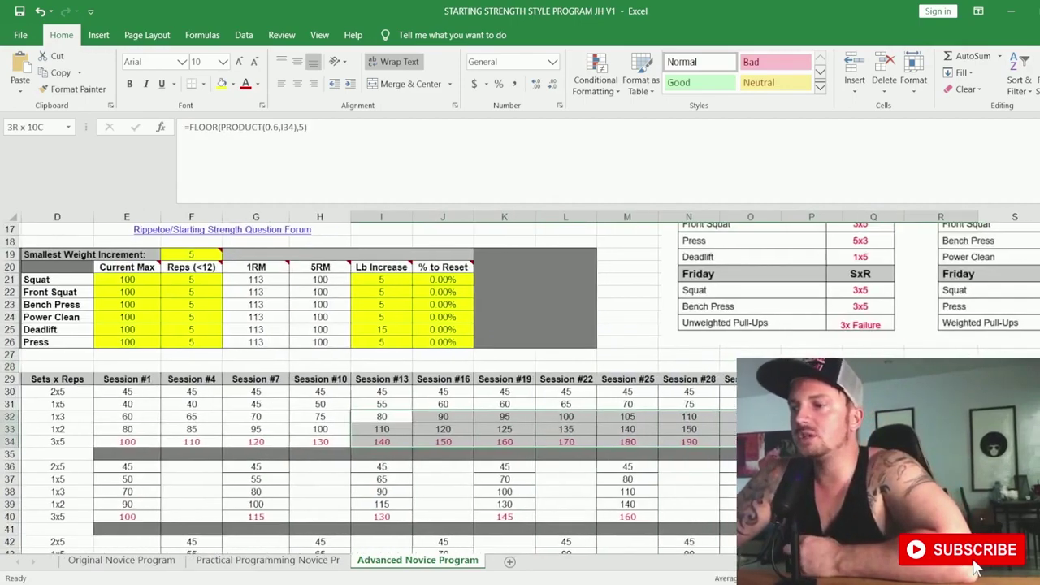
scroll(619, 416, "down", 6)
scroll(830, 342, "down", 4)
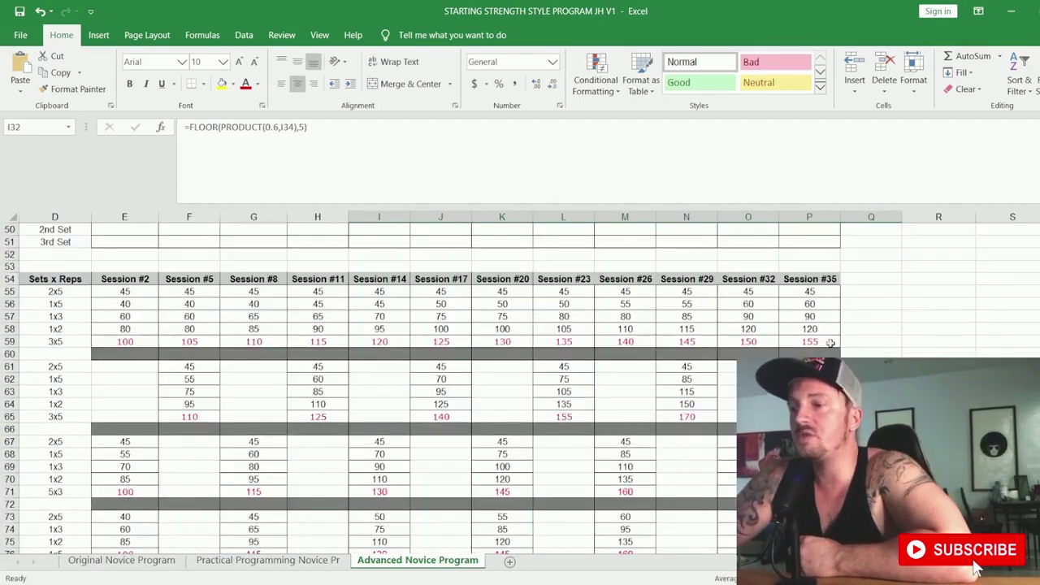
scroll(238, 367, "up", 16)
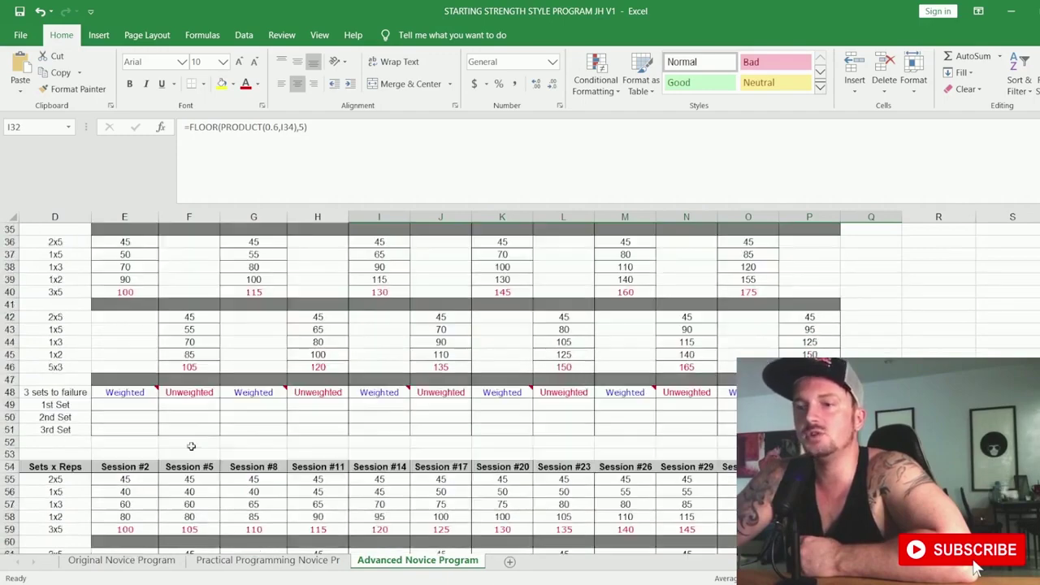
scroll(564, 415, "down", 3)
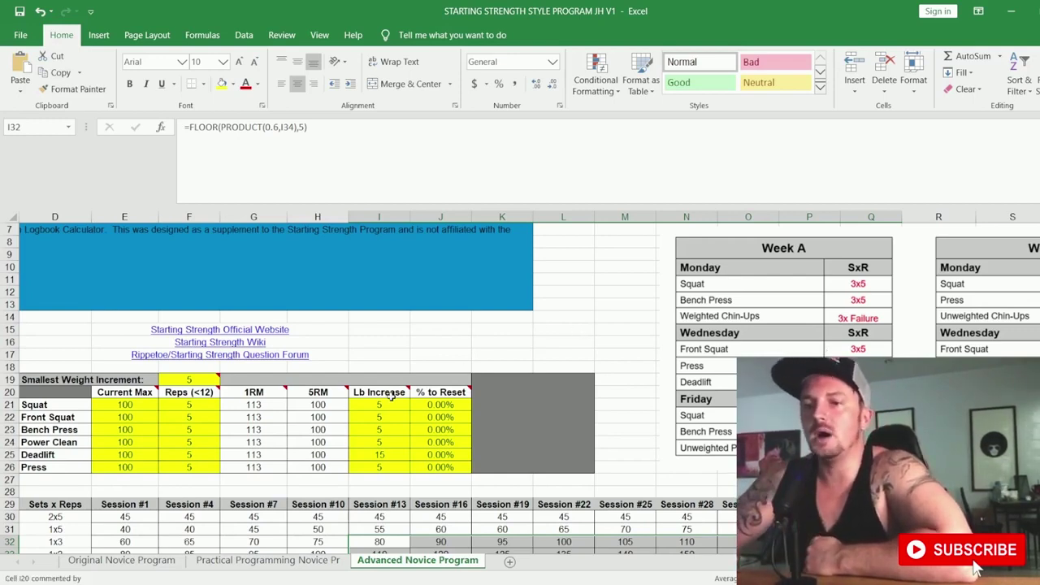
Step: Inspect the formula behind Monday's Session #1 Squat working sets and compare it with the input table
scroll(391, 395, "down", 2)
left_click_drag(261, 428, 49, 468)
scroll(299, 424, "down", 2)
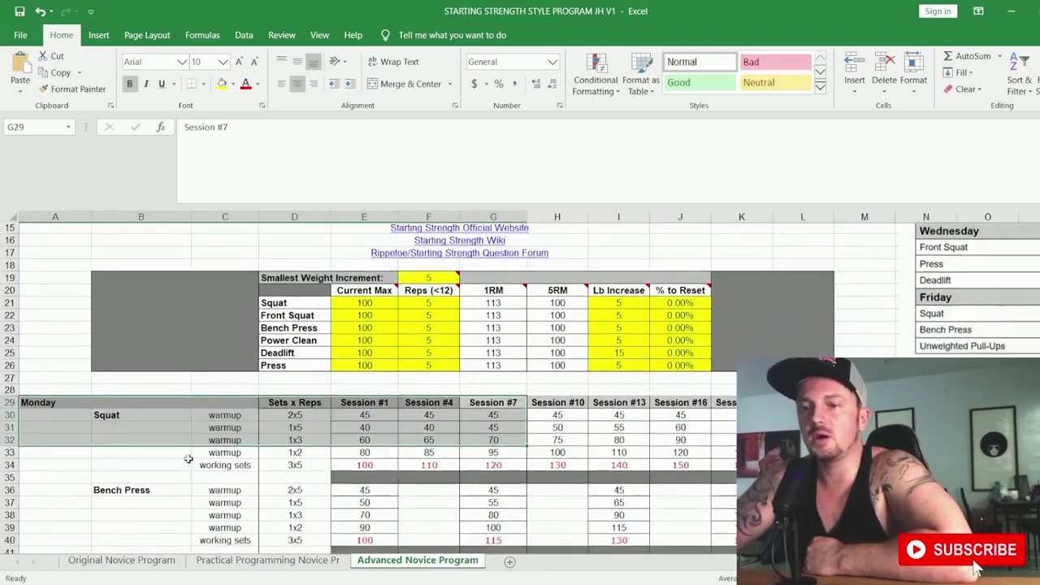
scroll(420, 399, "down", 1)
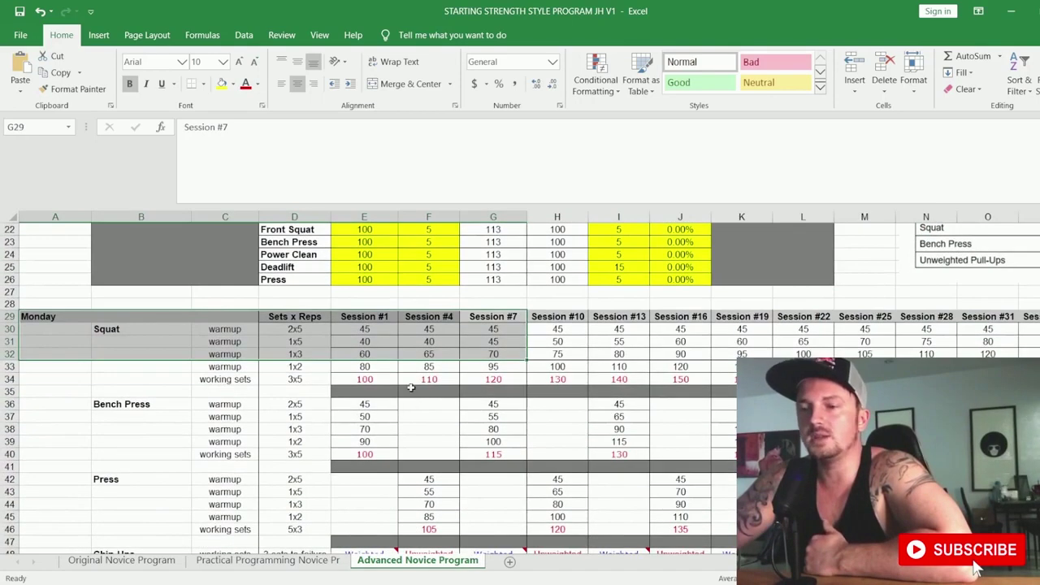
scroll(408, 388, "down", 1)
left_click(373, 350)
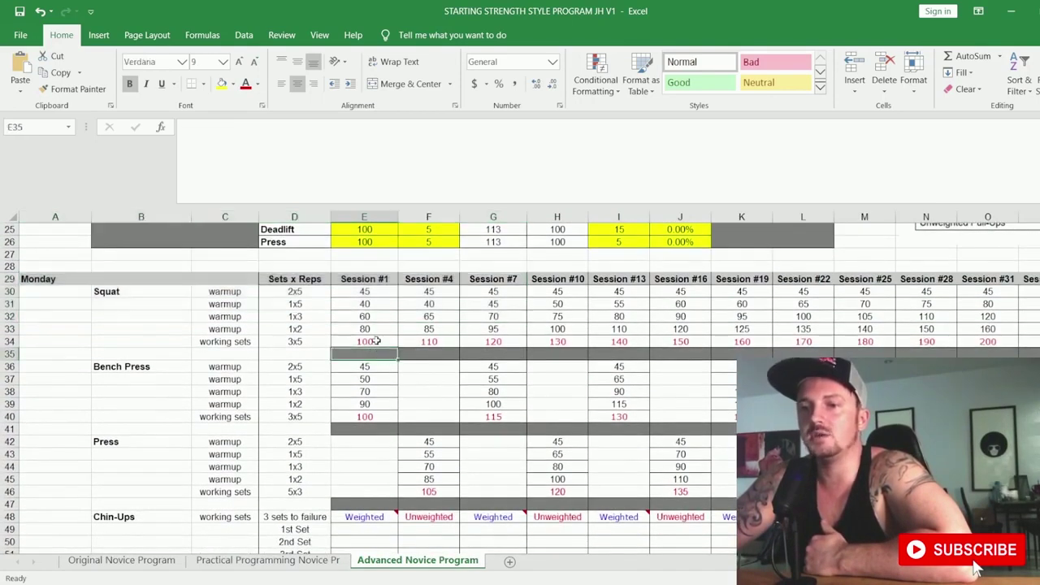
left_click(375, 341)
scroll(375, 341, "up", 3)
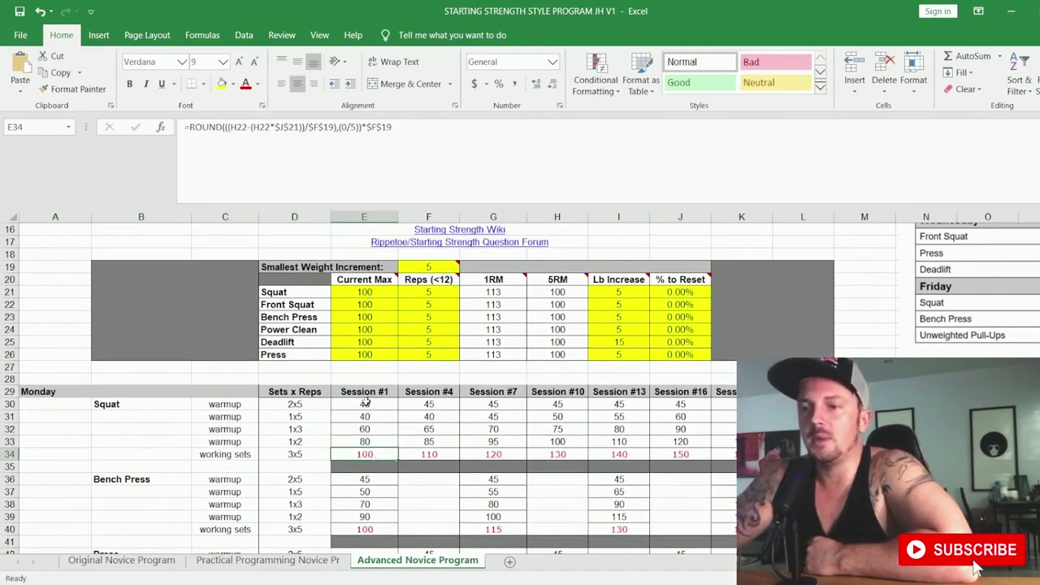
Step: Try a 2% reset for the Squat in the input table, and undo the change
left_click(665, 296)
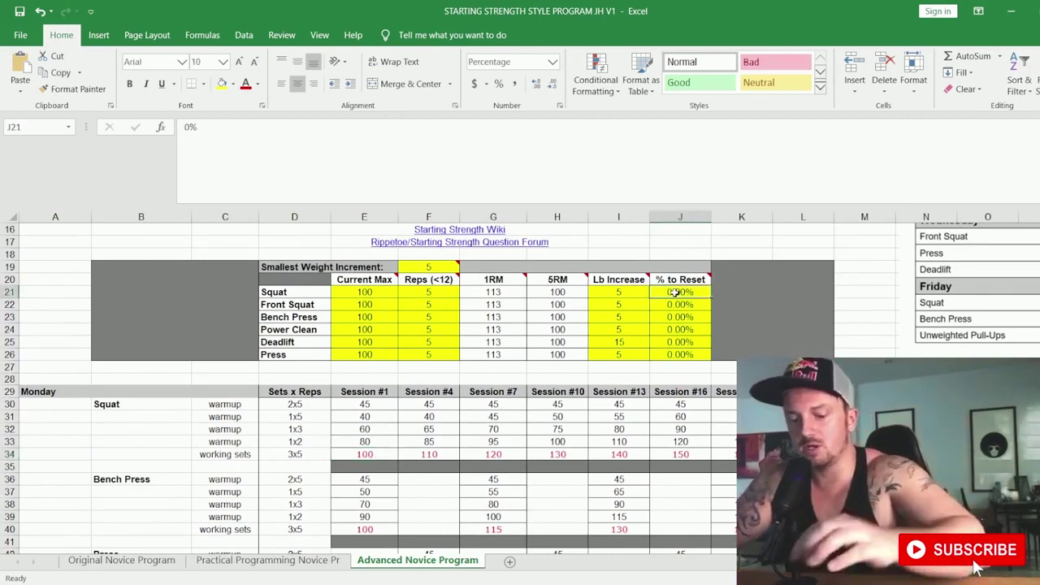
type("2")
key("Return")
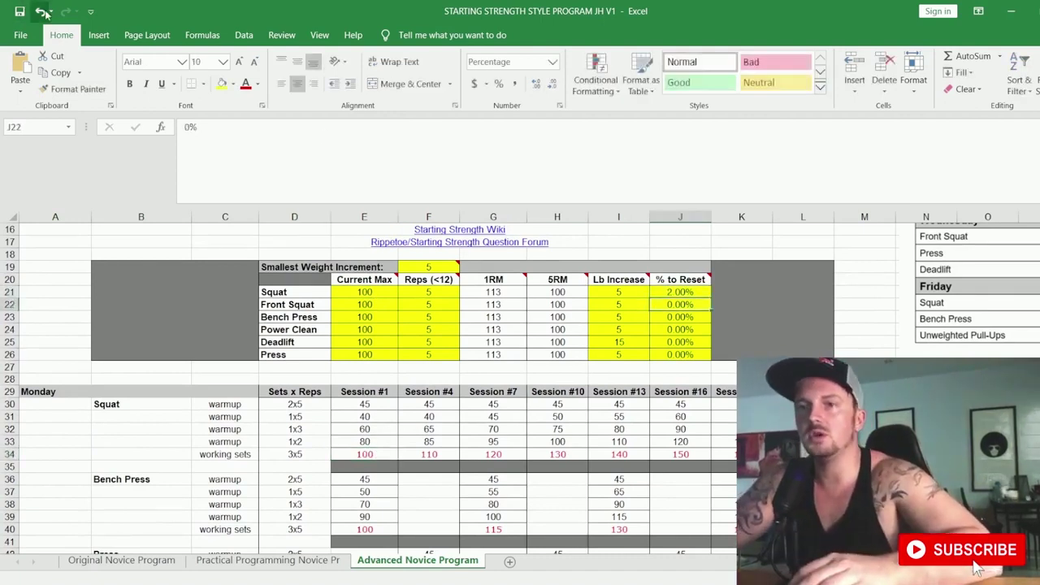
left_click(40, 12)
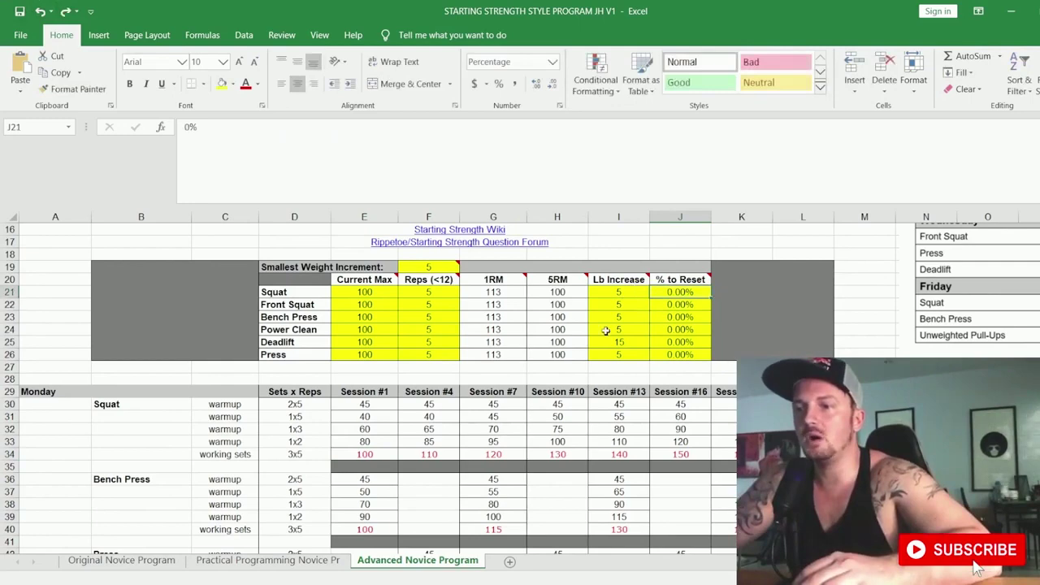
Step: Compare the formulas behind Monday's Squat working sets for Session #4 and Session #1
left_click(428, 454)
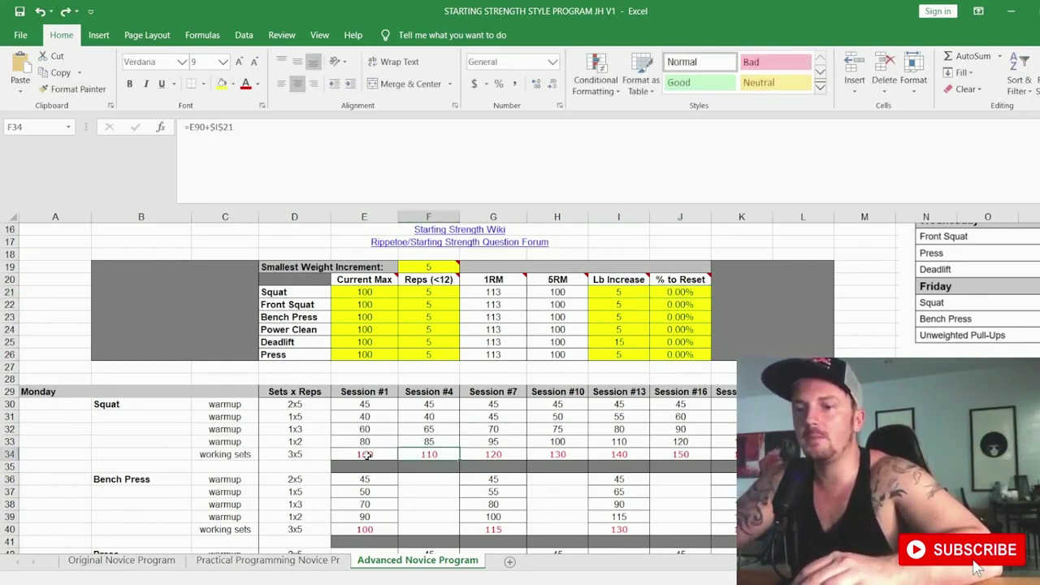
scroll(365, 455, "down", 2)
left_click(364, 379)
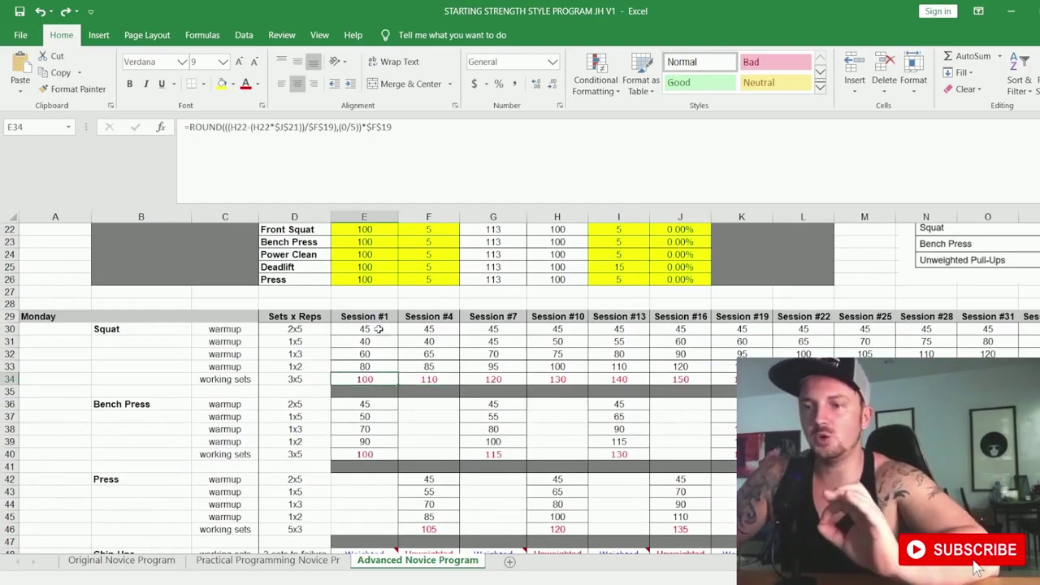
Step: Inspect the formula behind Friday's Session #3 Squat working sets and return to the input table
scroll(375, 341, "down", 1)
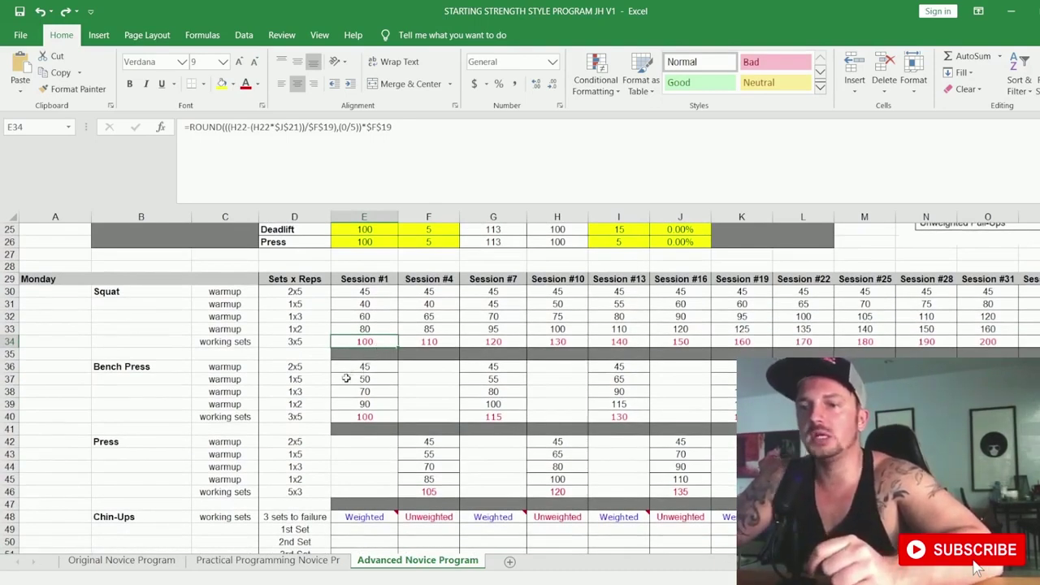
scroll(346, 379, "down", 8)
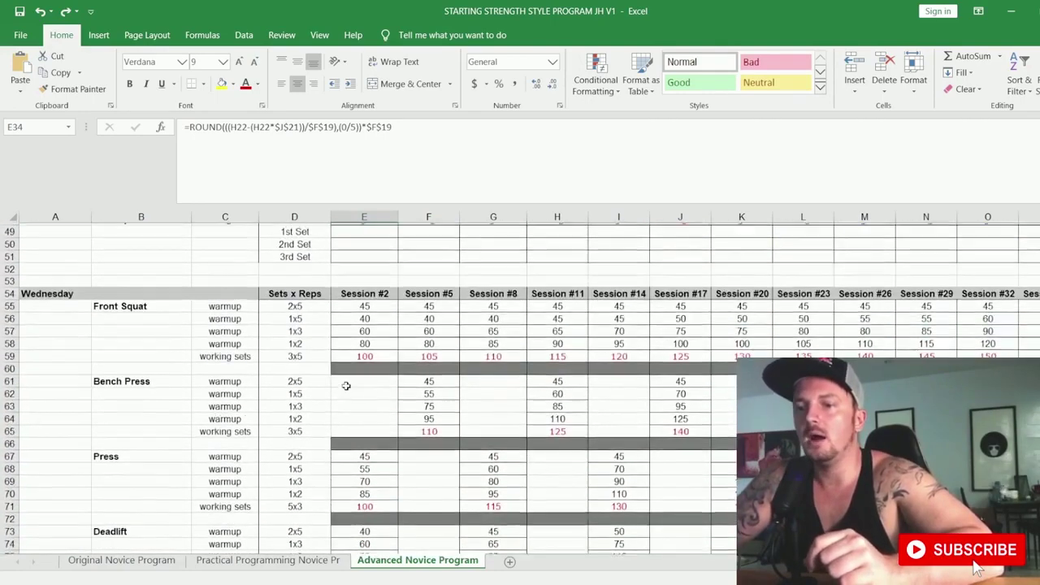
scroll(346, 385, "down", 8)
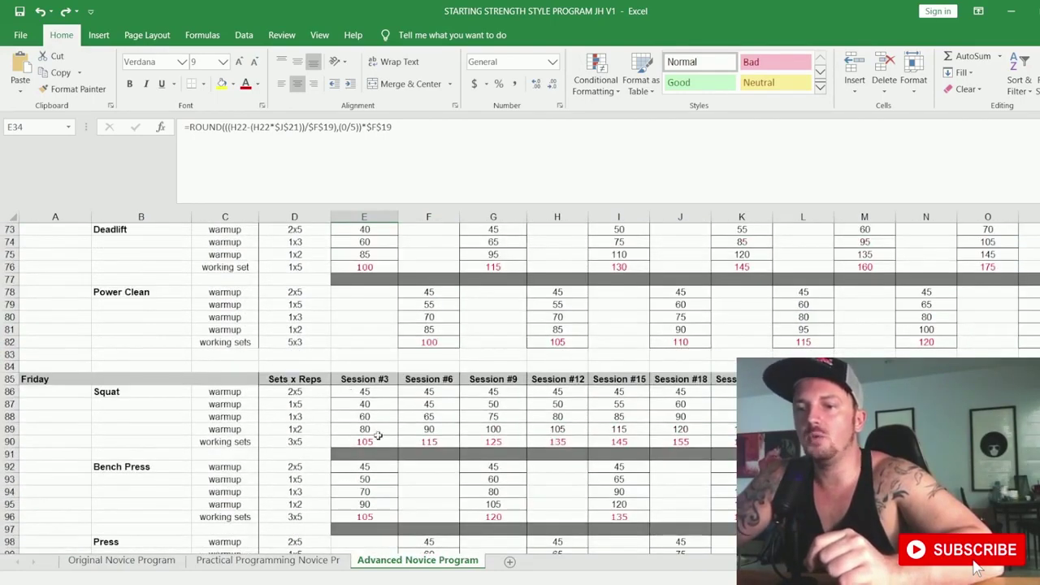
left_click(372, 440)
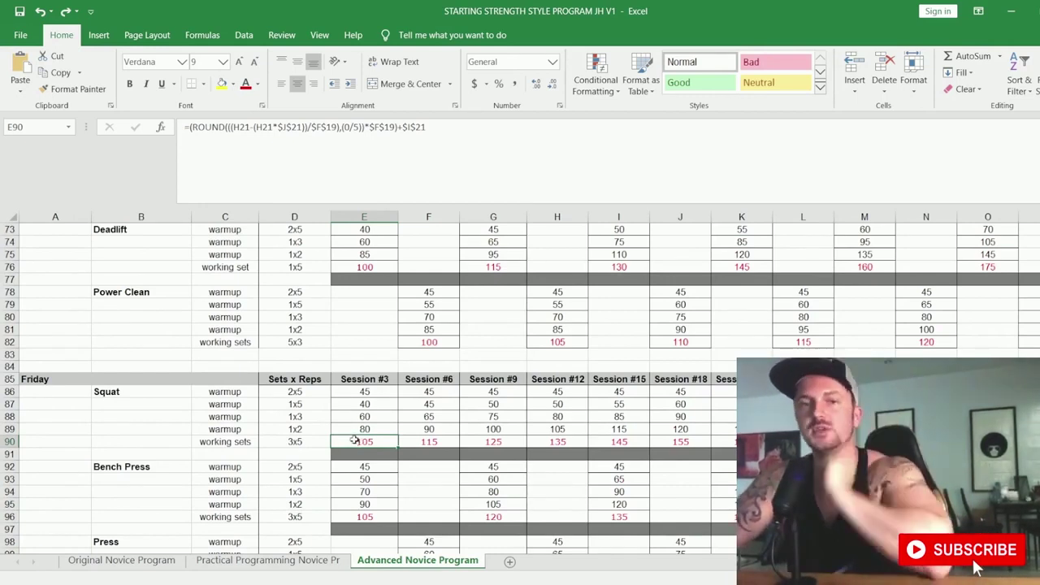
scroll(363, 429, "up", 19)
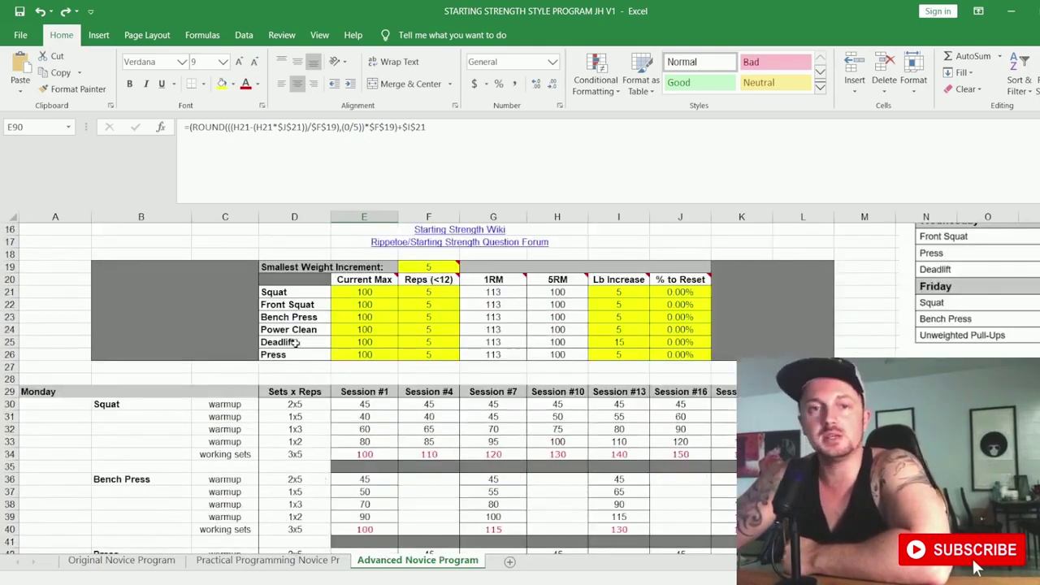
left_click(220, 242)
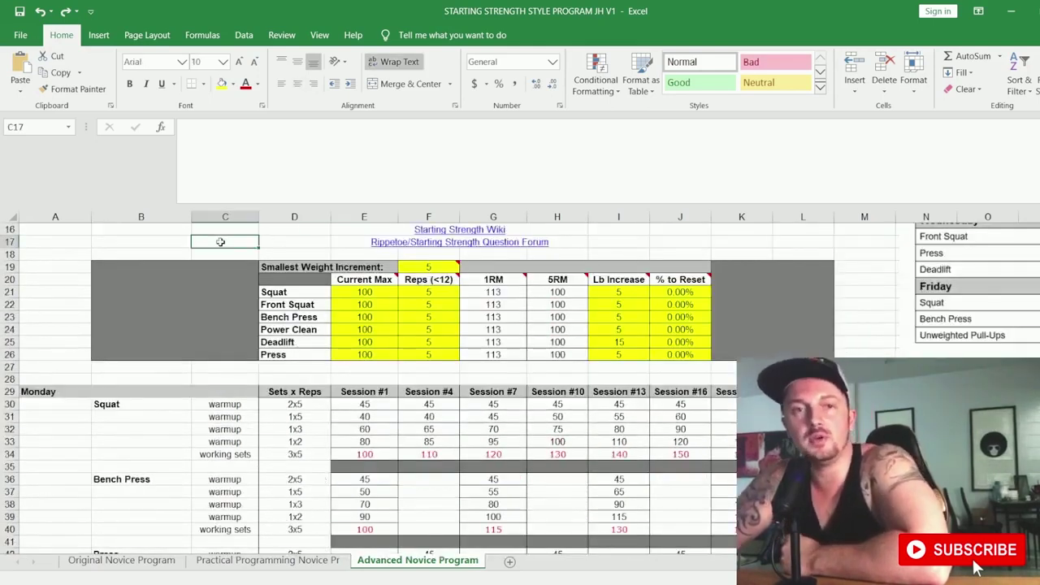